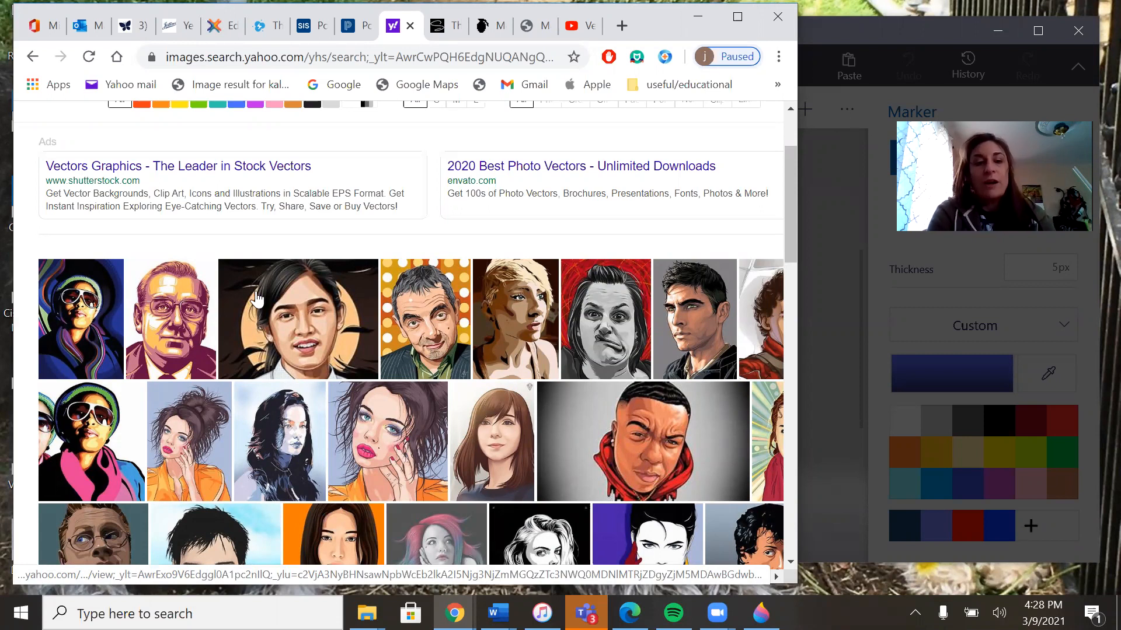
# Step: Browse the image search results for examples of vector-style portraits
pyautogui.scroll(-1, 325, 379)
pyautogui.scroll(-3, 325, 379)
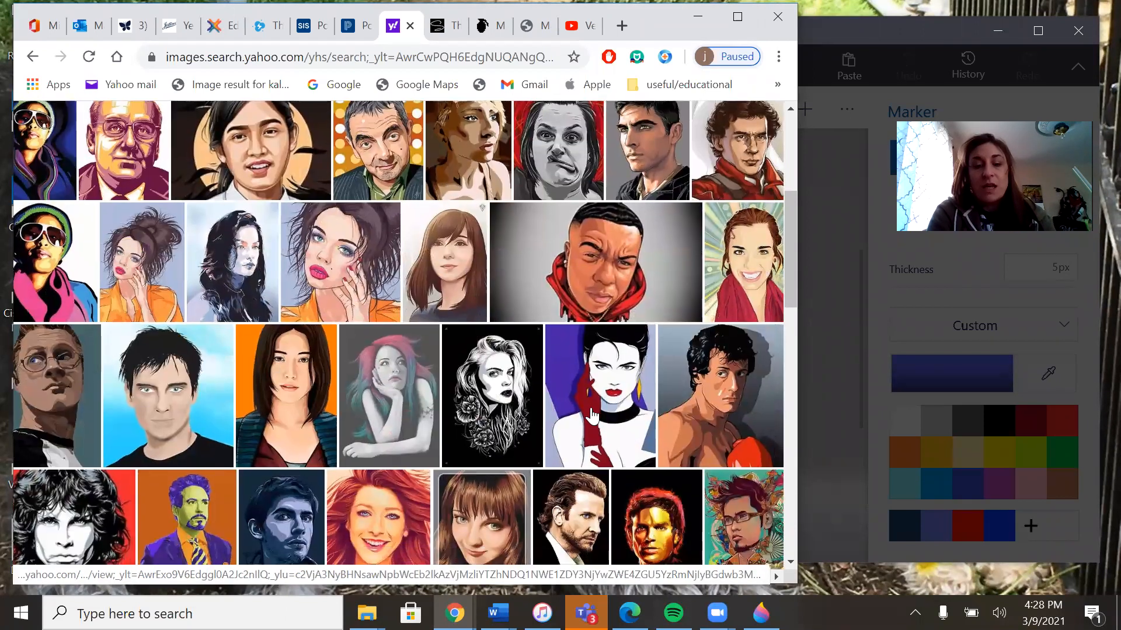
pyautogui.scroll(-3, 577, 416)
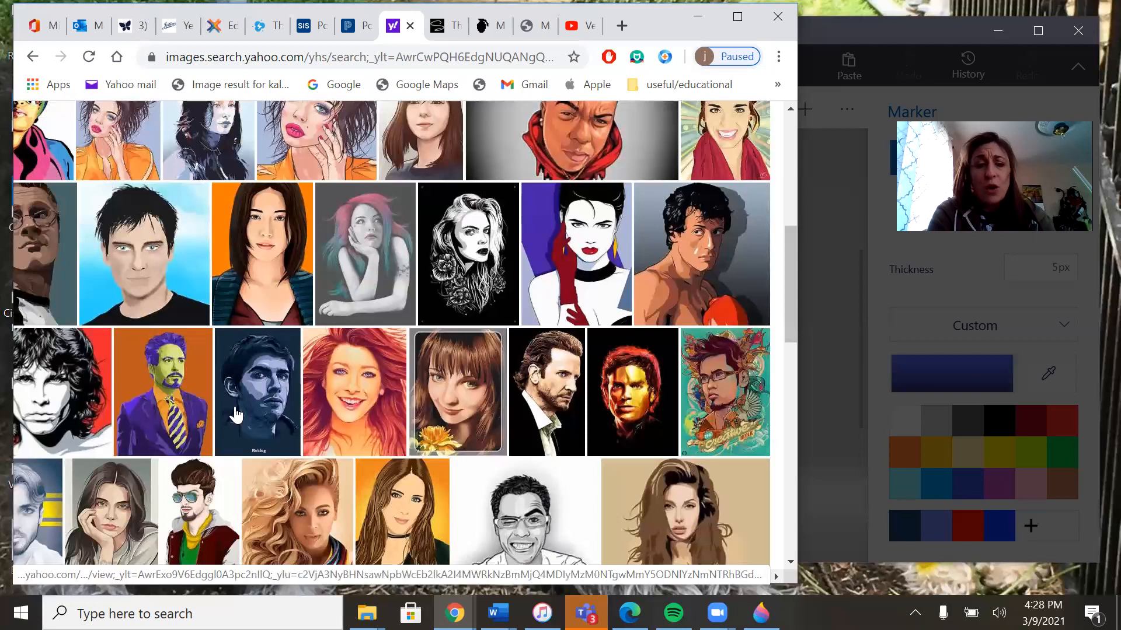
pyautogui.scroll(-4, 406, 420)
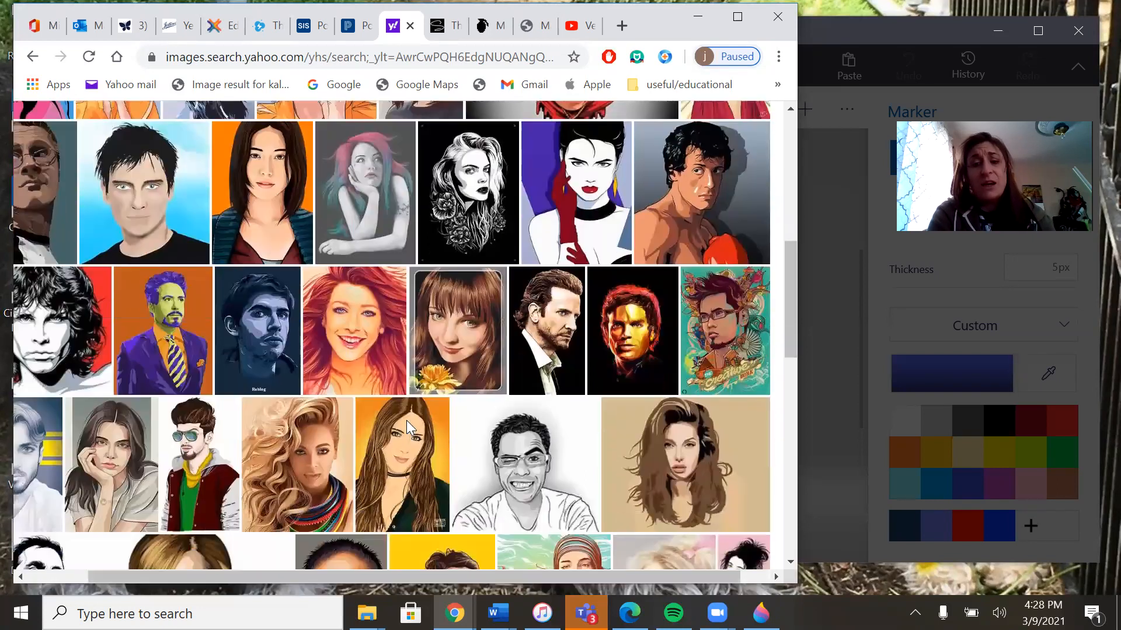
pyautogui.scroll(-1, 408, 429)
pyautogui.scroll(-5, 407, 429)
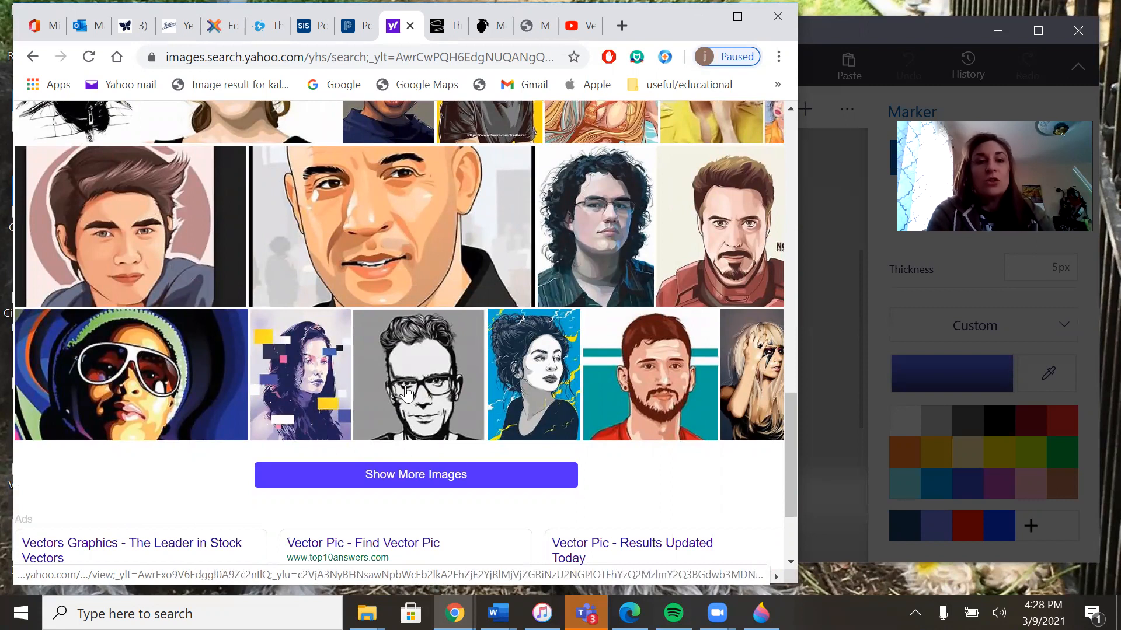
pyautogui.scroll(3, 407, 394)
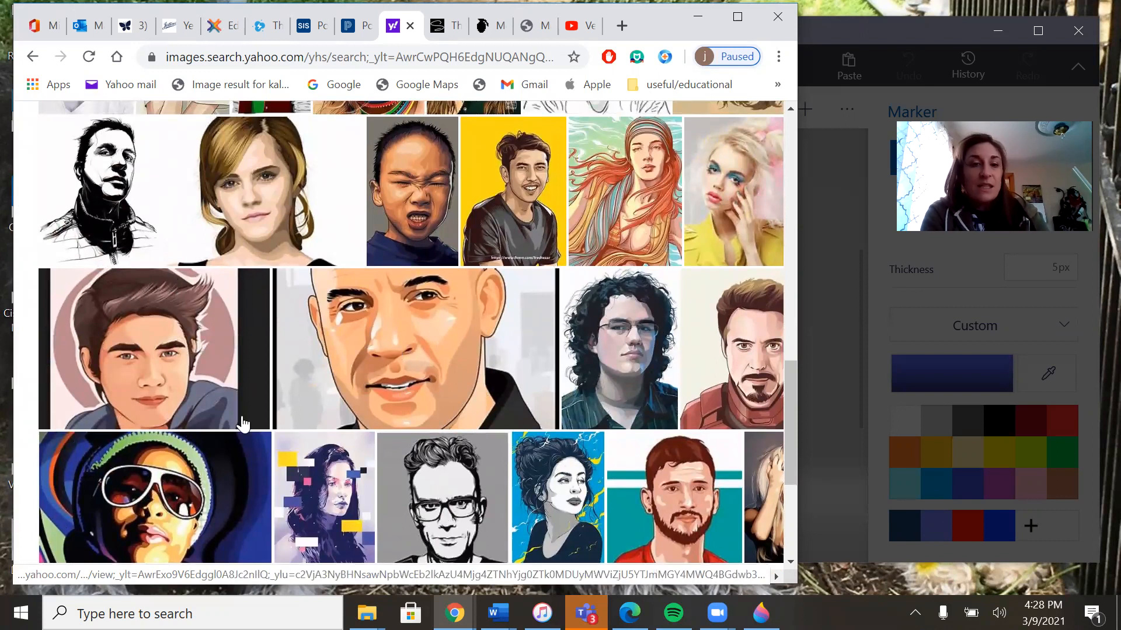
pyautogui.scroll(3, 137, 127)
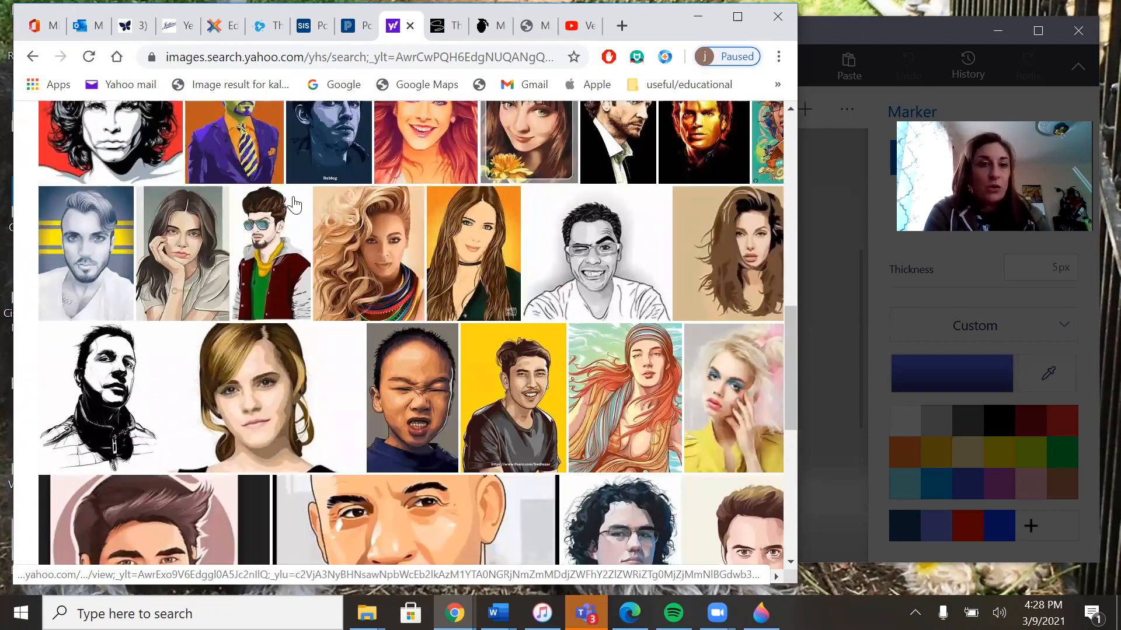
pyautogui.scroll(3, 293, 204)
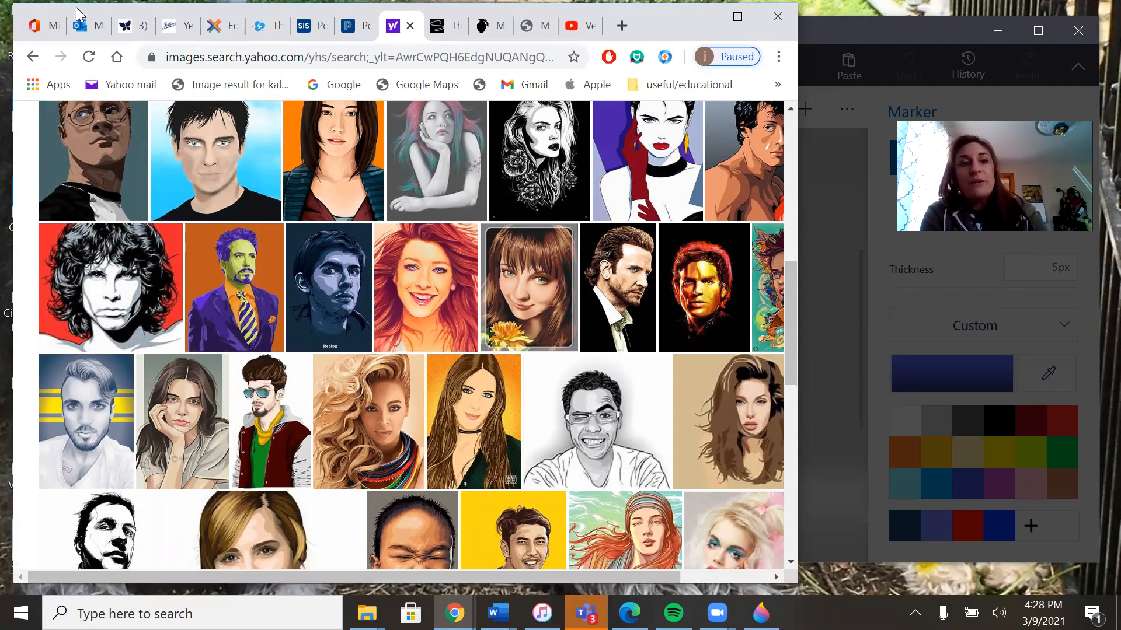
# Step: Minimize the browser and start a new blank project in Paint 3D
pyautogui.moveTo(677, 6); pyautogui.dragTo(699, 97)
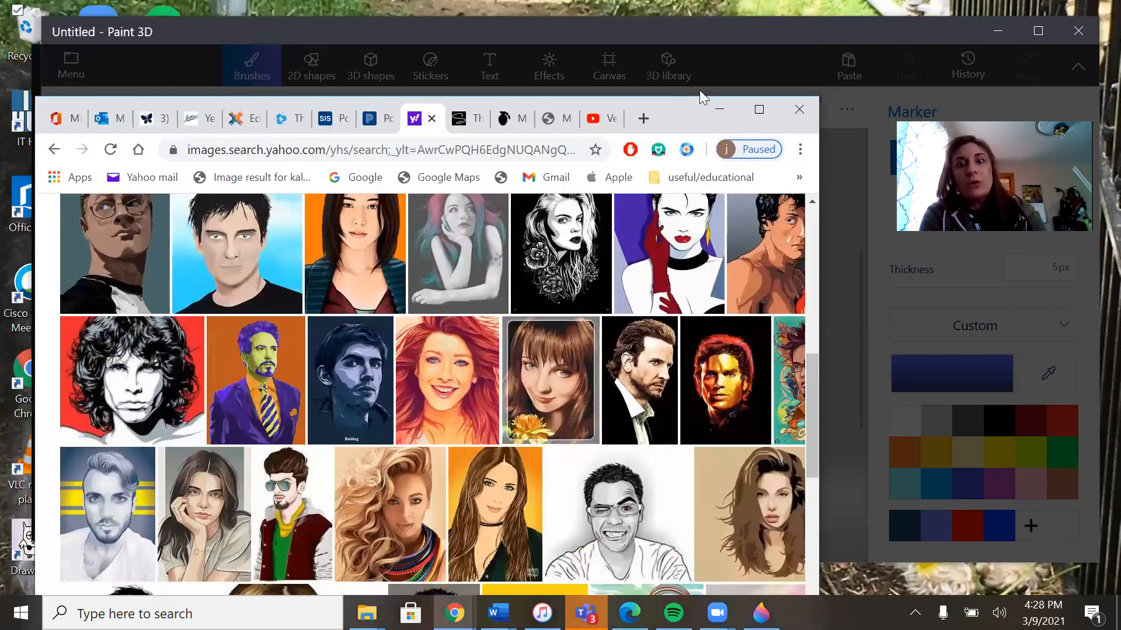
pyautogui.click(720, 115)
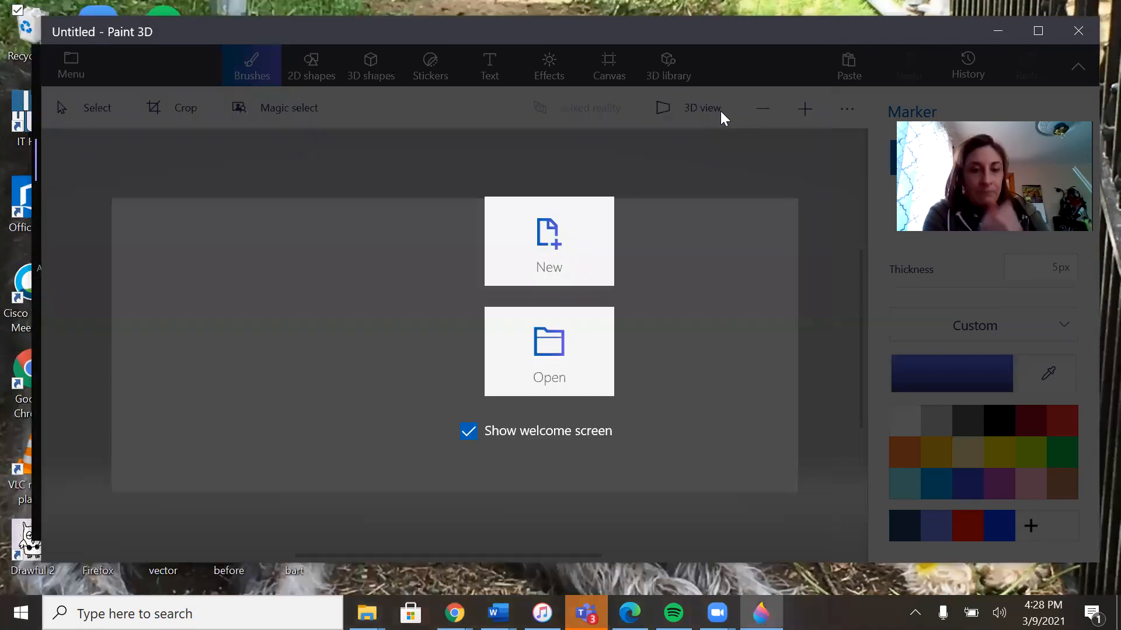
pyautogui.click(559, 263)
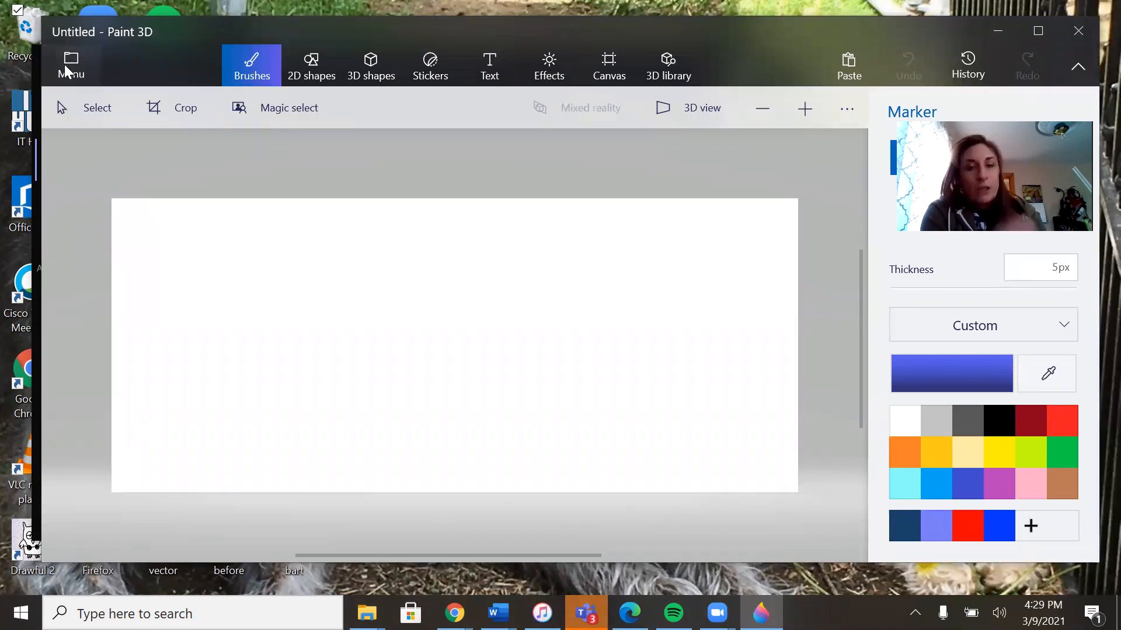
# Step: Insert the black-and-white portrait photo of a woman's face from the Desktop folder onto the canvas
pyautogui.click(66, 70)
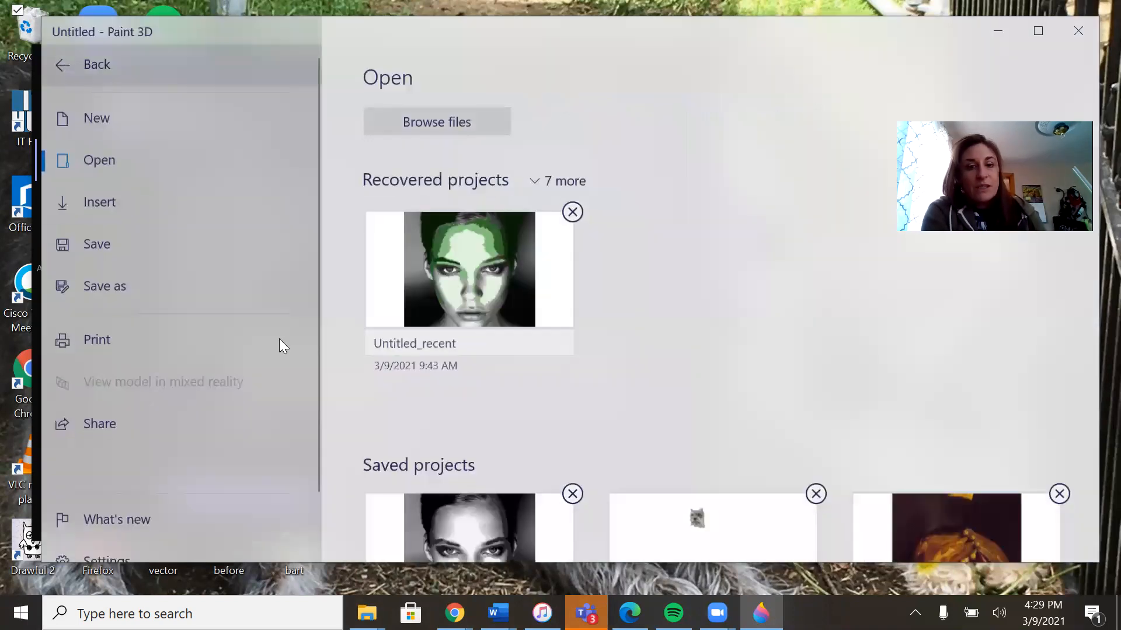
pyautogui.click(104, 207)
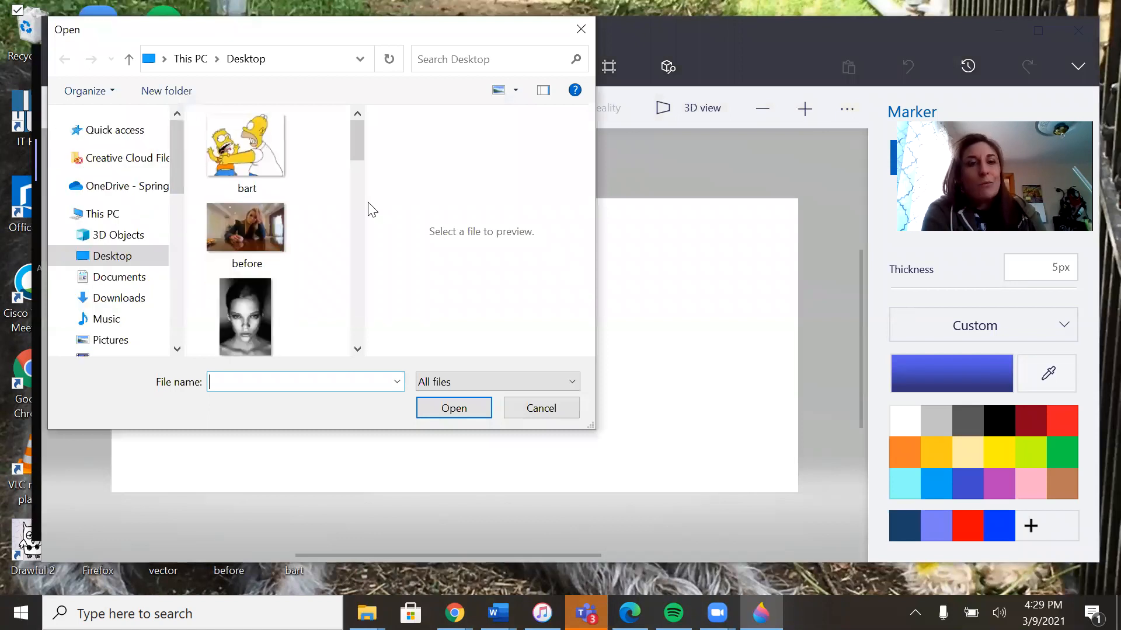
pyautogui.doubleClick(254, 338)
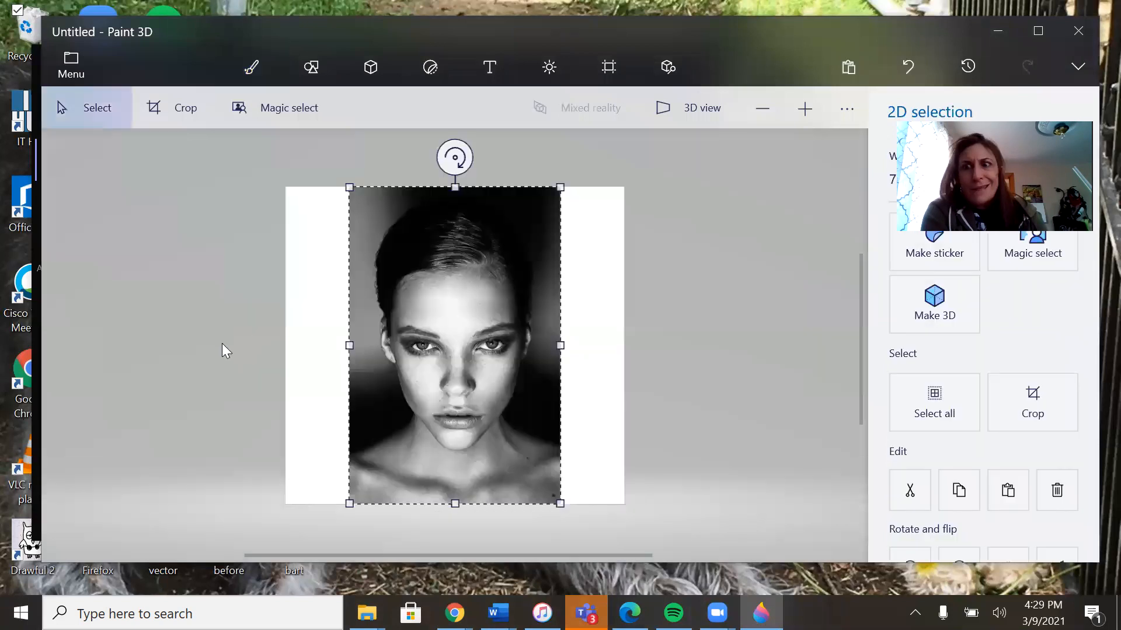
pyautogui.click(222, 346)
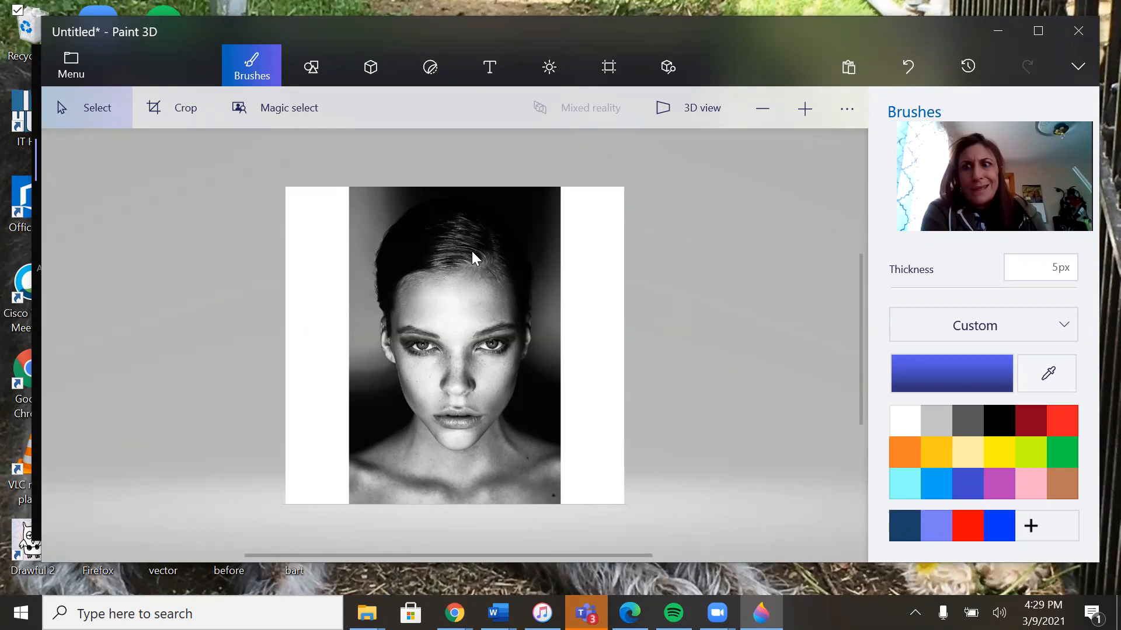
# Step: Select the Fill tool for working on the hair area of the portrait
pyautogui.click(800, 109)
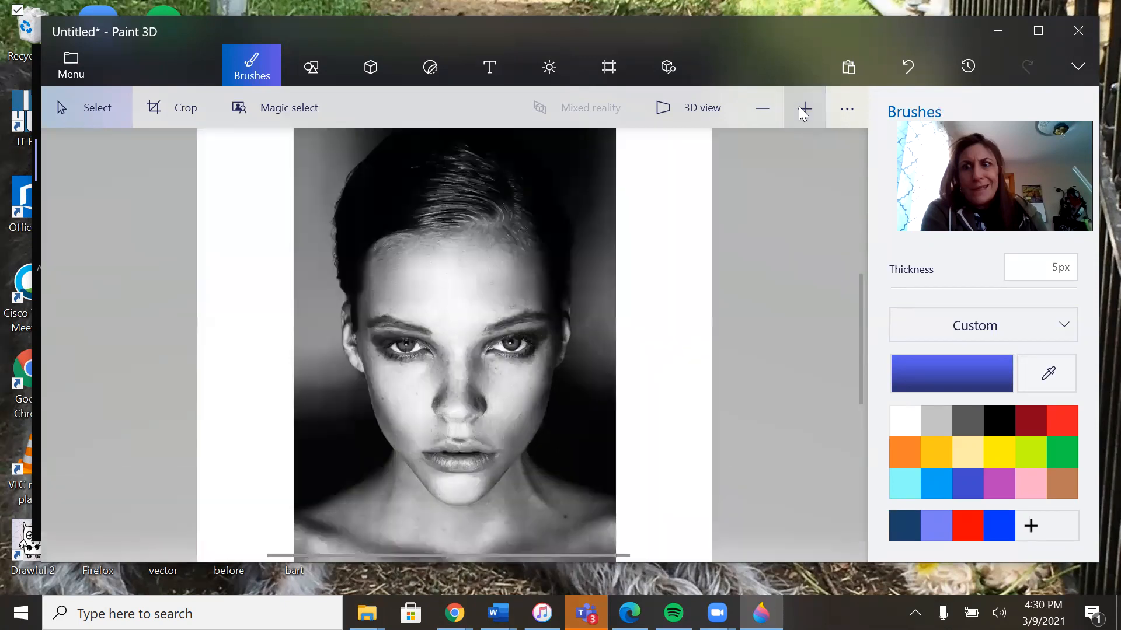
pyautogui.click(803, 109)
pyautogui.click(803, 109)
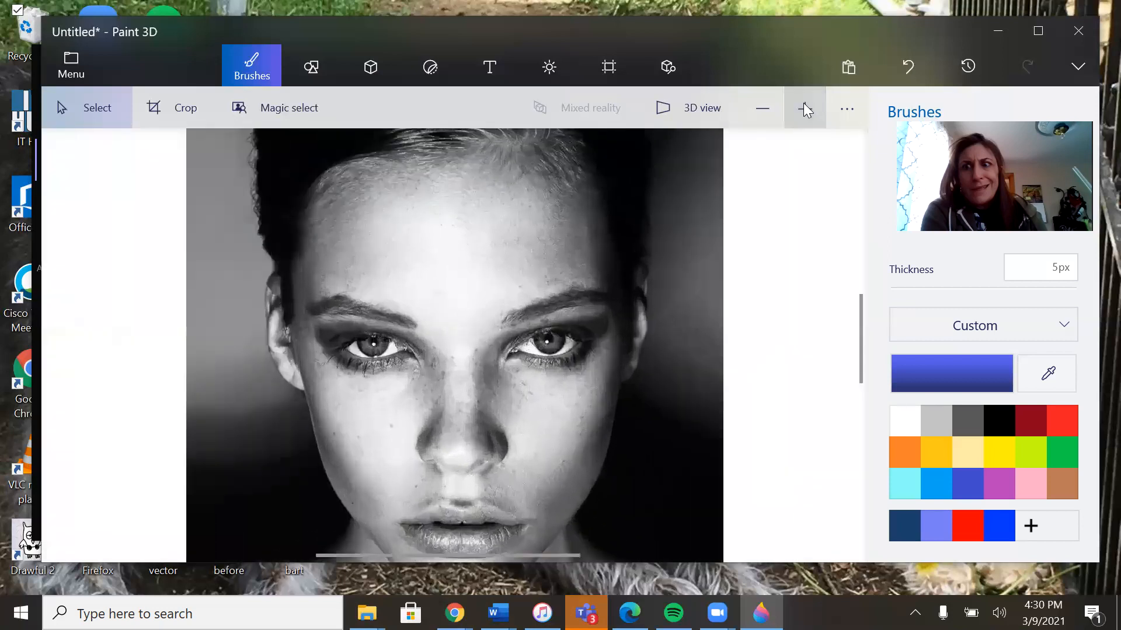
pyautogui.moveTo(860, 318); pyautogui.dragTo(887, 272)
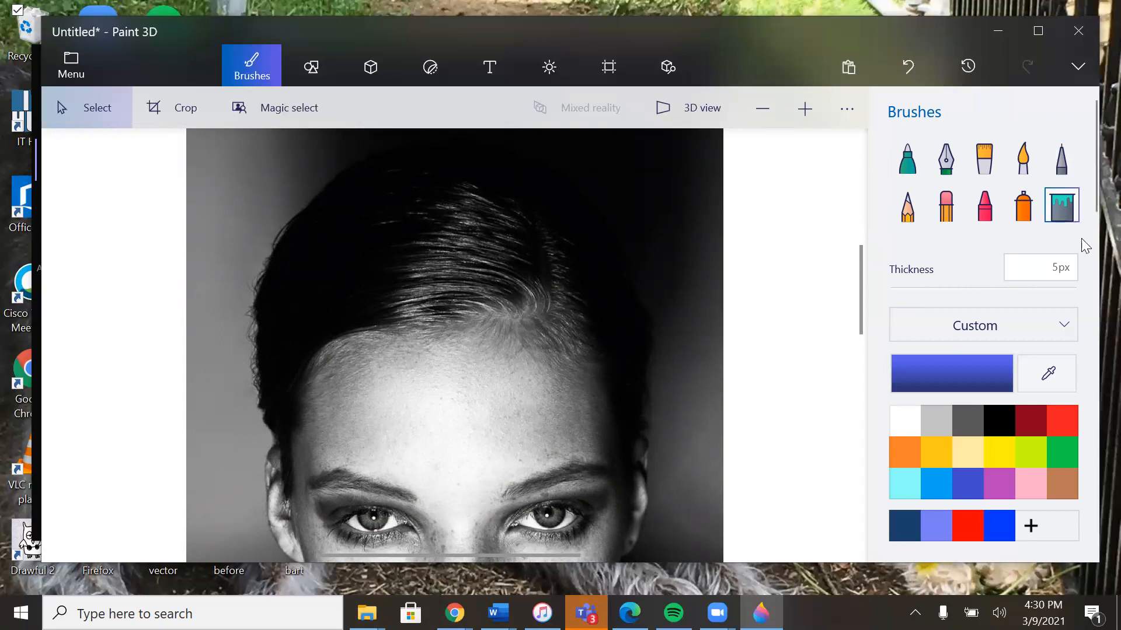
pyautogui.click(1060, 212)
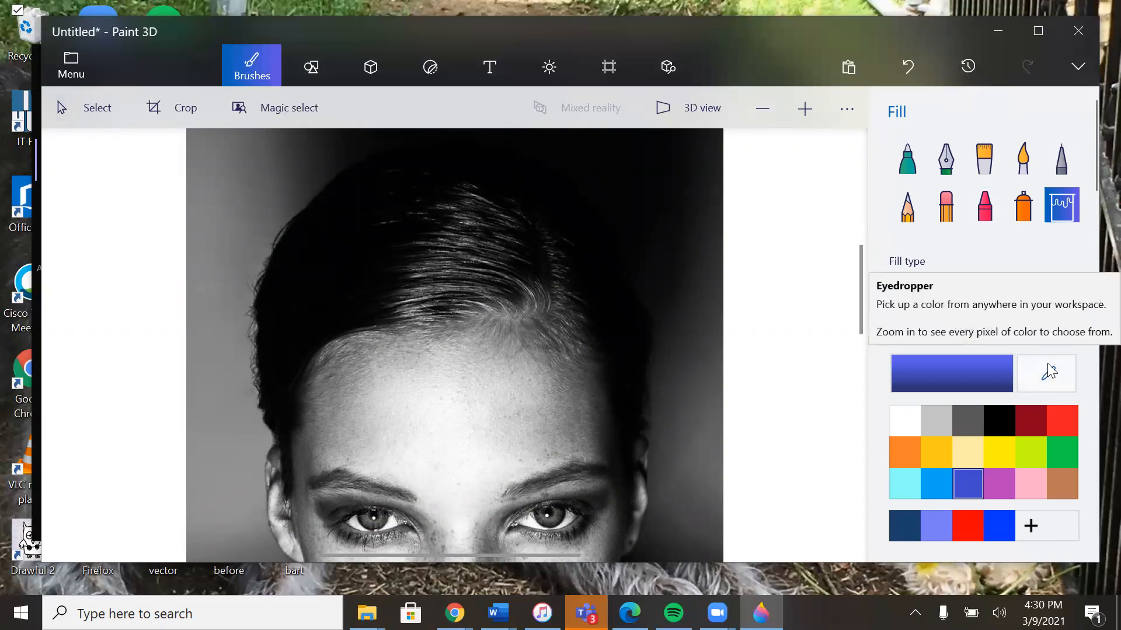
# Step: Set the fill tolerance to 23% and sample black from the dark hair with the Eyedropper as the fill color
pyautogui.scroll(-2, 959, 229)
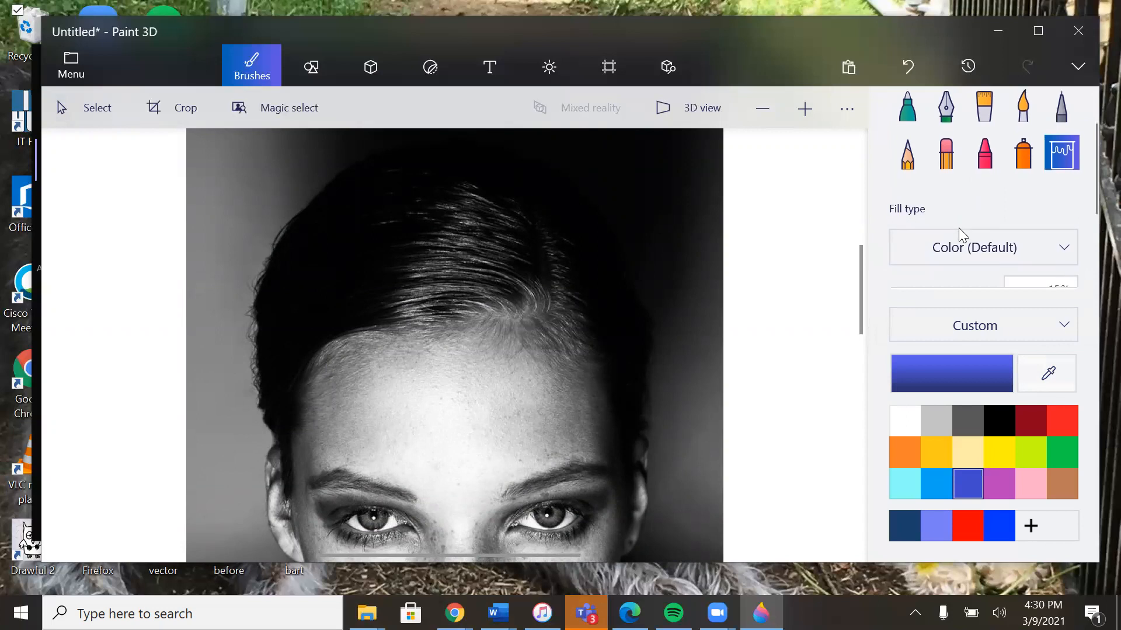
pyautogui.scroll(-1, 958, 228)
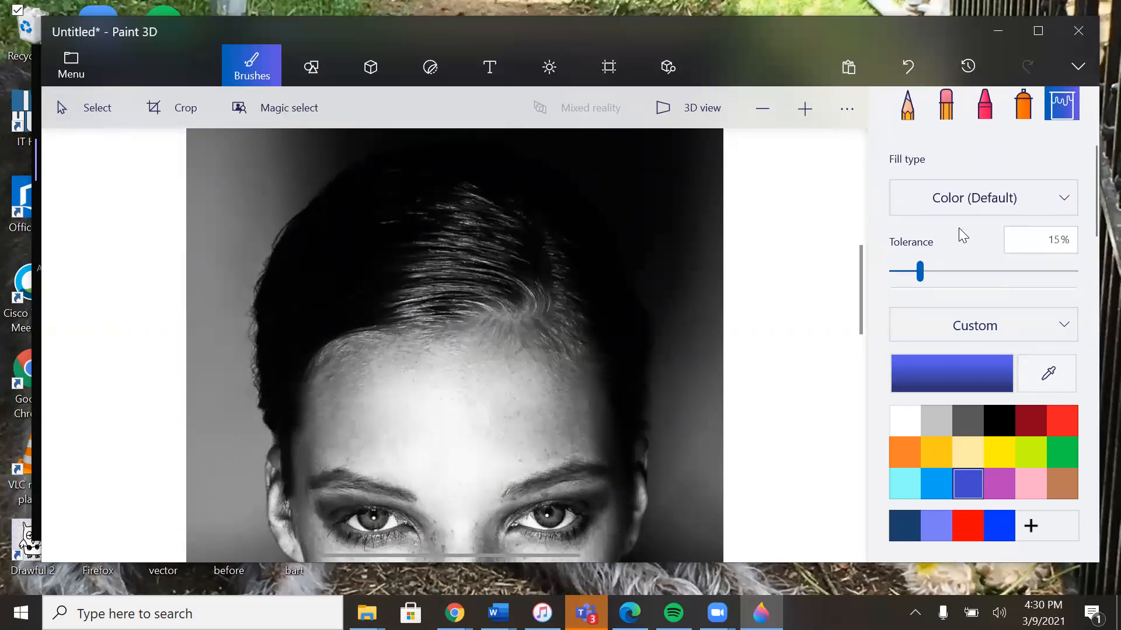
pyautogui.scroll(-1, 958, 227)
pyautogui.scroll(3, 958, 228)
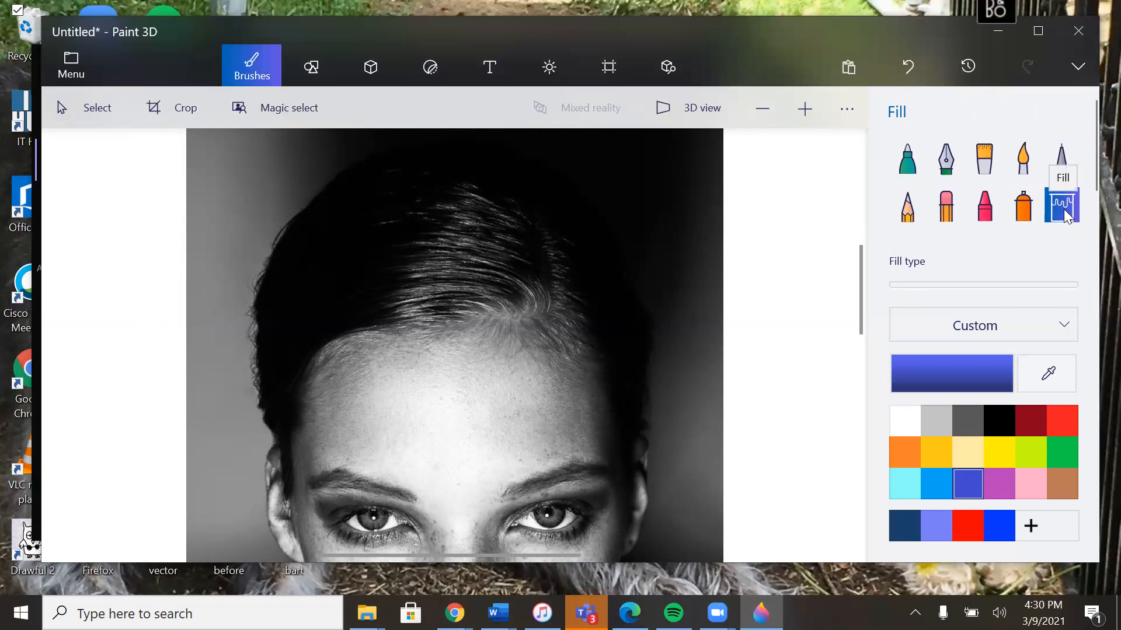
pyautogui.scroll(-2, 969, 210)
pyautogui.scroll(-1, 970, 217)
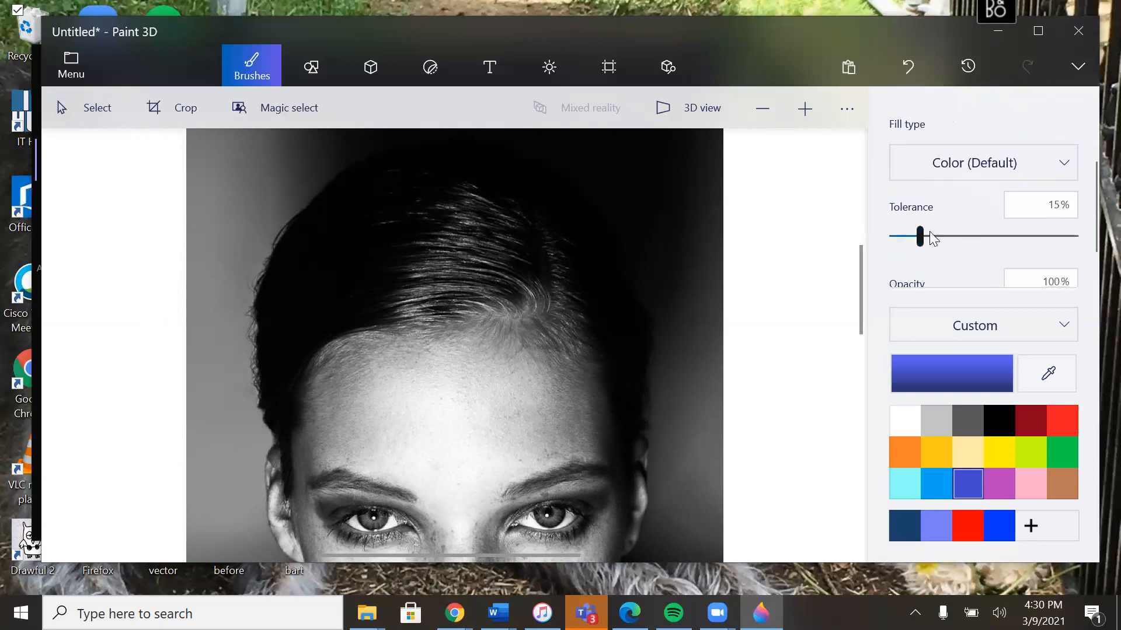
pyautogui.scroll(-1, 992, 266)
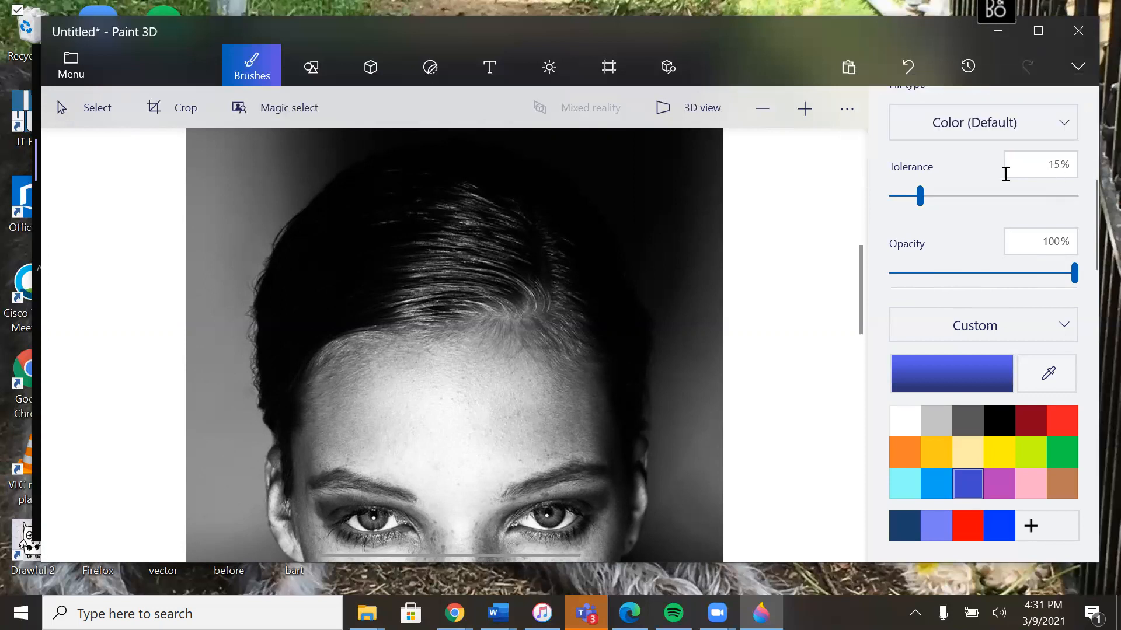
pyautogui.click(907, 197)
pyautogui.moveTo(932, 198); pyautogui.dragTo(935, 200)
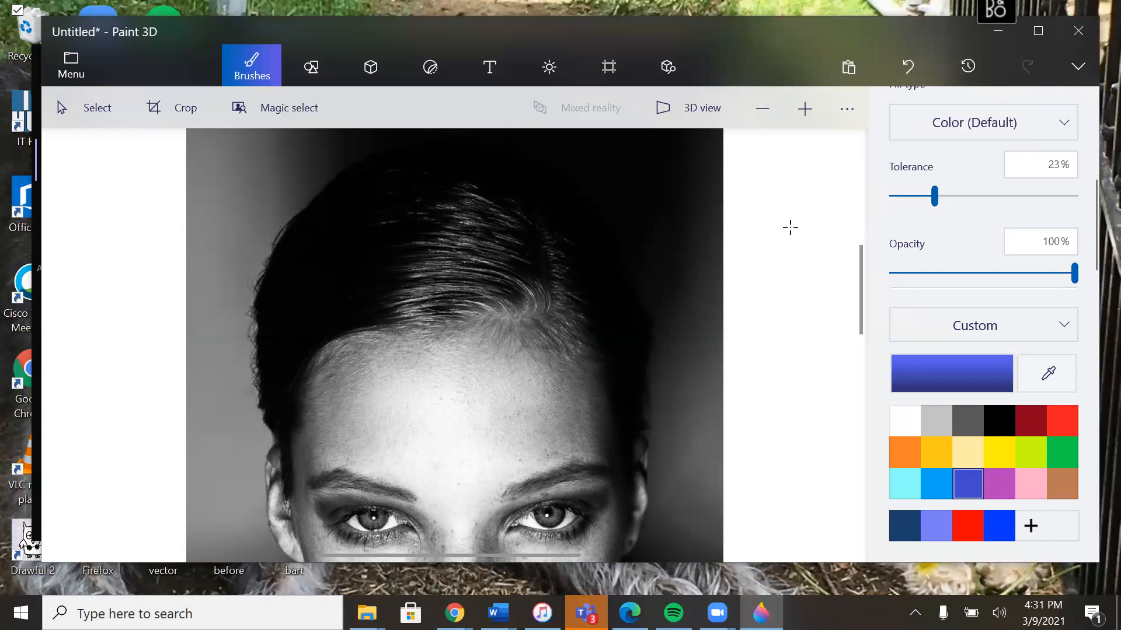
pyautogui.click(1045, 376)
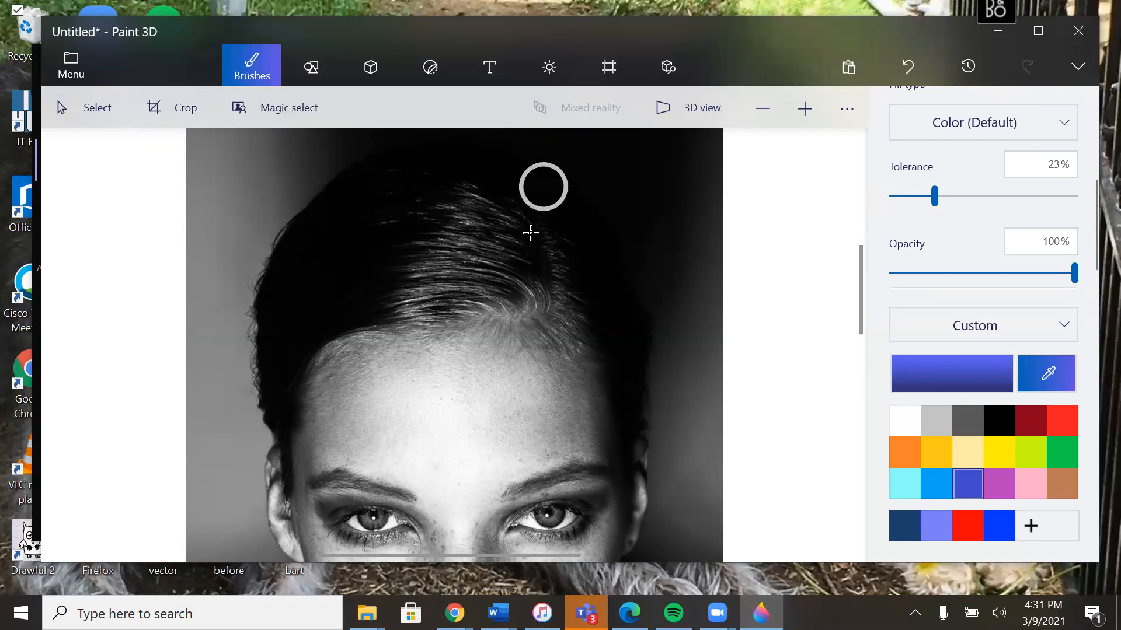
pyautogui.click(611, 294)
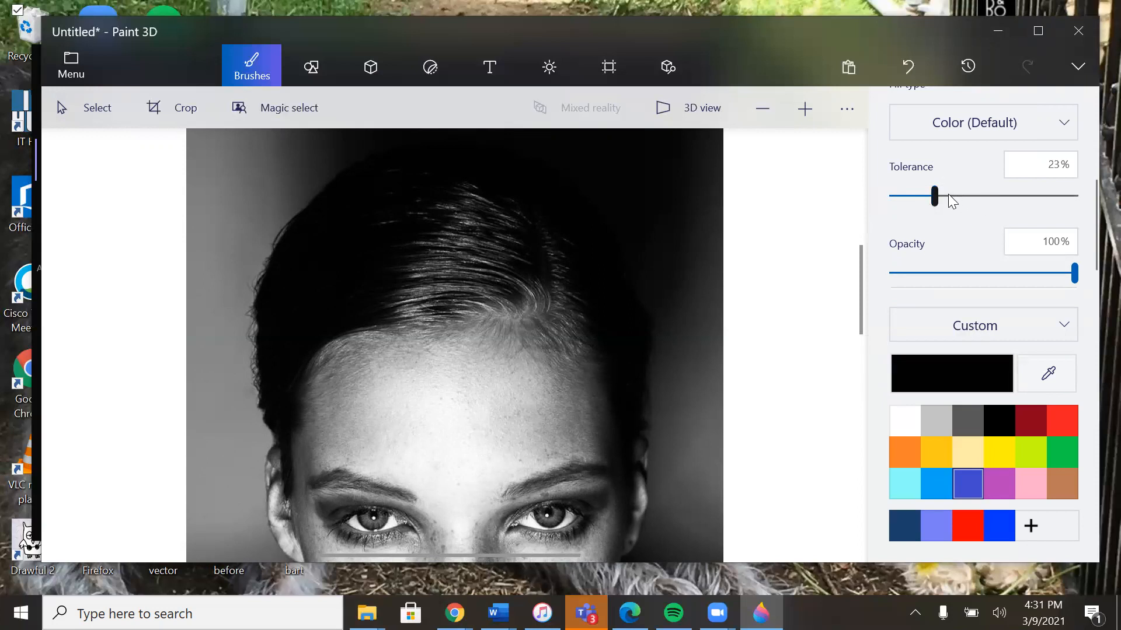
# Step: Try filling the dark hair beside the forehead with the sampled black at 23% tolerance, and undo the fill
pyautogui.click(613, 338)
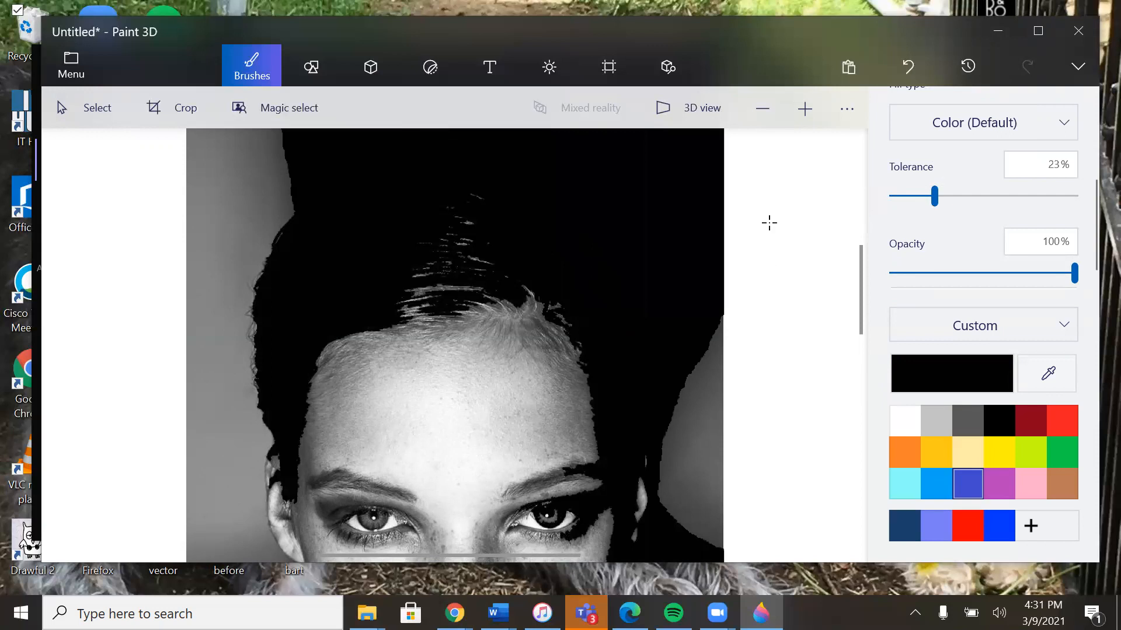
pyautogui.click(761, 110)
pyautogui.click(761, 110)
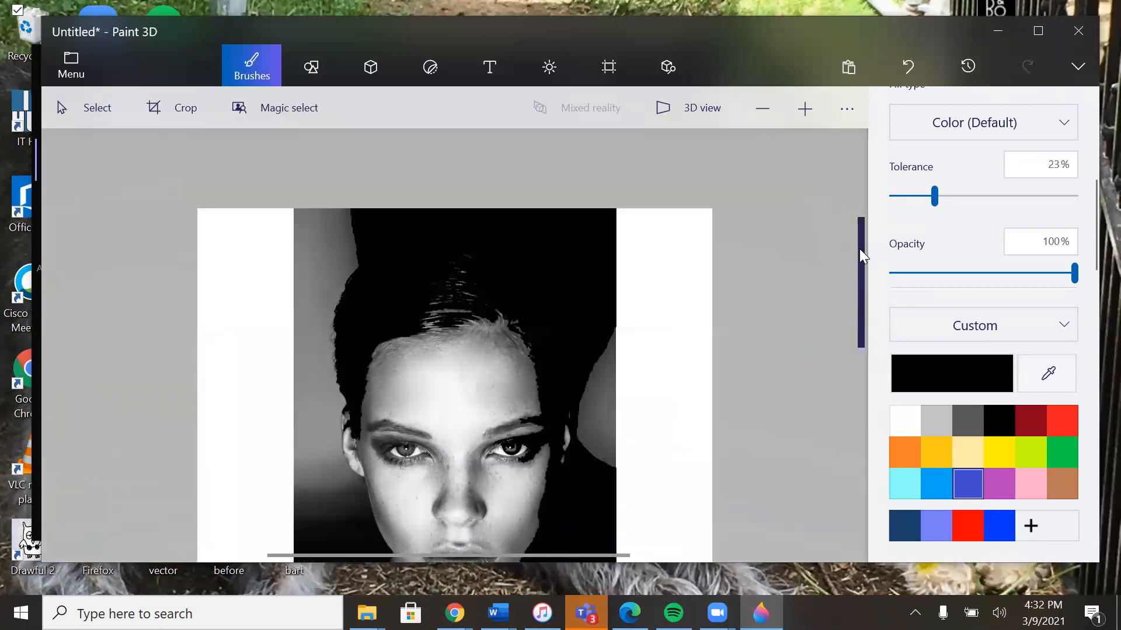
pyautogui.scroll(-2, 866, 321)
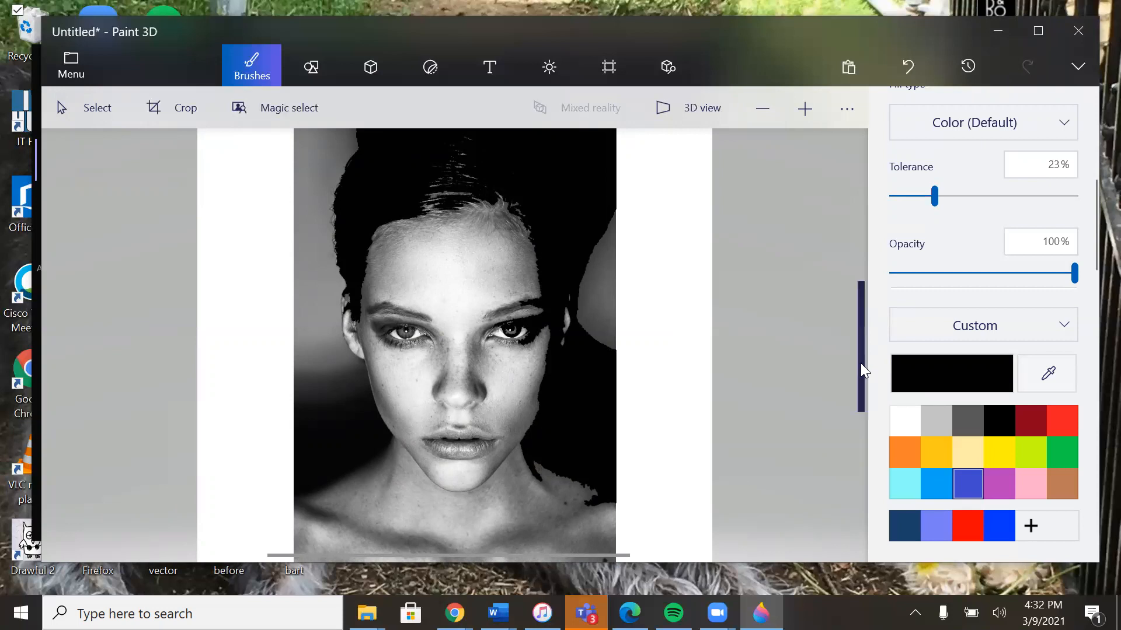
pyautogui.moveTo(860, 363); pyautogui.dragTo(860, 329)
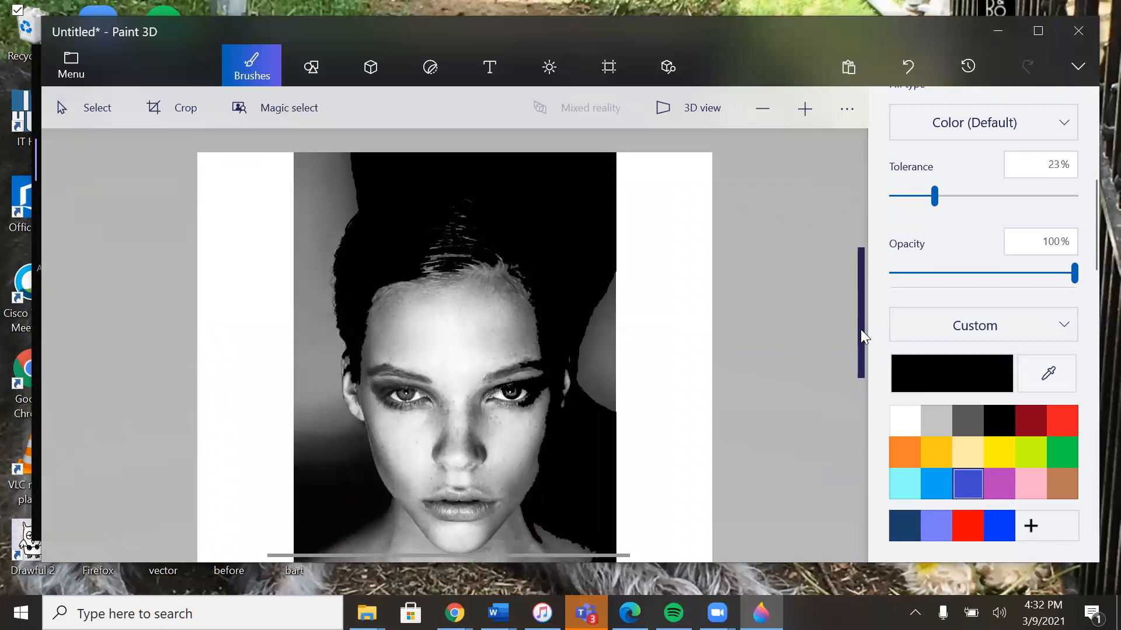
pyautogui.hotkey('ctrl', 'z')
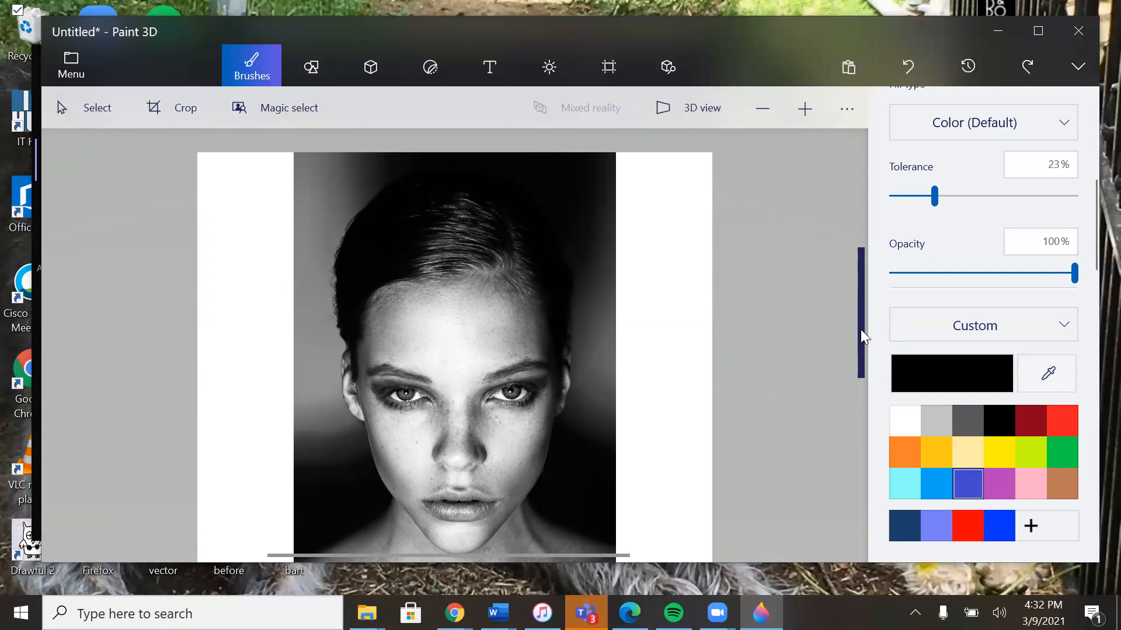
# Step: Repeat the 23% tolerance black fill on the hair near the temple and undo it
pyautogui.moveTo(860, 329); pyautogui.dragTo(859, 361)
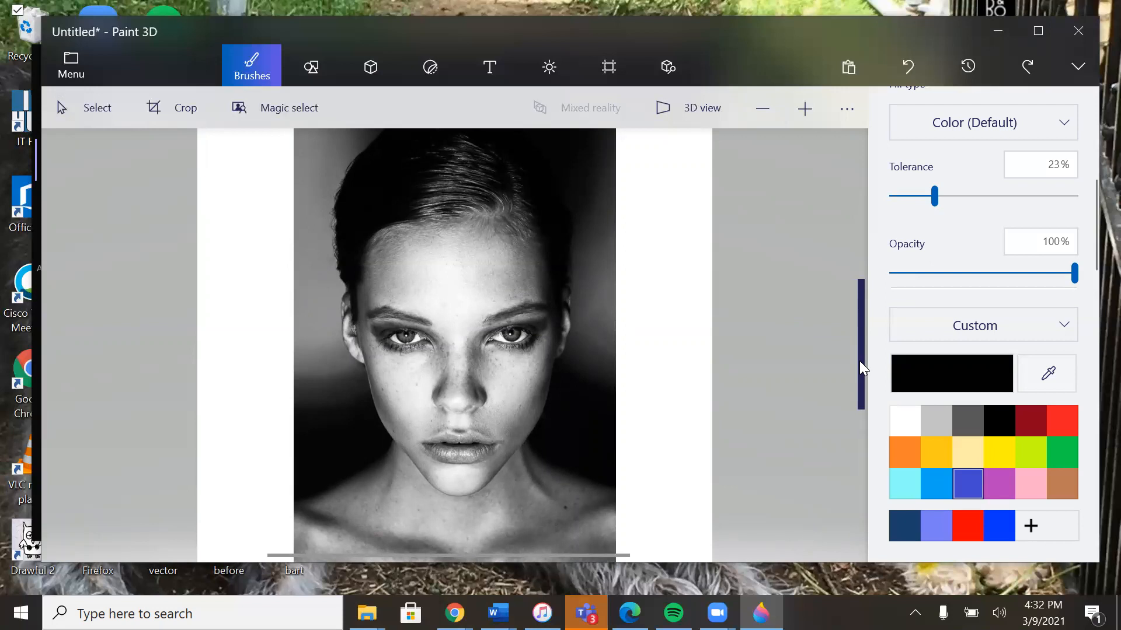
pyautogui.click(551, 244)
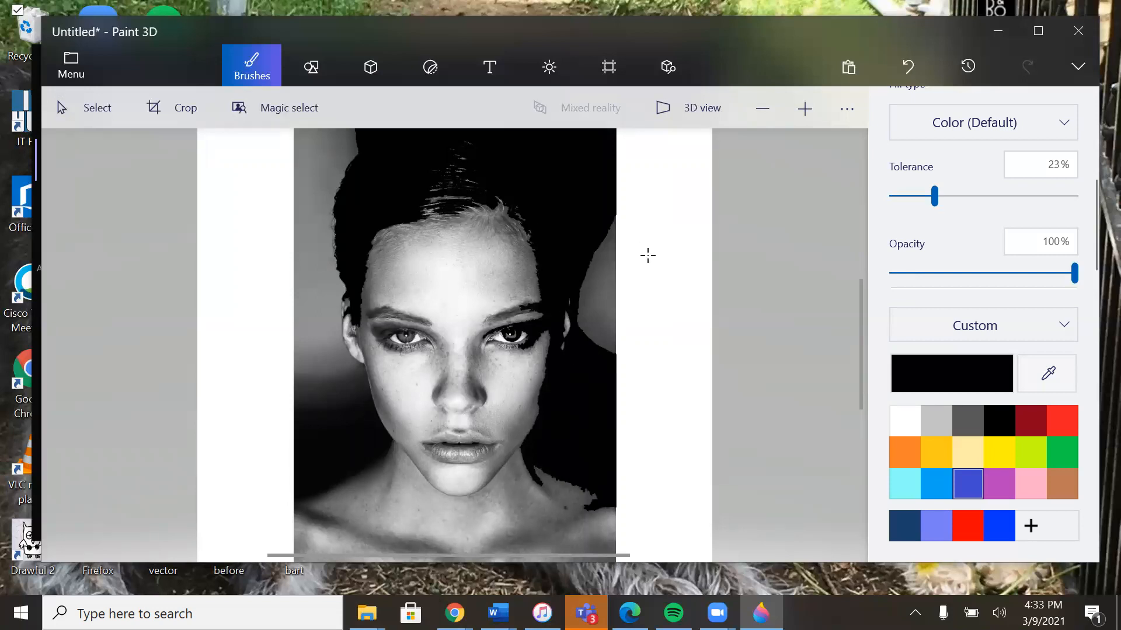
pyautogui.hotkey('ctrl', 'z')
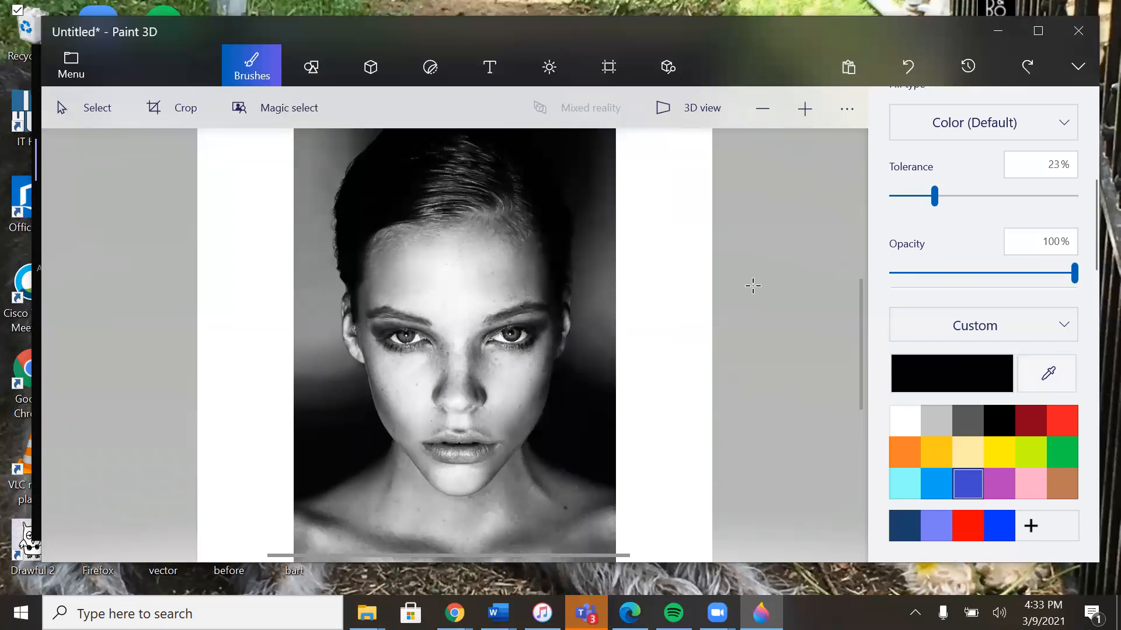
# Step: Set the fill tolerance to 6% and fill the dark hair above the temple with black
pyautogui.click(902, 196)
pyautogui.moveTo(897, 199); pyautogui.dragTo(906, 206)
pyautogui.click(564, 225)
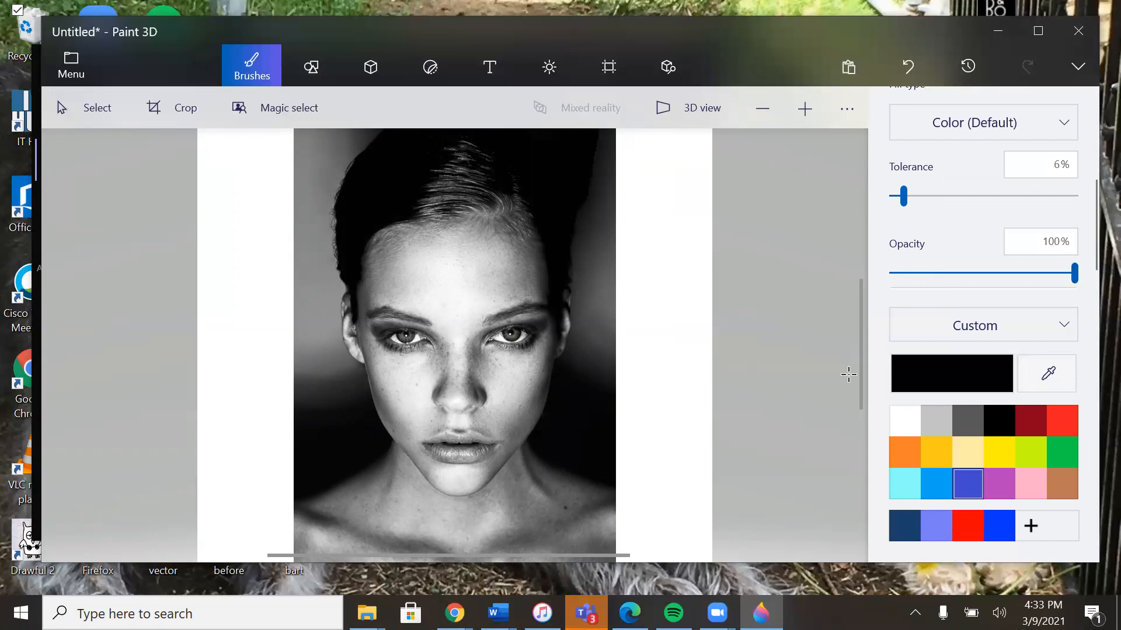
# Step: Fill the dark gap between the lips with black at 6% tolerance
pyautogui.moveTo(860, 357); pyautogui.dragTo(867, 313)
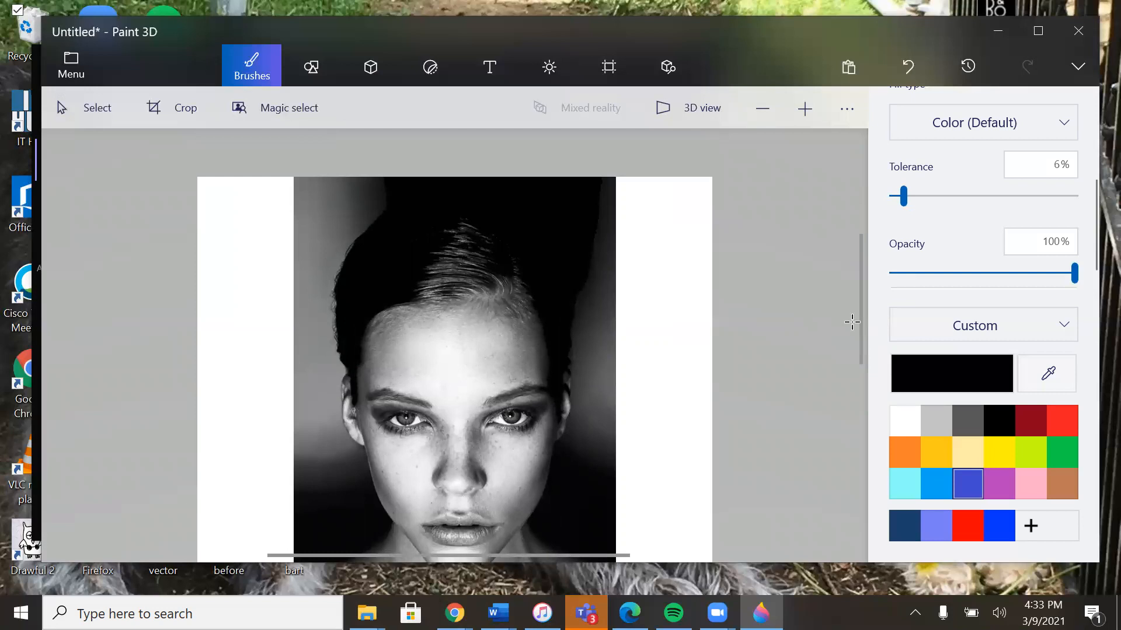
pyautogui.click(801, 112)
pyautogui.click(801, 110)
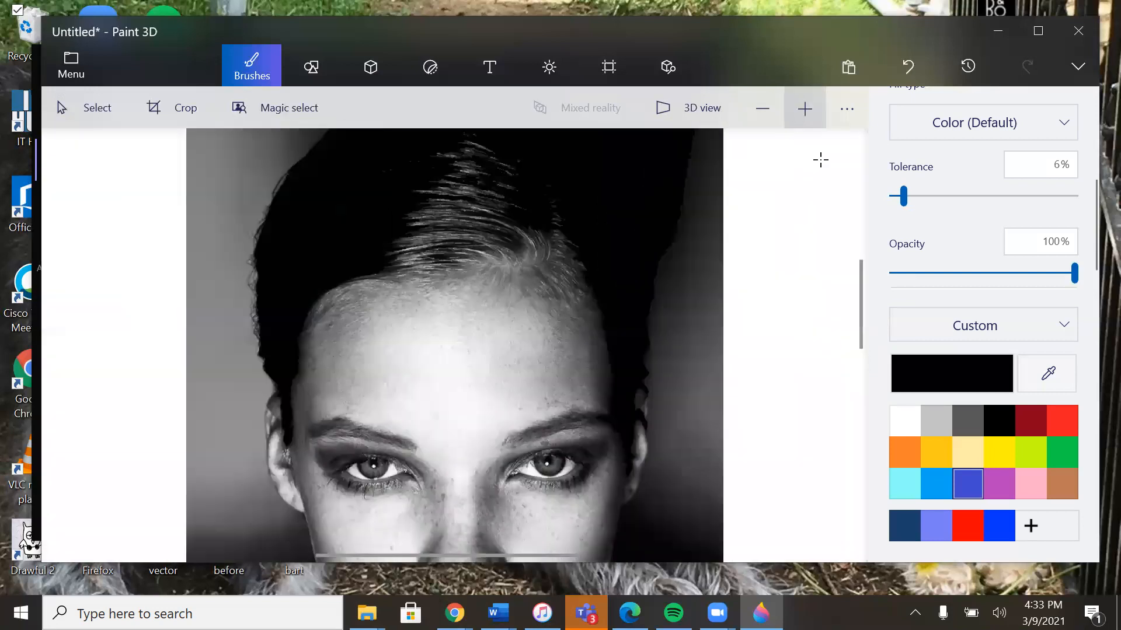
pyautogui.moveTo(859, 295); pyautogui.dragTo(859, 305)
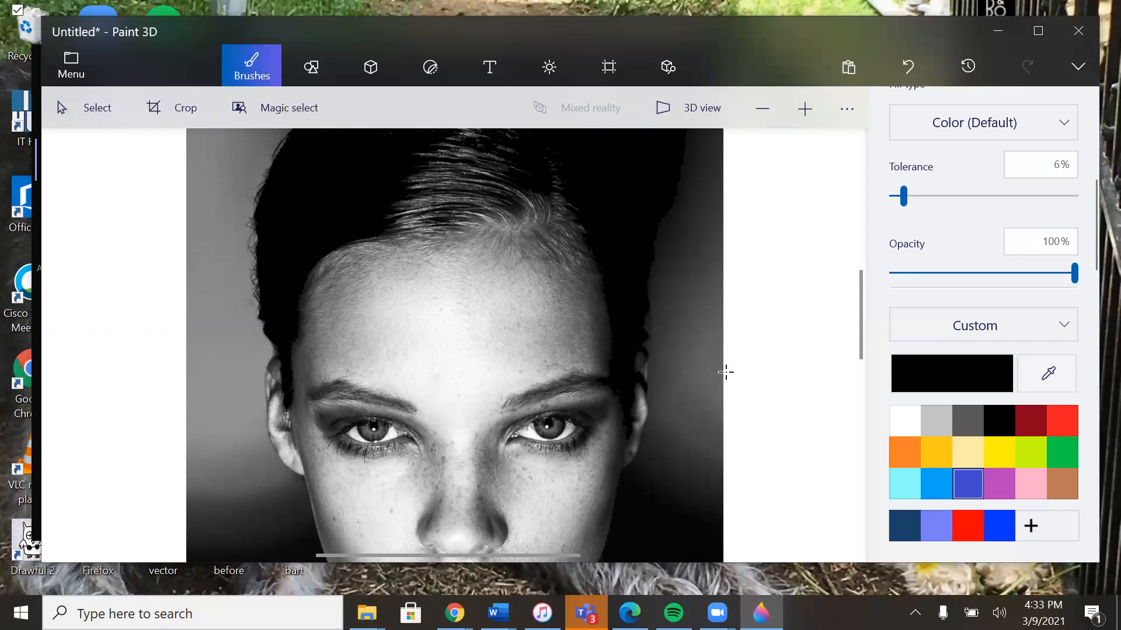
pyautogui.moveTo(860, 316); pyautogui.dragTo(867, 352)
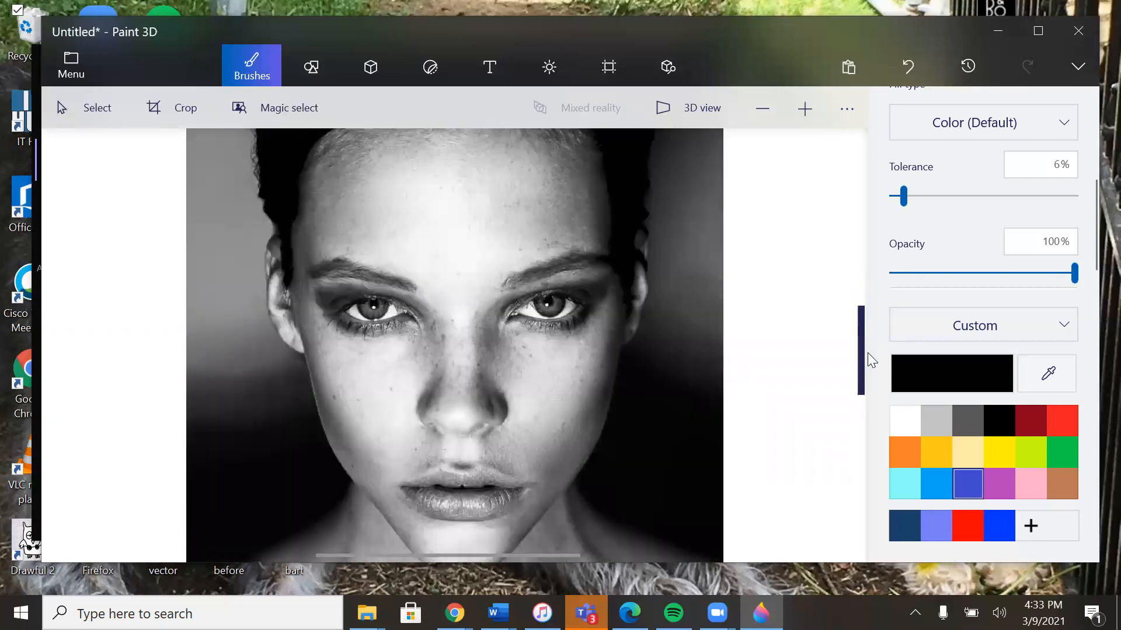
pyautogui.click(463, 481)
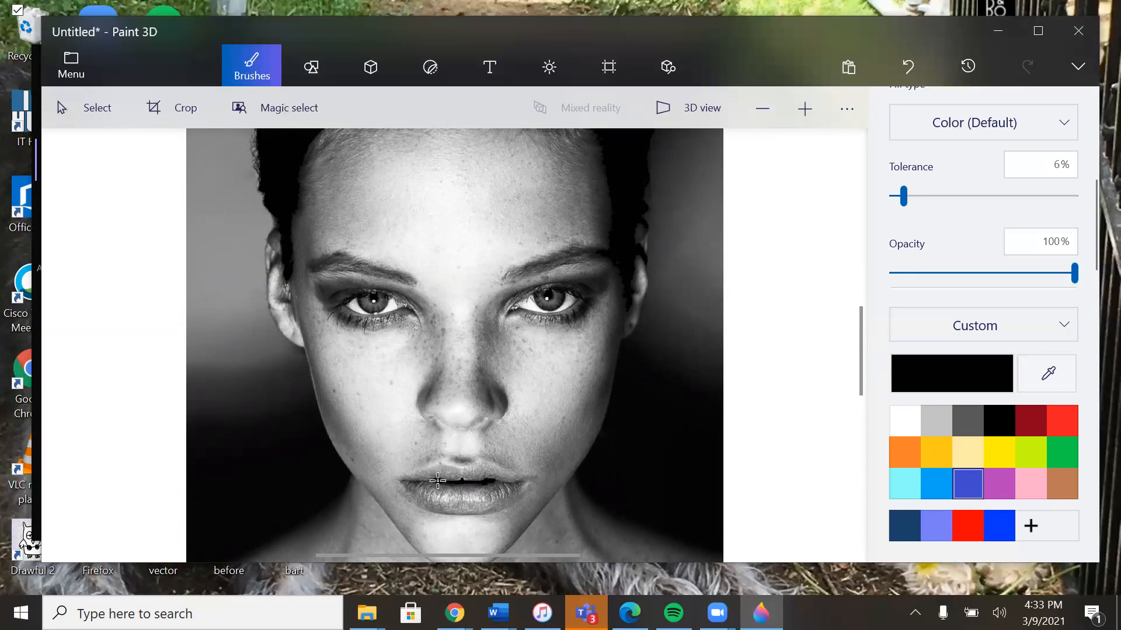
pyautogui.click(438, 481)
# Step: Sample dark gray from the shadow at the forehead's right edge with the Eyedropper and fill that shadow with it
pyautogui.click(1028, 374)
pyautogui.click(599, 203)
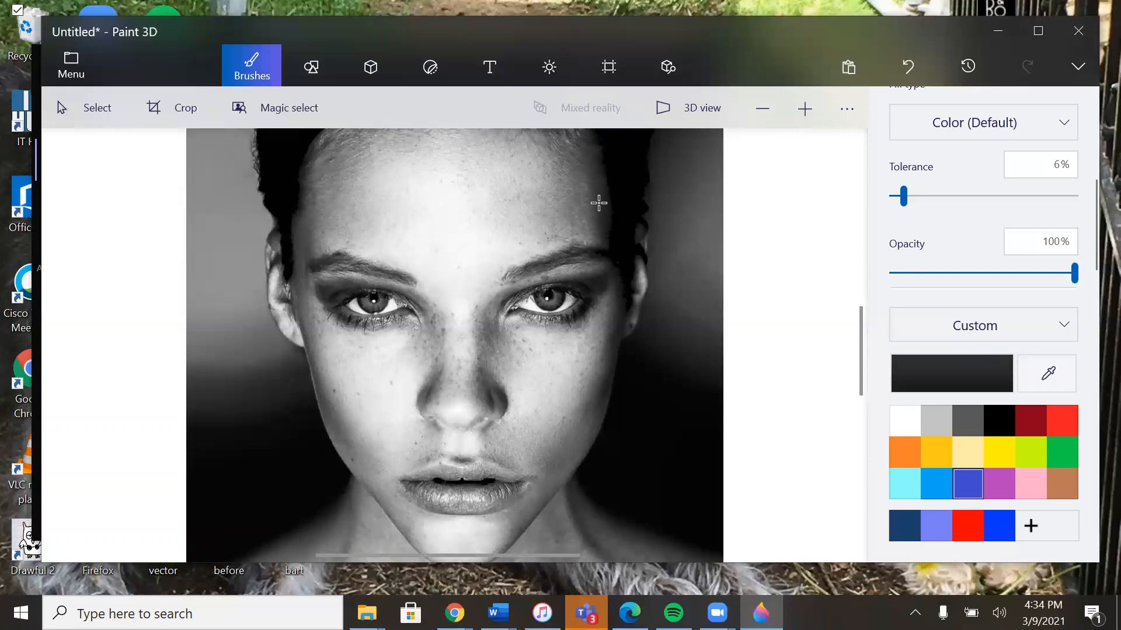
pyautogui.moveTo(861, 328); pyautogui.dragTo(863, 274)
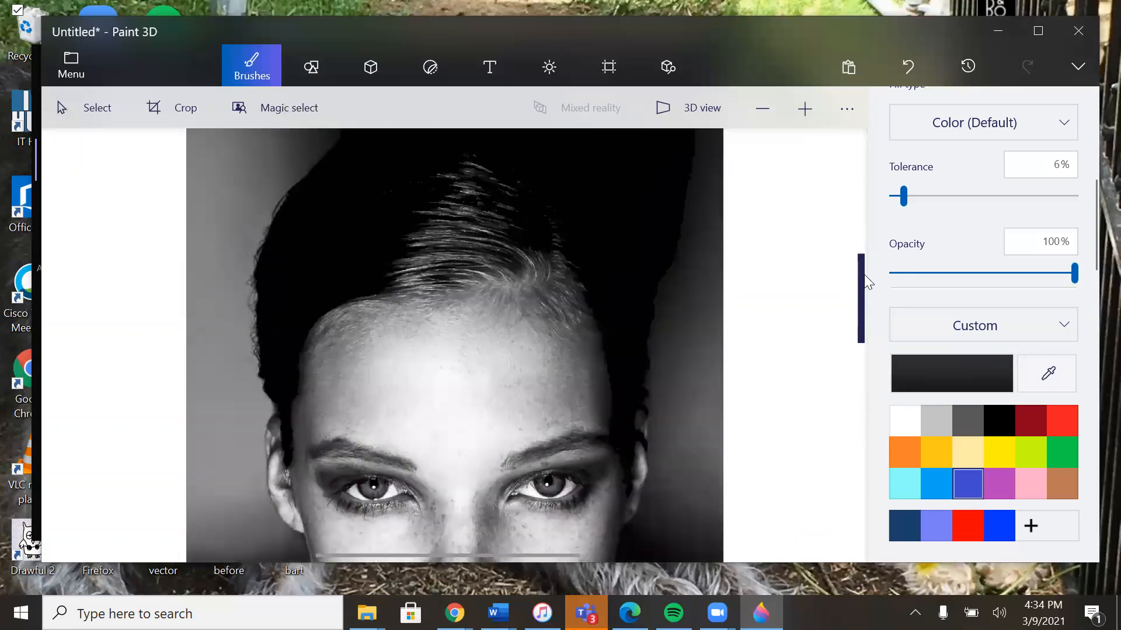
pyautogui.click(597, 370)
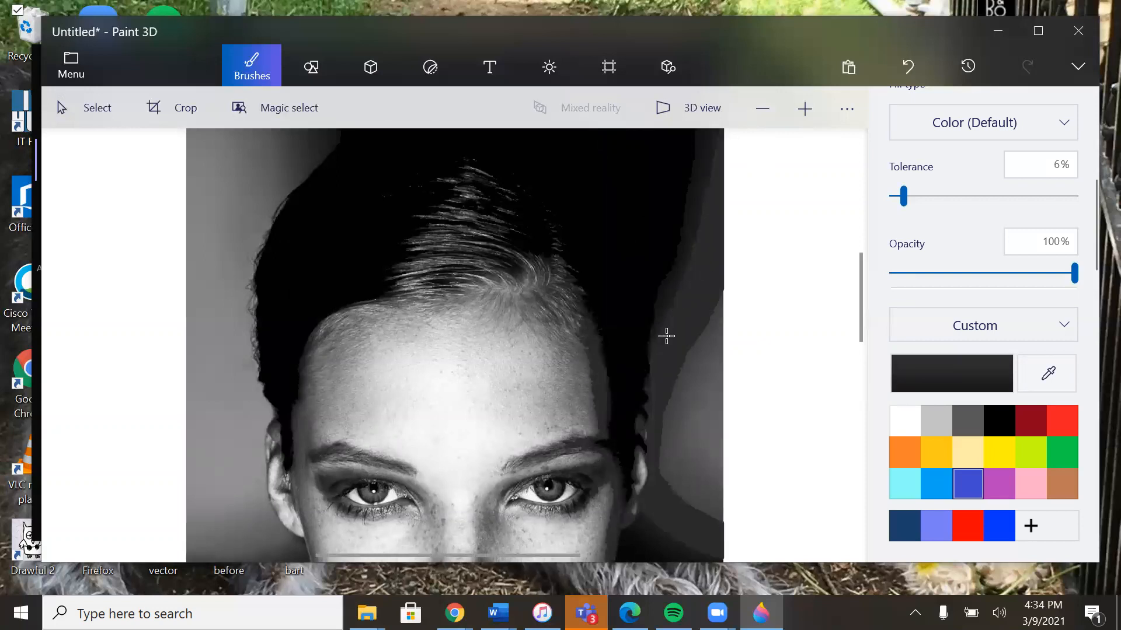
# Step: Try filling the hair strands above the forehead with dark gray at 6% tolerance, and undo the fill
pyautogui.moveTo(860, 307); pyautogui.dragTo(860, 347)
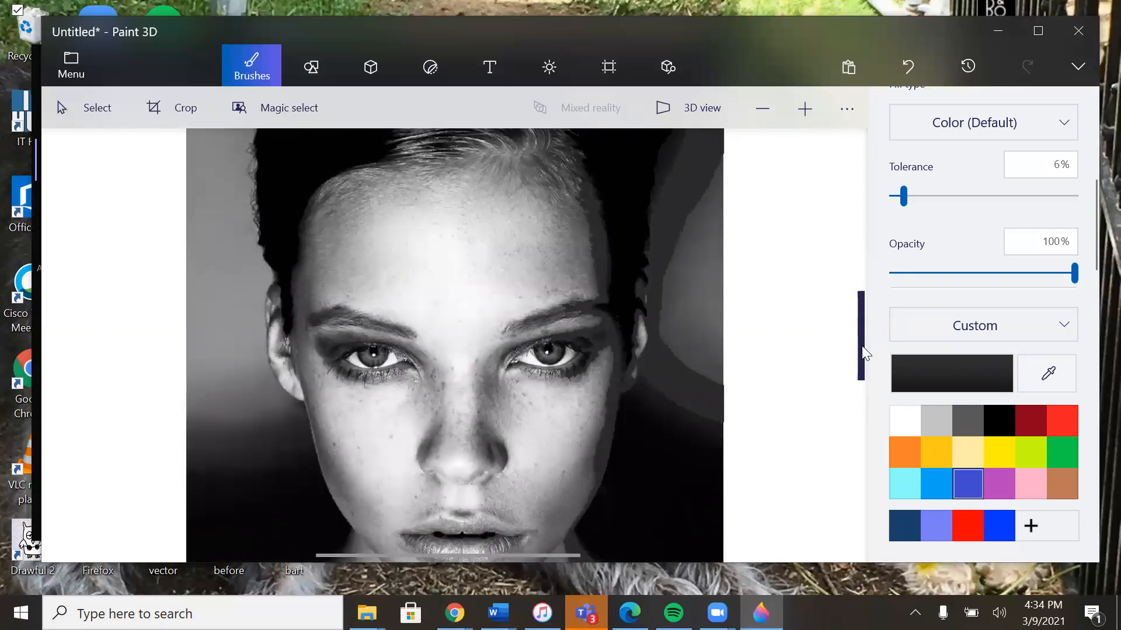
pyautogui.moveTo(862, 346); pyautogui.dragTo(855, 311)
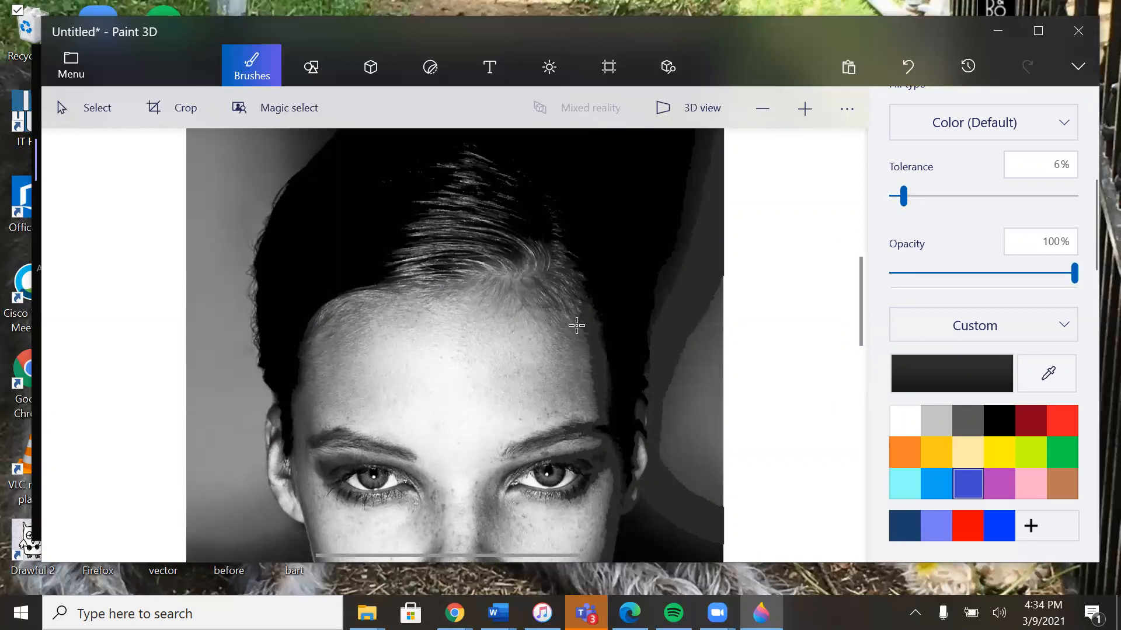
pyautogui.click(481, 225)
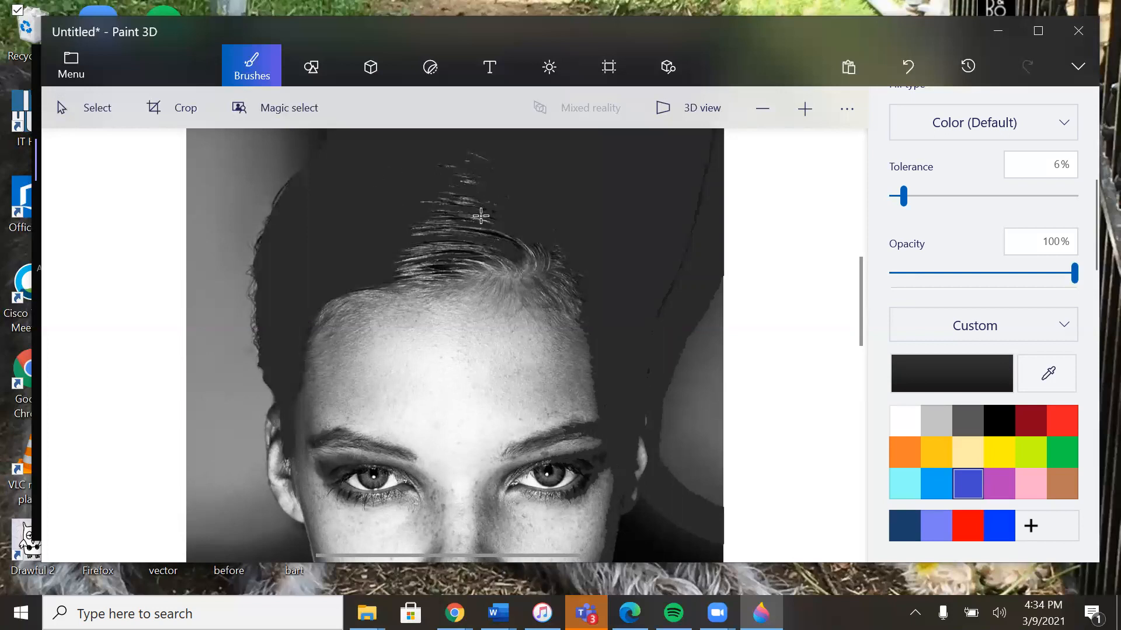
pyautogui.hotkey('ctrl', 'z')
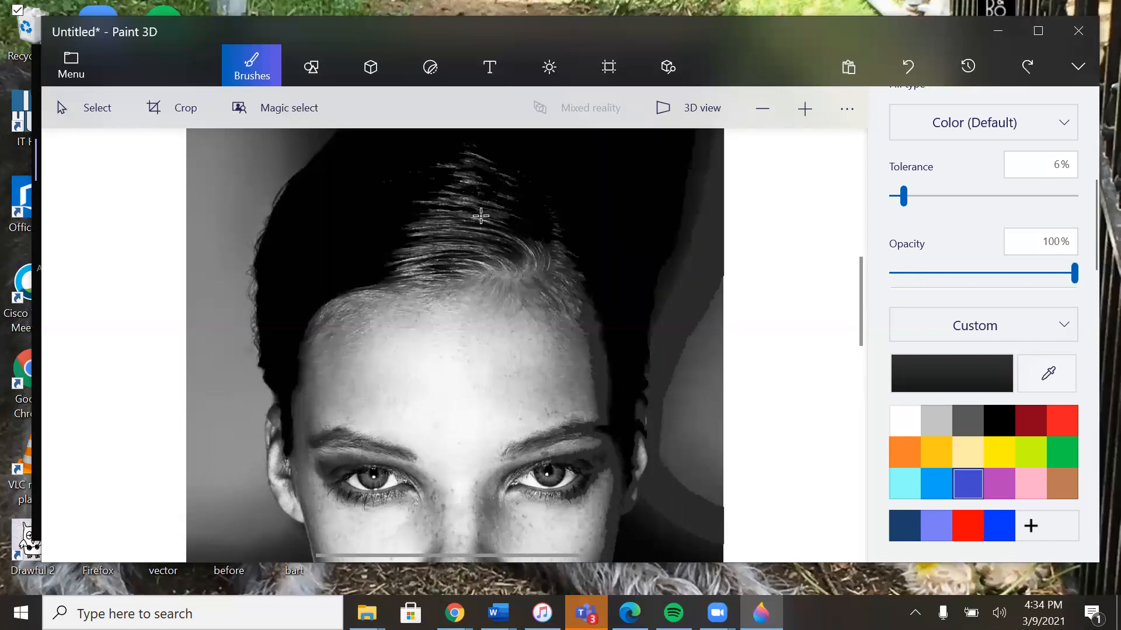
# Step: Fill hair highlight patches above the forehead with dark gray, raising the tolerance from 6% to 11% between fills
pyautogui.click(804, 109)
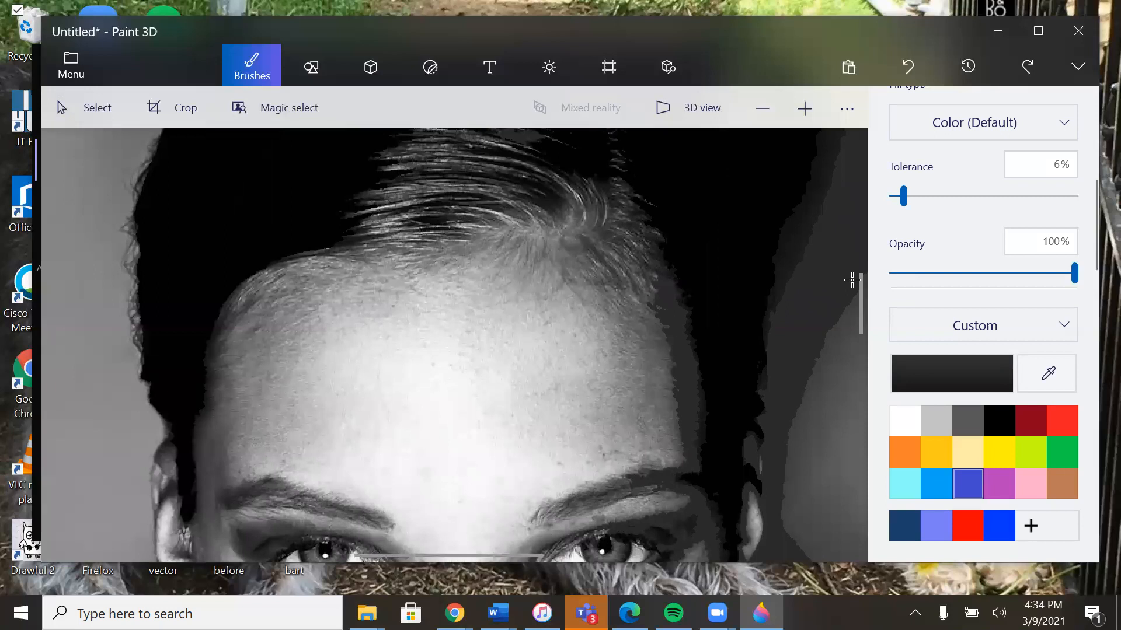
pyautogui.moveTo(858, 289); pyautogui.dragTo(857, 264)
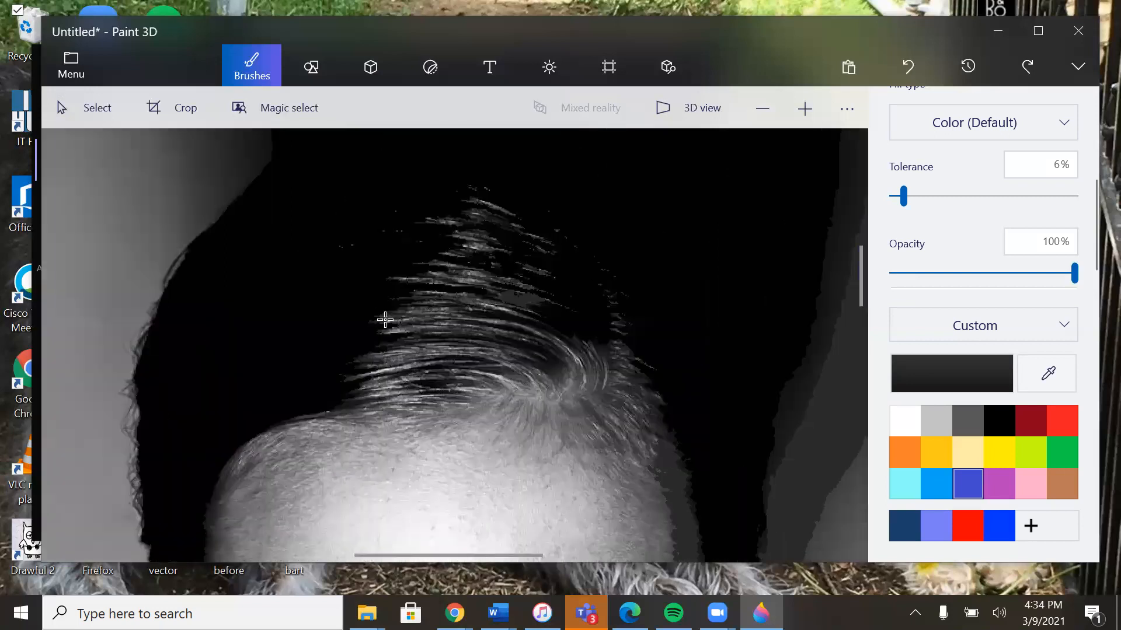
pyautogui.click(496, 309)
pyautogui.moveTo(907, 195); pyautogui.dragTo(914, 198)
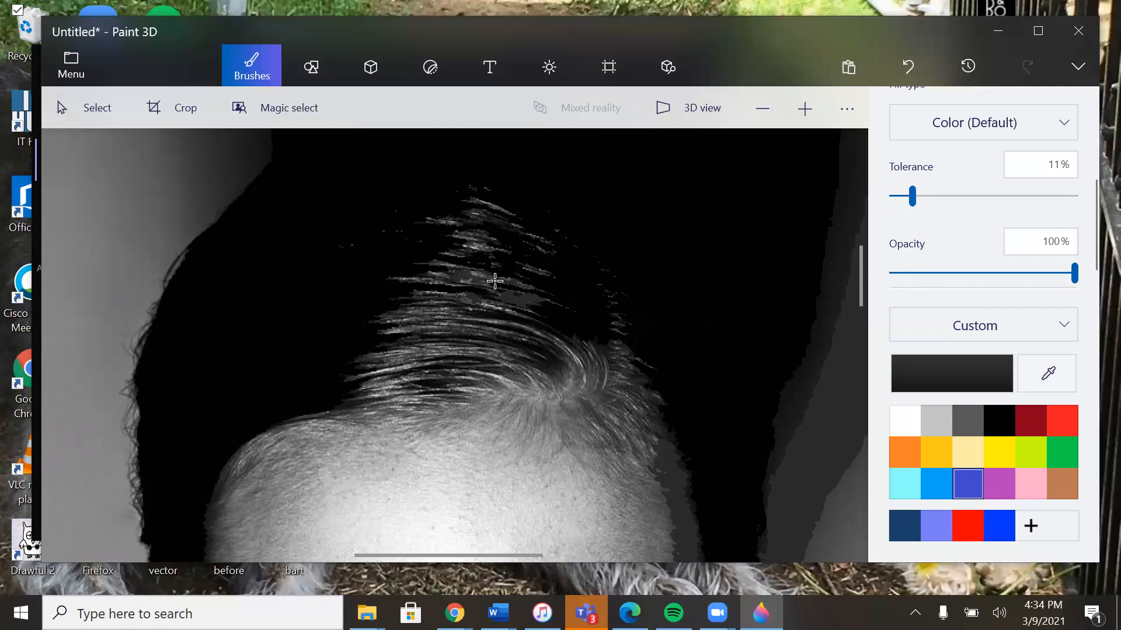
pyautogui.click(520, 283)
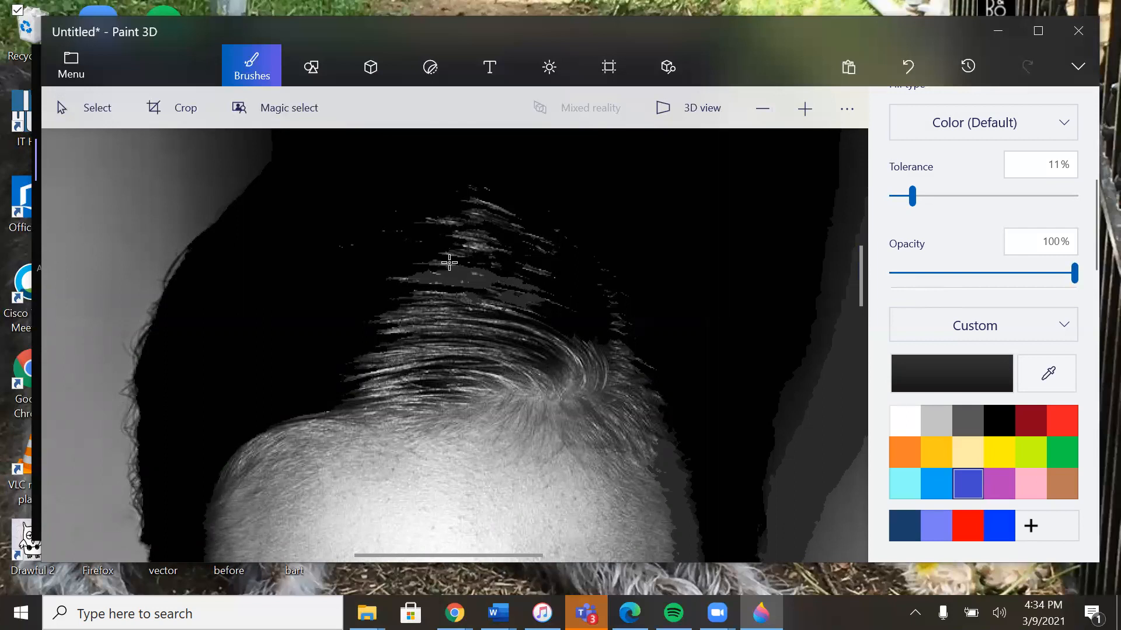
# Step: Fill the highlight patches higher up in the hair with dark gray at 11% tolerance, undoing the fill that spills over the hair
pyautogui.click(476, 236)
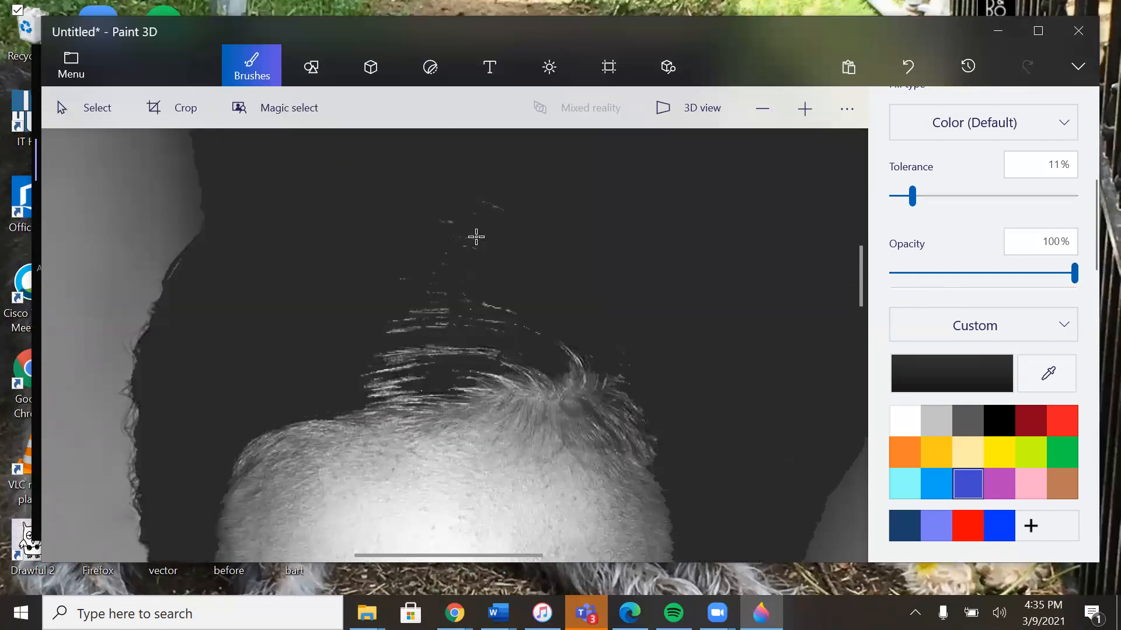
pyautogui.hotkey('ctrl', 'z')
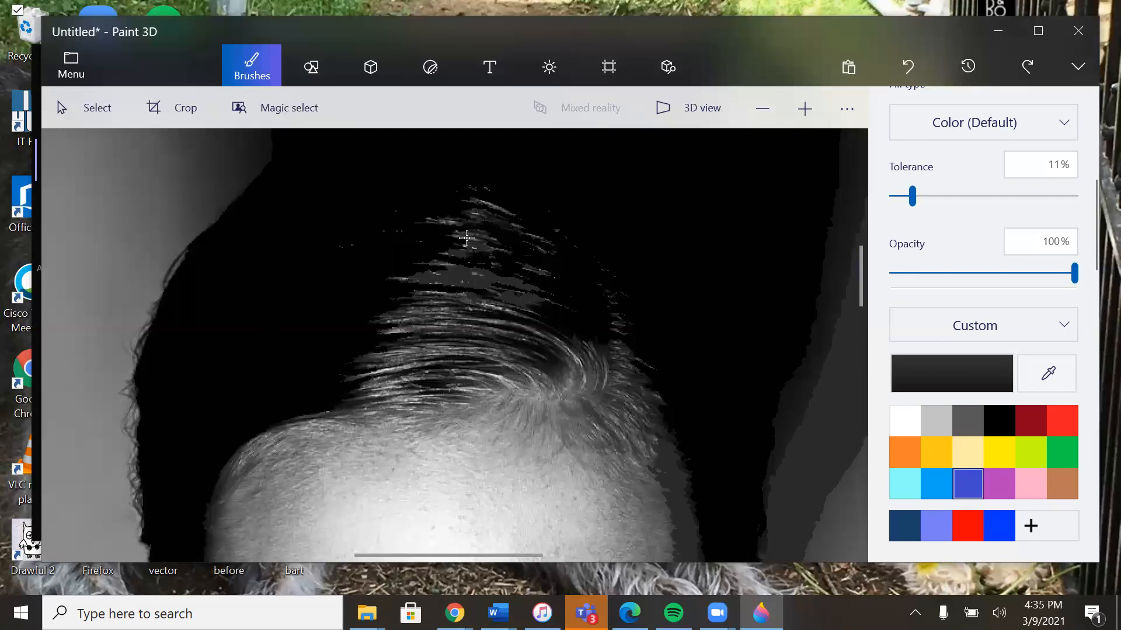
pyautogui.click(484, 238)
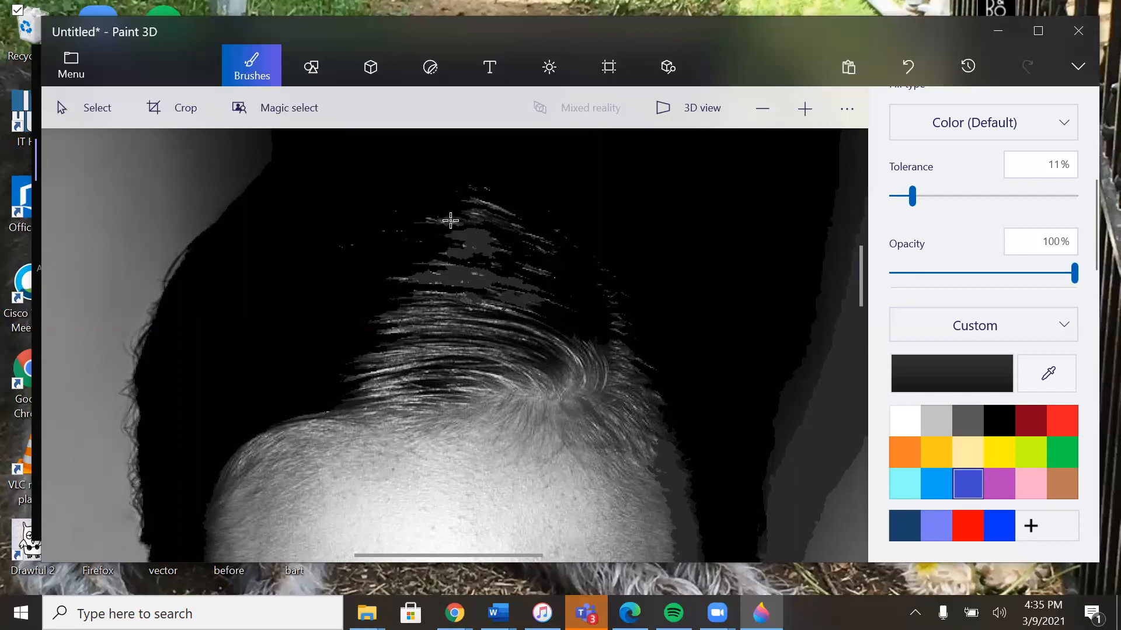
pyautogui.click(478, 218)
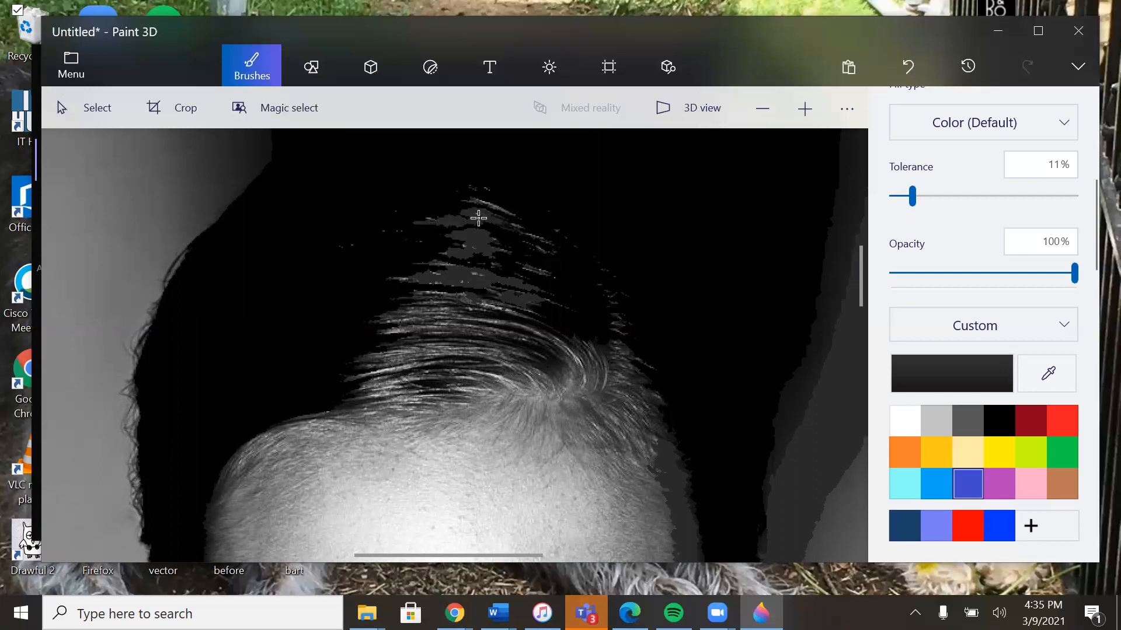
# Step: Try filling the remaining strands near the crown and the hair parting with dark gray, undoing each fill
pyautogui.click(508, 225)
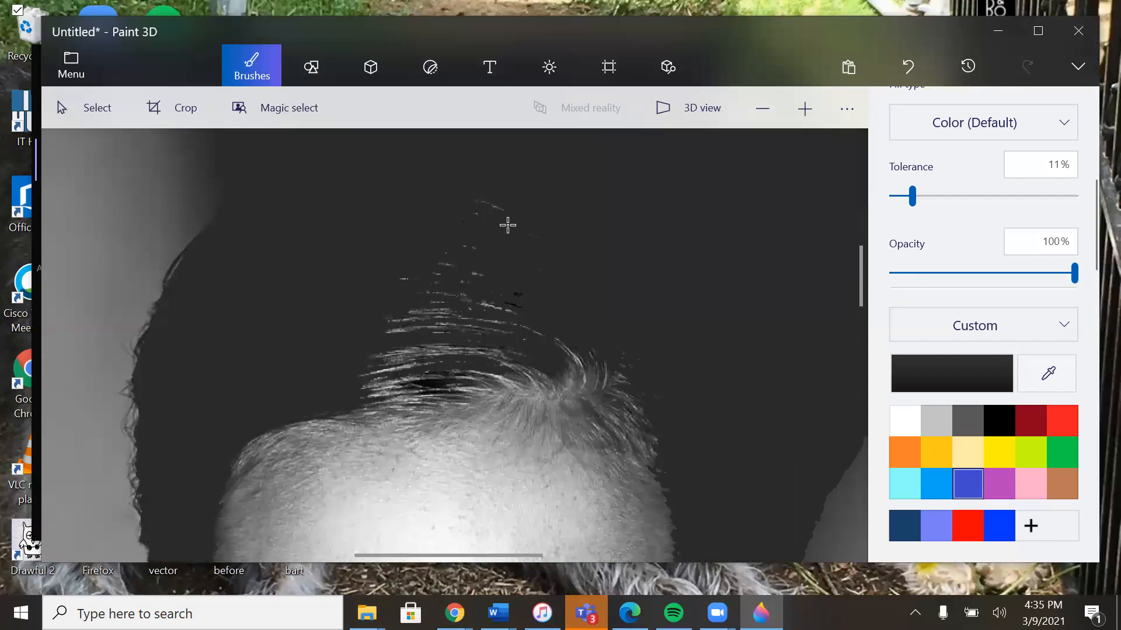
pyautogui.hotkey('ctrl', 'z')
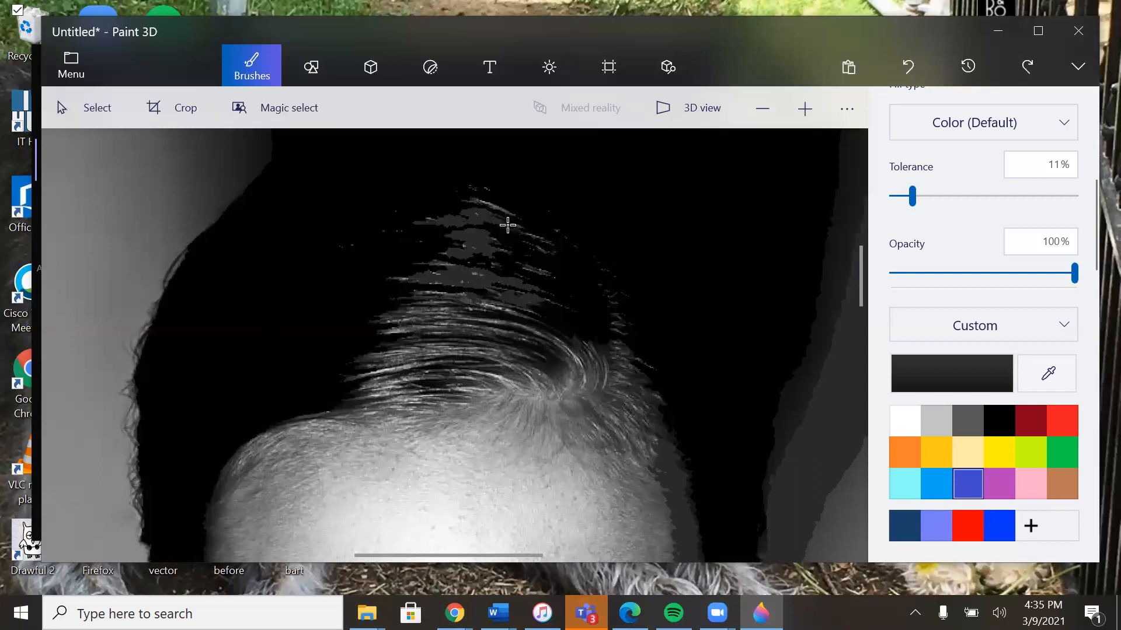
pyautogui.click(543, 349)
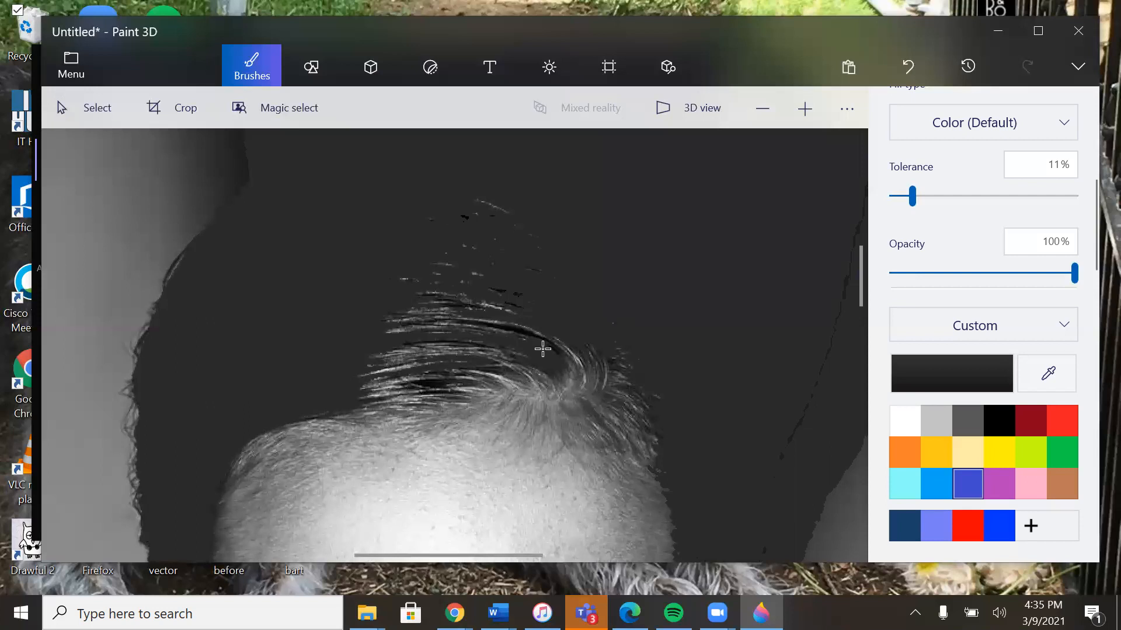
pyautogui.hotkey('ctrl', 'z')
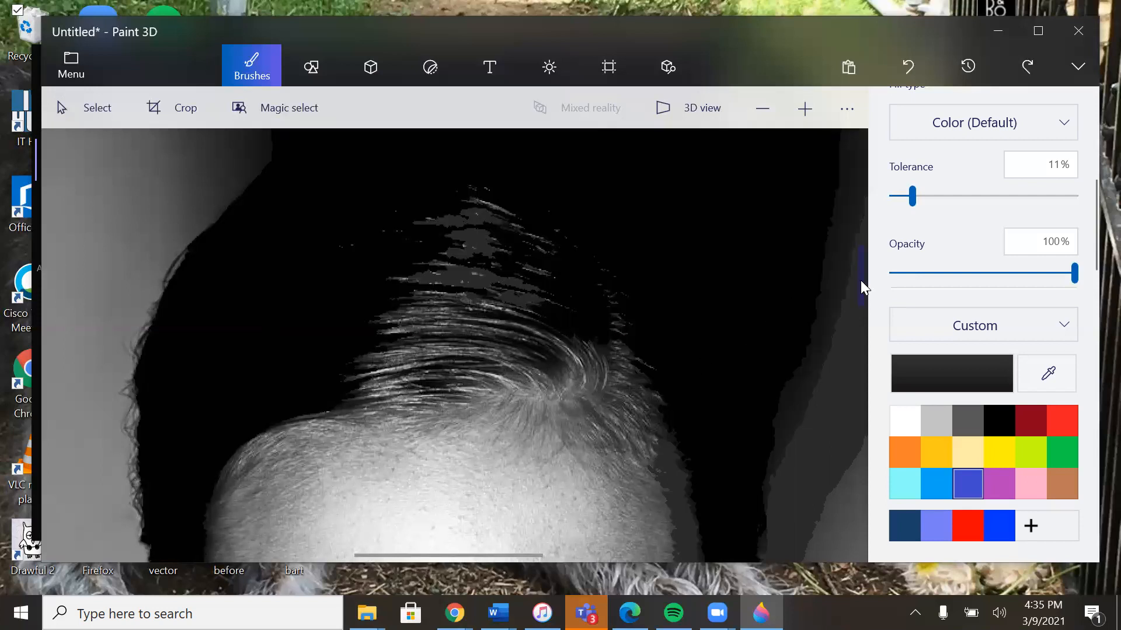
# Step: Fill the shadows along the right side of the forehead and cheek with dark gray at 11% tolerance
pyautogui.moveTo(860, 280); pyautogui.dragTo(858, 344)
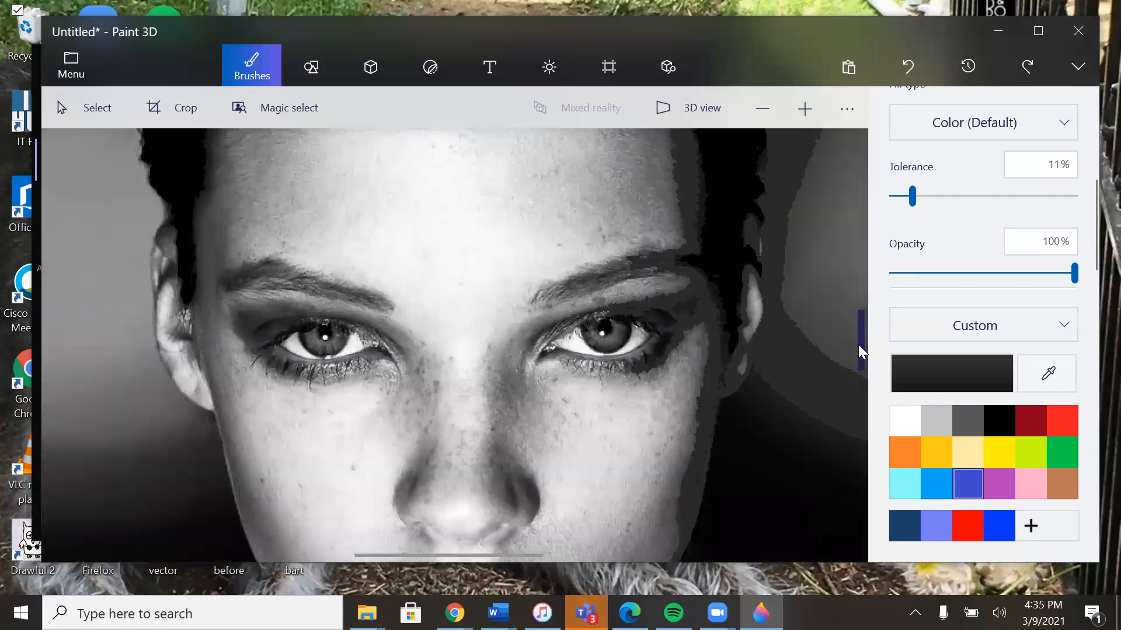
pyautogui.click(763, 104)
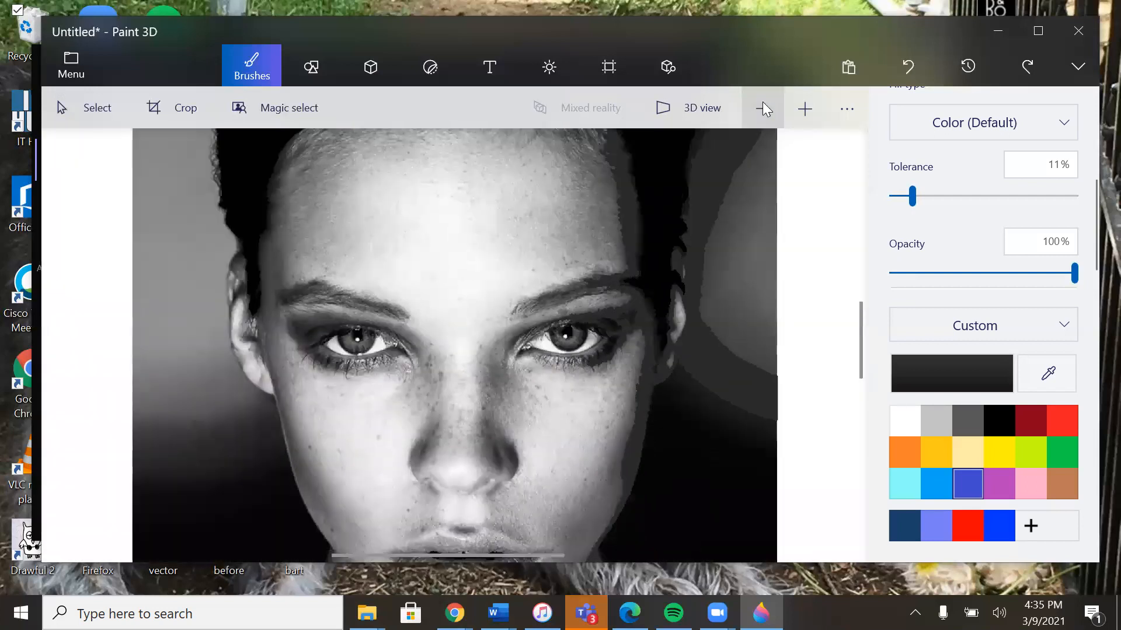
pyautogui.click(619, 224)
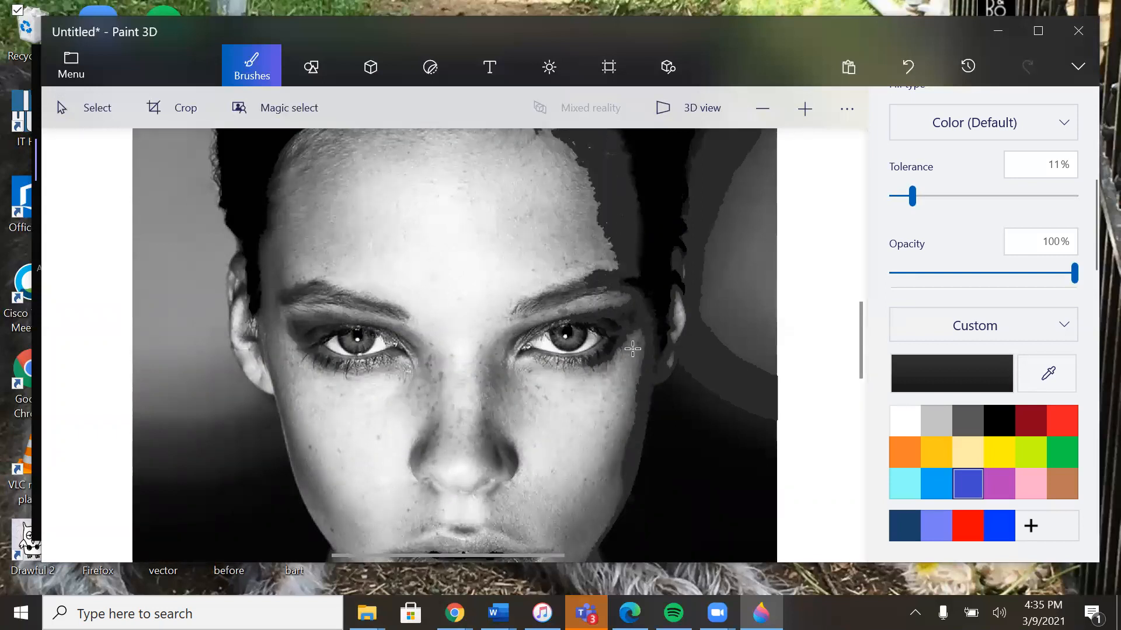
pyautogui.click(637, 366)
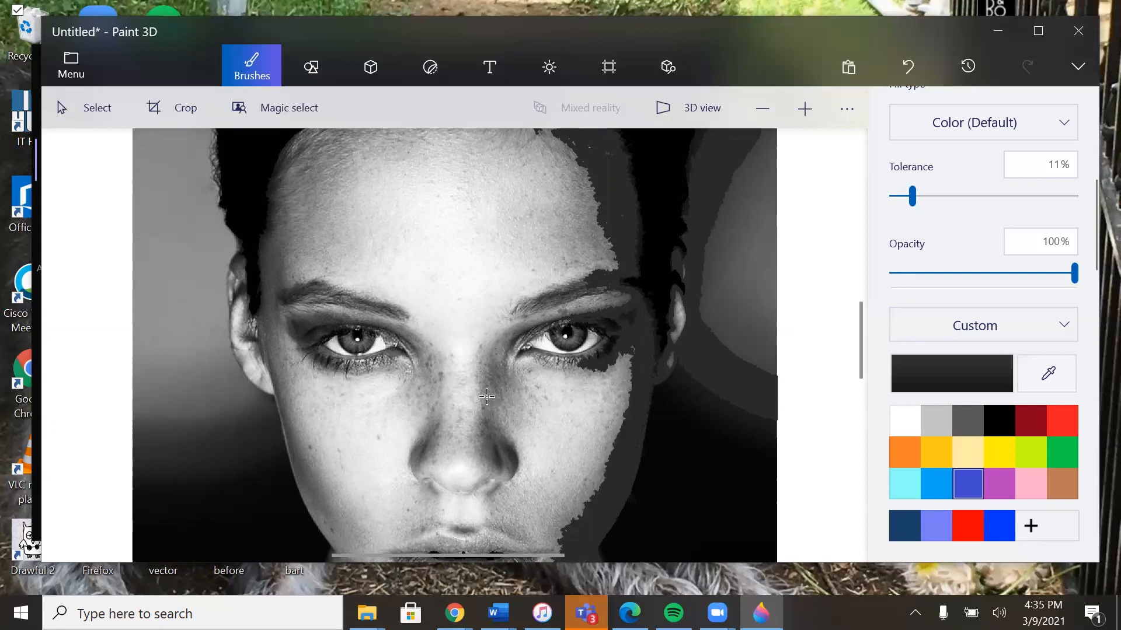
# Step: Try filling the shadow on the right side of the nose with dark gray, and undo the fill
pyautogui.click(487, 396)
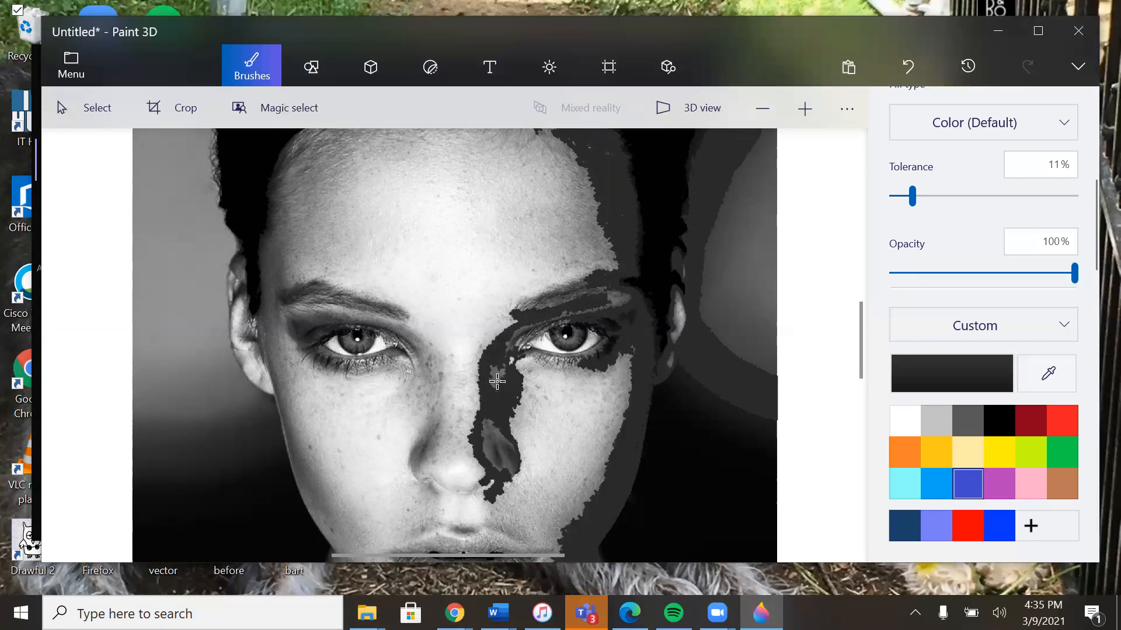
pyautogui.hotkey('ctrl', 'z')
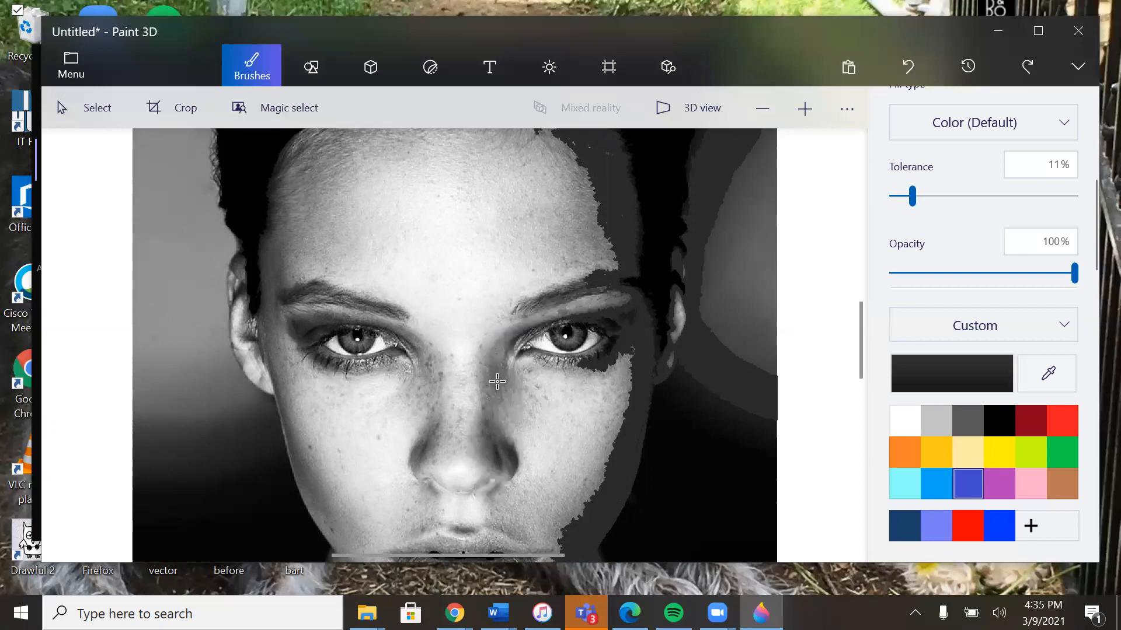
# Step: Fill the left eyelid shadow and the right eyebrow with dark gray, undoing the spilled fill on the left eyebrow
pyautogui.click(296, 327)
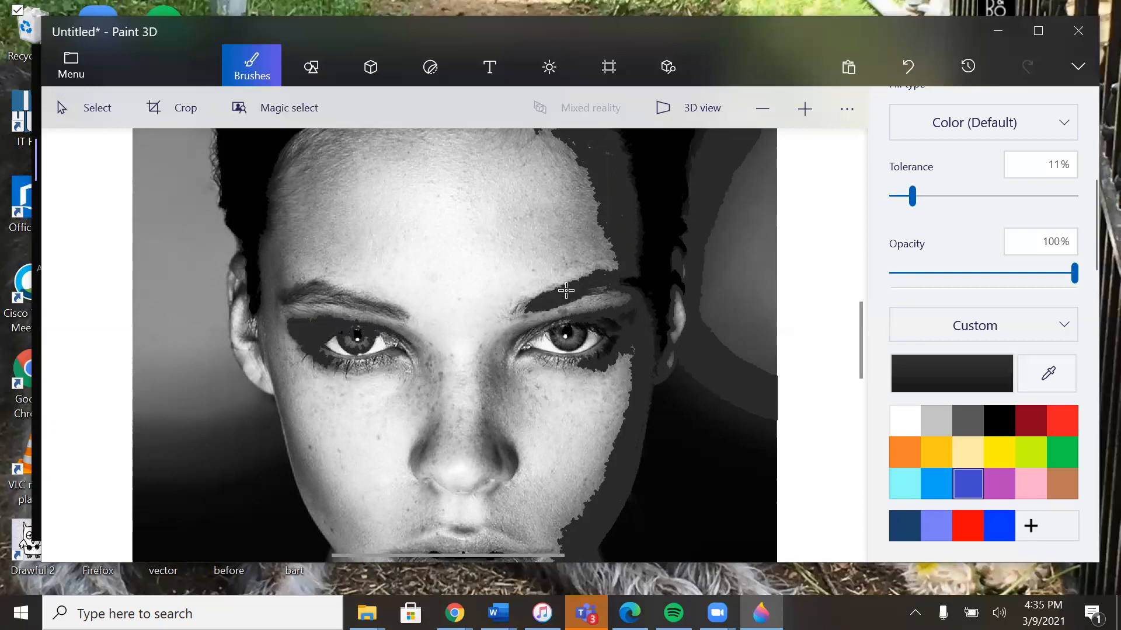
pyautogui.click(301, 292)
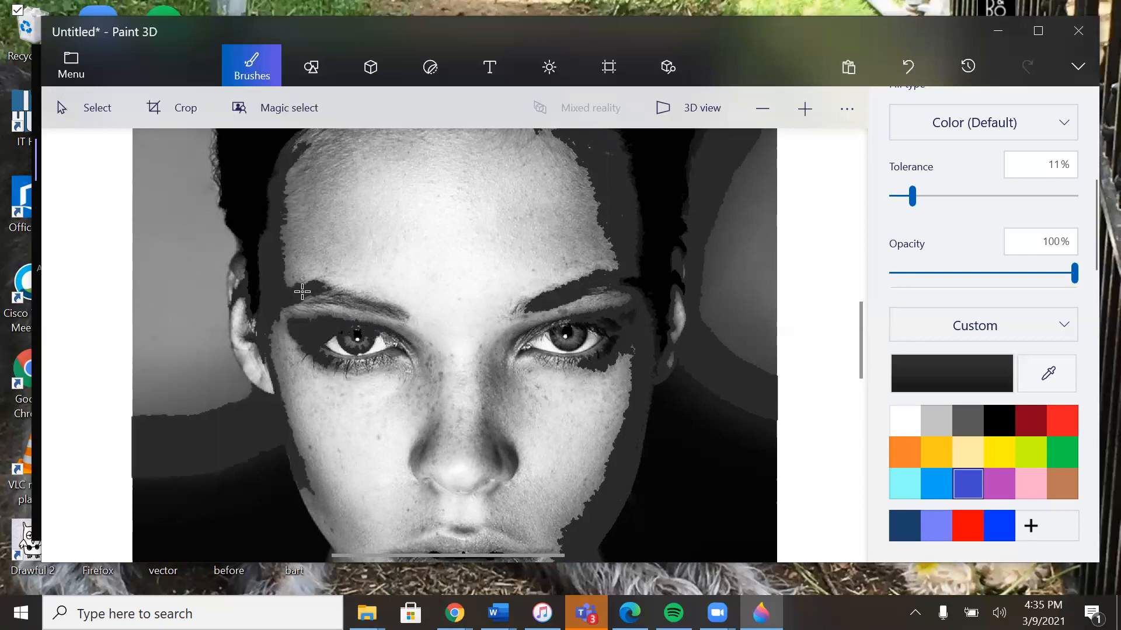
pyautogui.hotkey('ctrl', 'z')
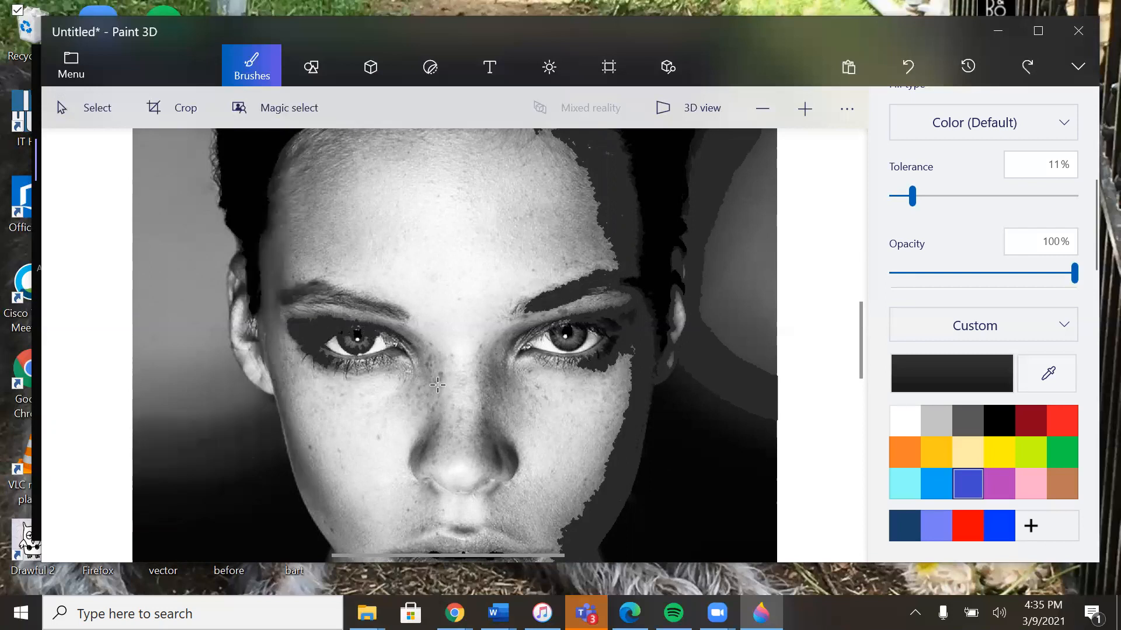
# Step: Fill the left eyebrow with dark gray, using 5% tolerance for its outer part and 9% for its inner part
pyautogui.click(902, 195)
pyautogui.click(292, 294)
pyautogui.click(320, 291)
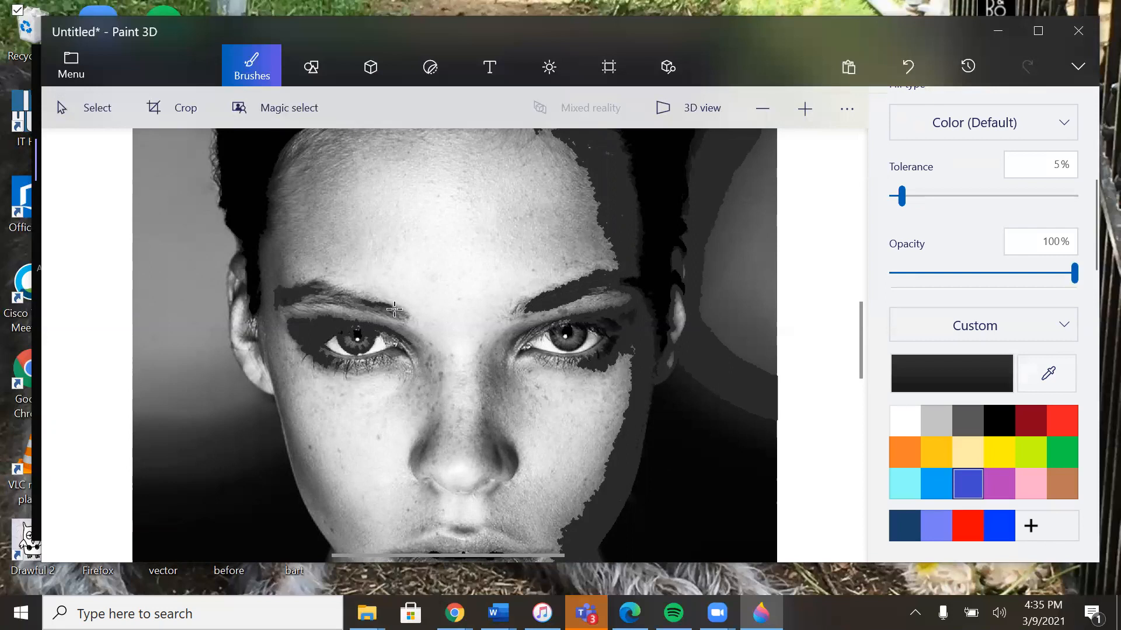
pyautogui.moveTo(902, 196); pyautogui.dragTo(909, 197)
pyautogui.click(351, 302)
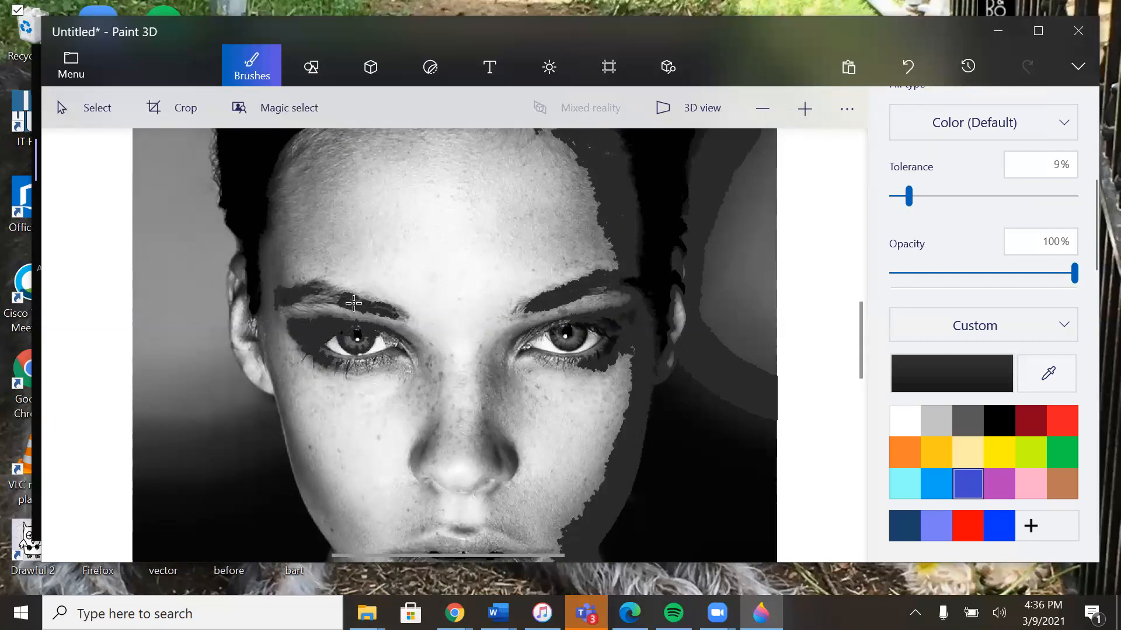
# Step: Fill the remaining gaps in the left eyebrow and the shadow above the left ear with dark gray, undoing the fill on the right nostril
pyautogui.click(388, 310)
pyautogui.click(324, 289)
pyautogui.click(307, 296)
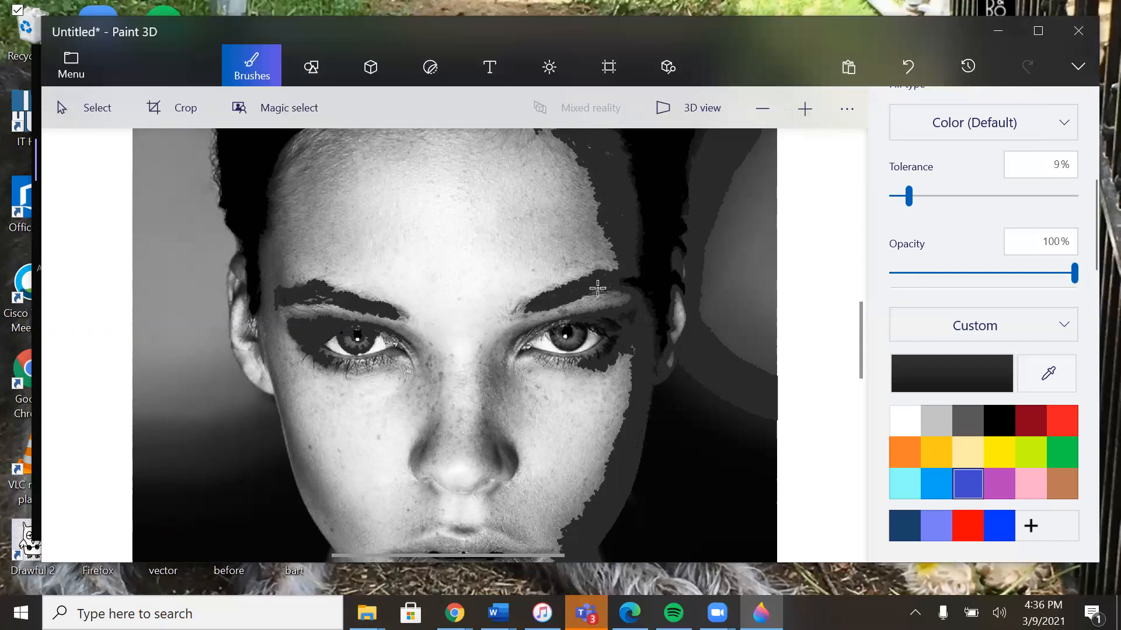
pyautogui.click(240, 270)
pyautogui.click(497, 462)
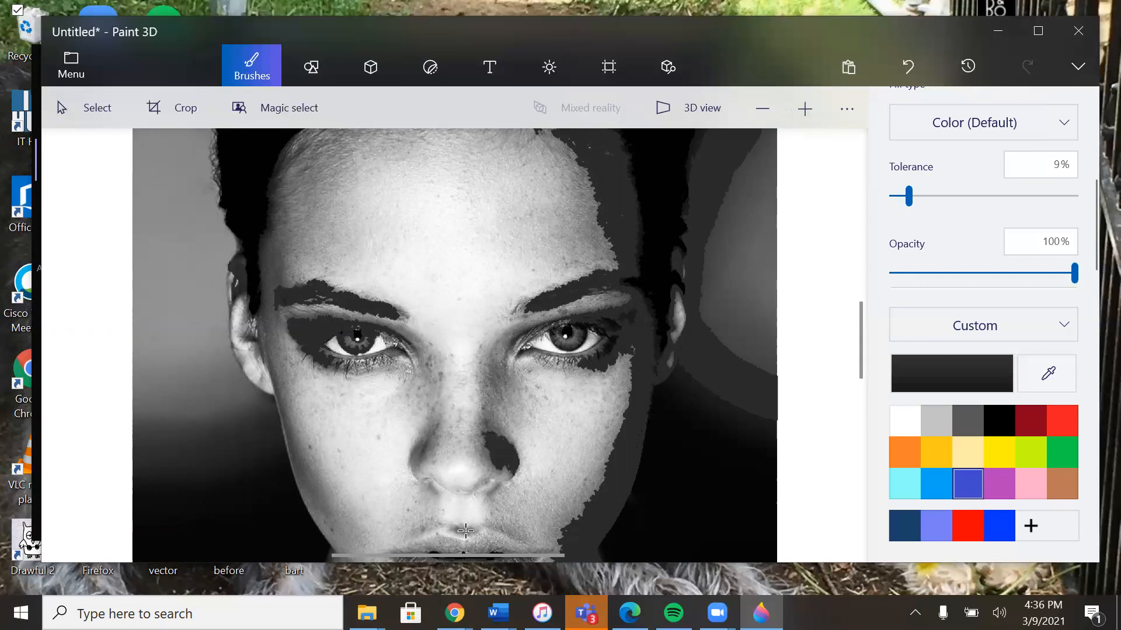
pyautogui.hotkey('ctrl', 'z')
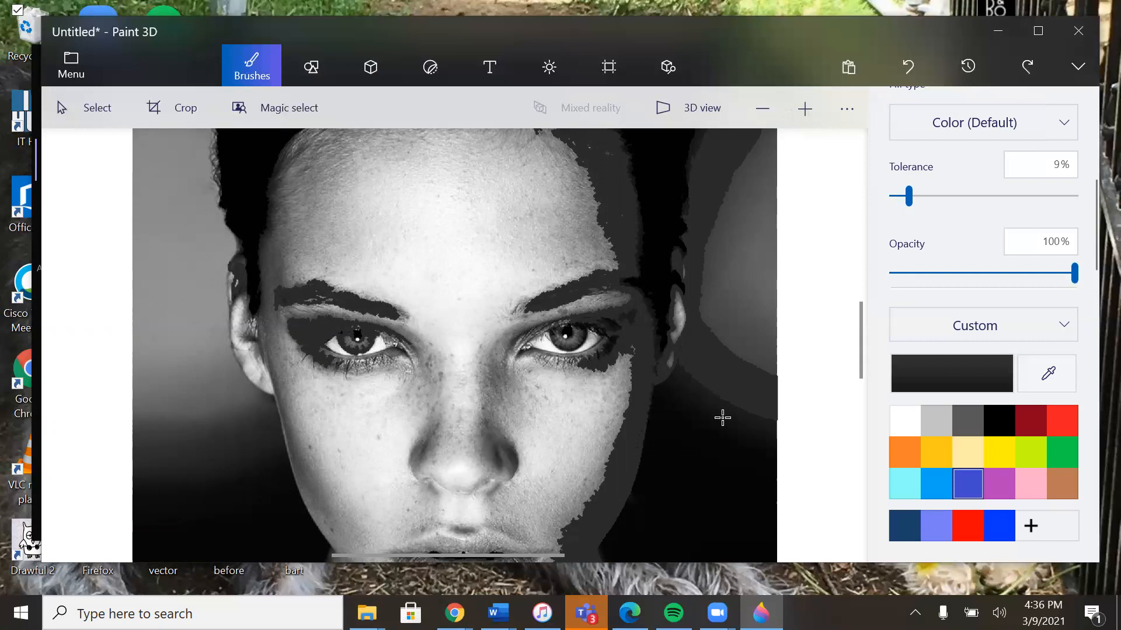
# Step: Sample medium gray from the right side of the forehead and fill the shaded band around the forehead at 9% tolerance
pyautogui.click(1046, 379)
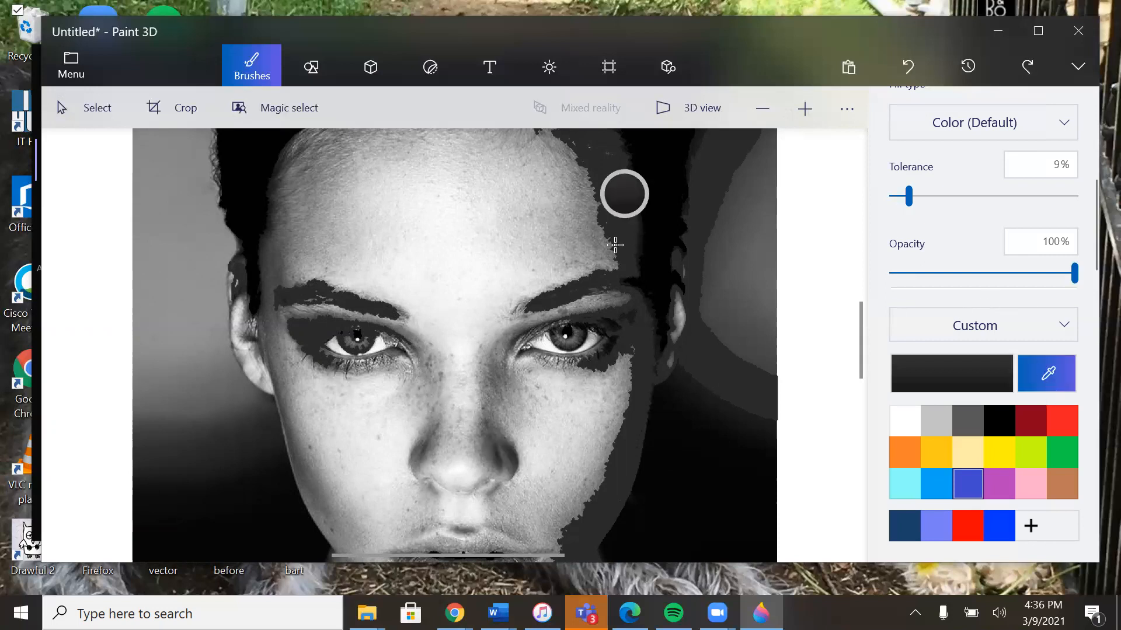
pyautogui.click(589, 247)
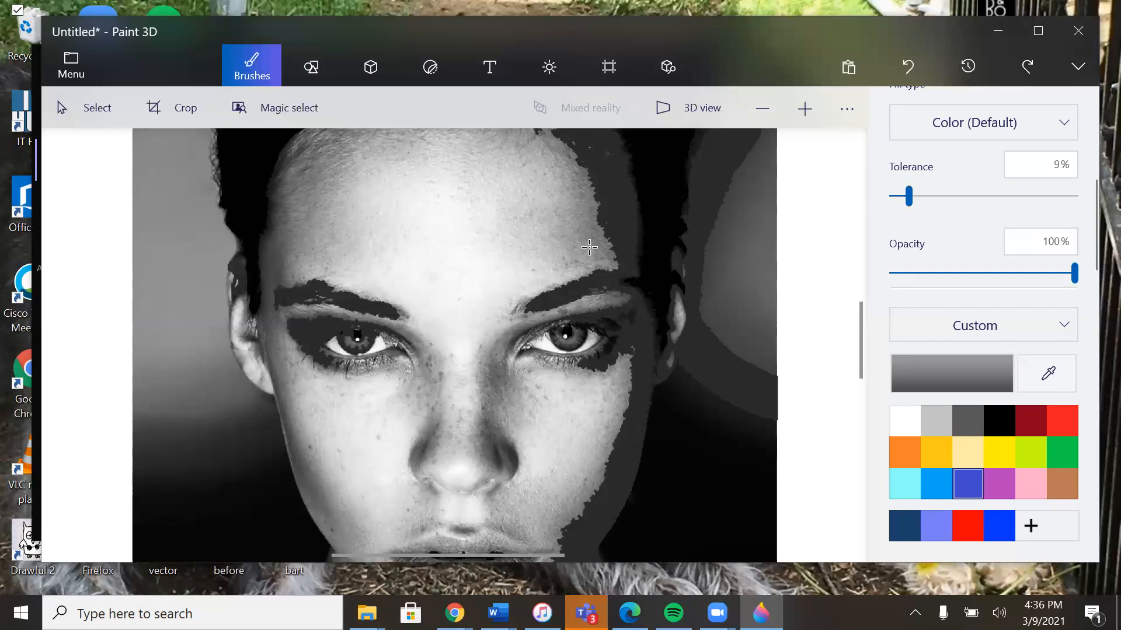
pyautogui.click(590, 247)
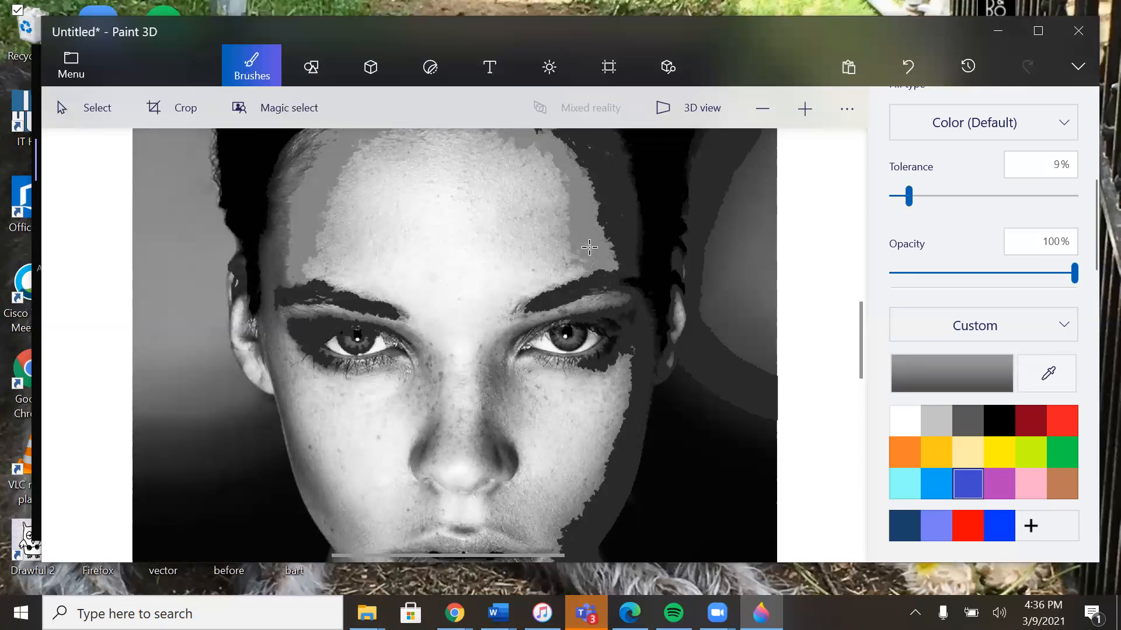
pyautogui.click(576, 266)
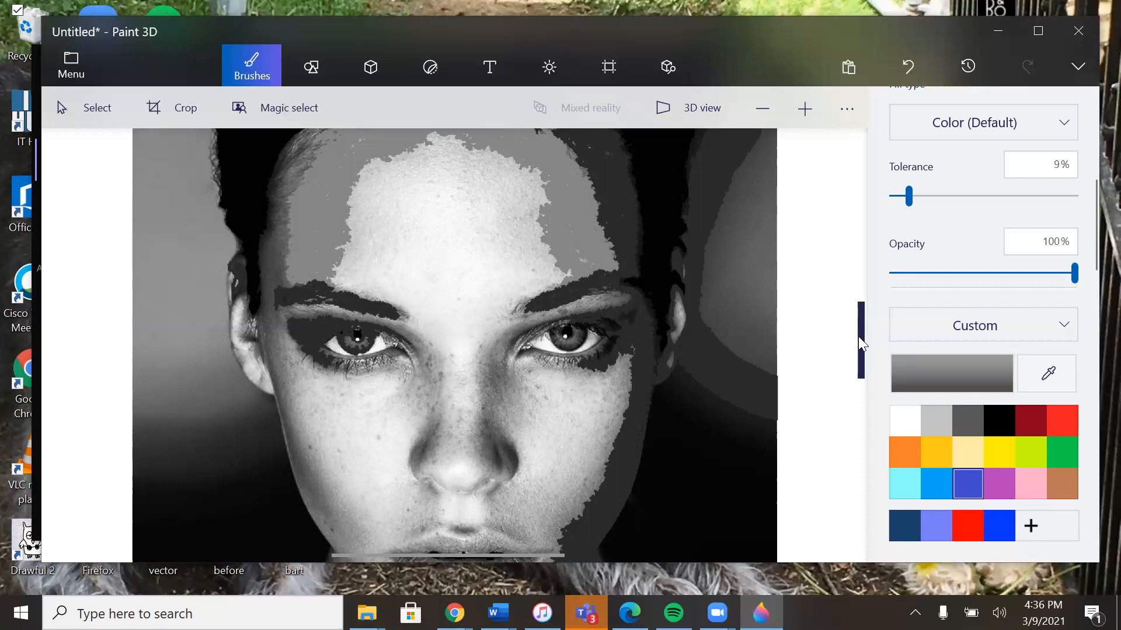
# Step: Fill the area beneath the right eyebrow with medium gray, undoing the spilled fill on the left temple
pyautogui.moveTo(858, 337); pyautogui.dragTo(858, 315)
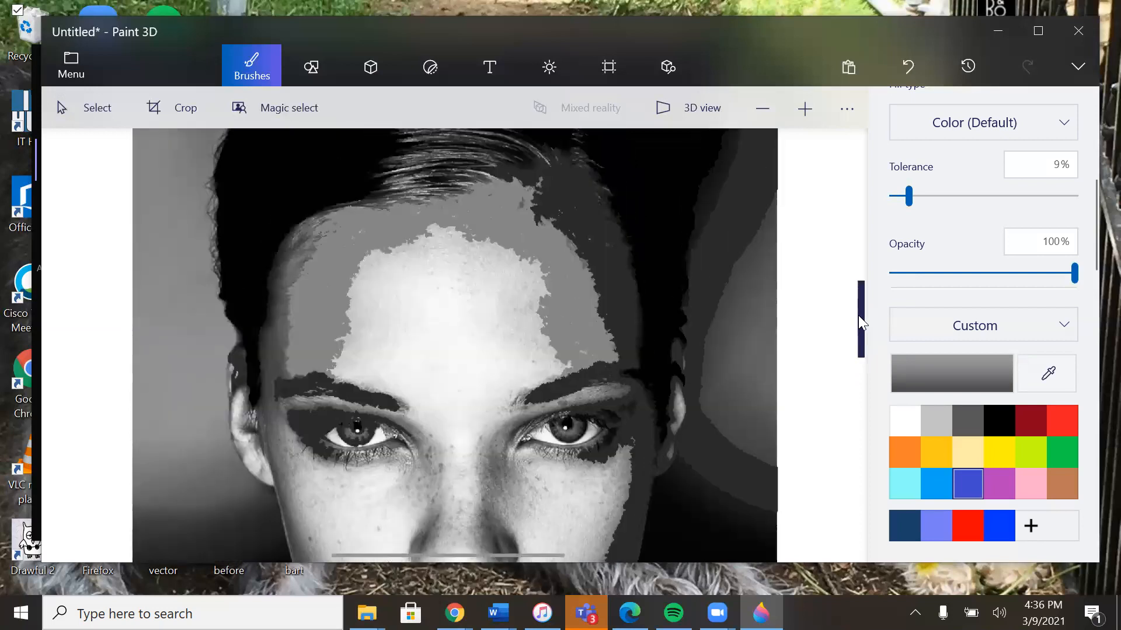
pyautogui.click(280, 296)
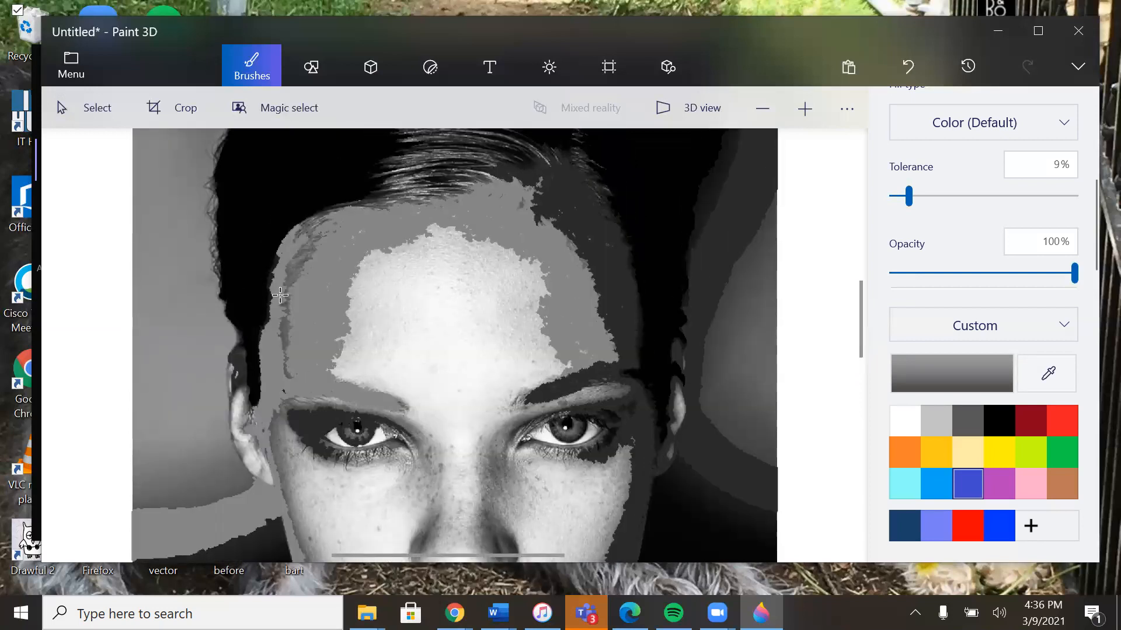
pyautogui.hotkey('ctrl', 'z')
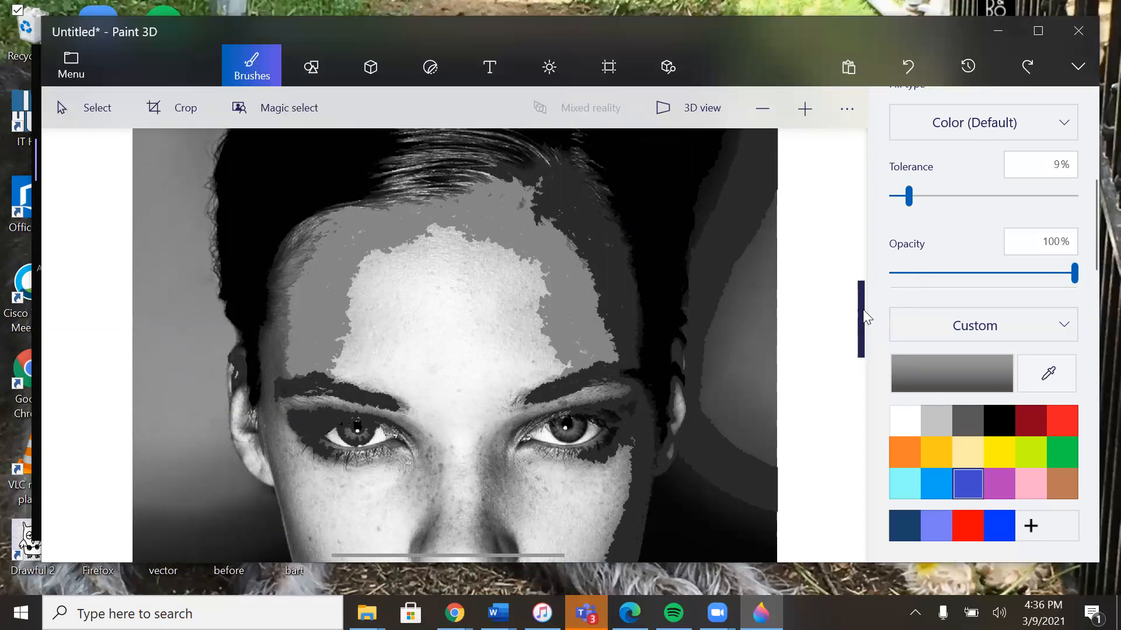
pyautogui.moveTo(863, 309); pyautogui.dragTo(861, 329)
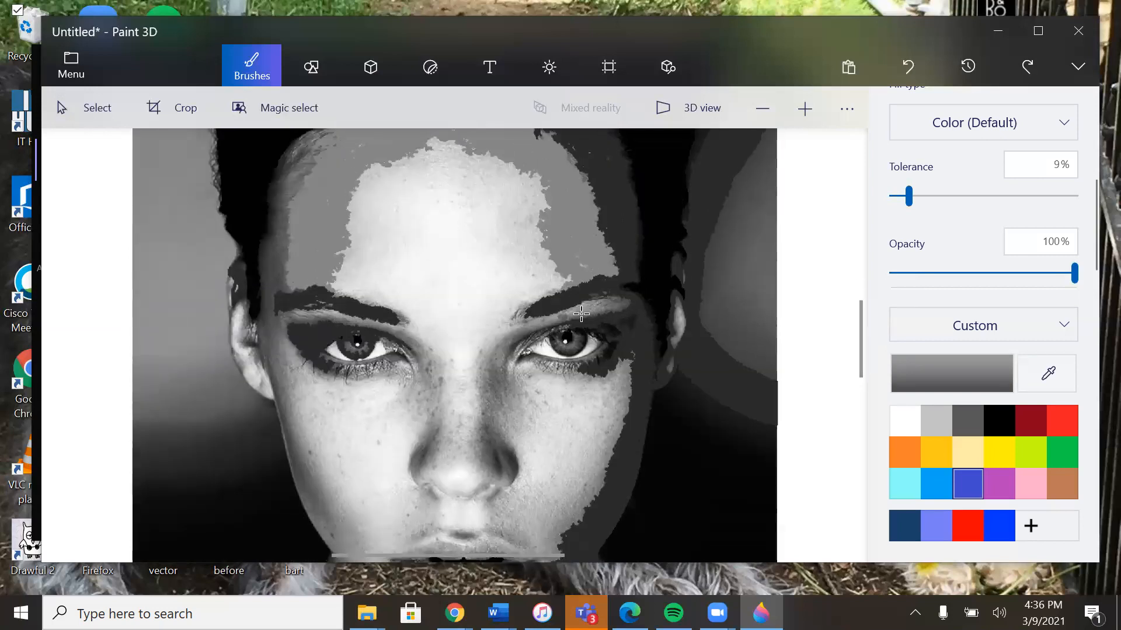
pyautogui.click(616, 303)
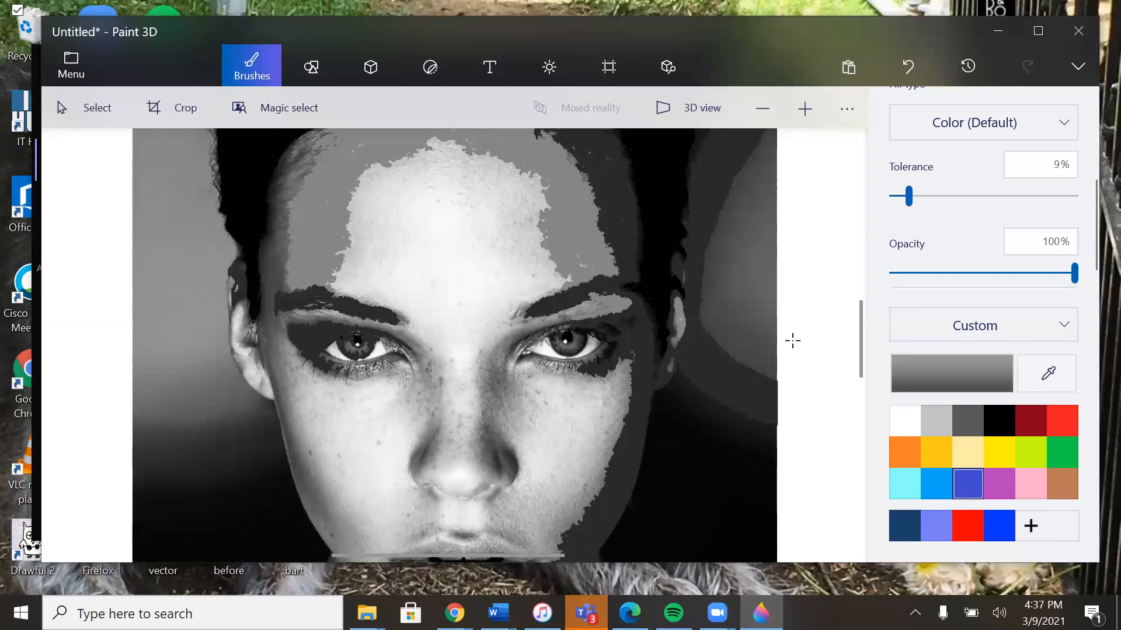
# Step: Sample a darker gray from the left temple and fill the shadow along the left edge of the face and hairline
pyautogui.click(1035, 382)
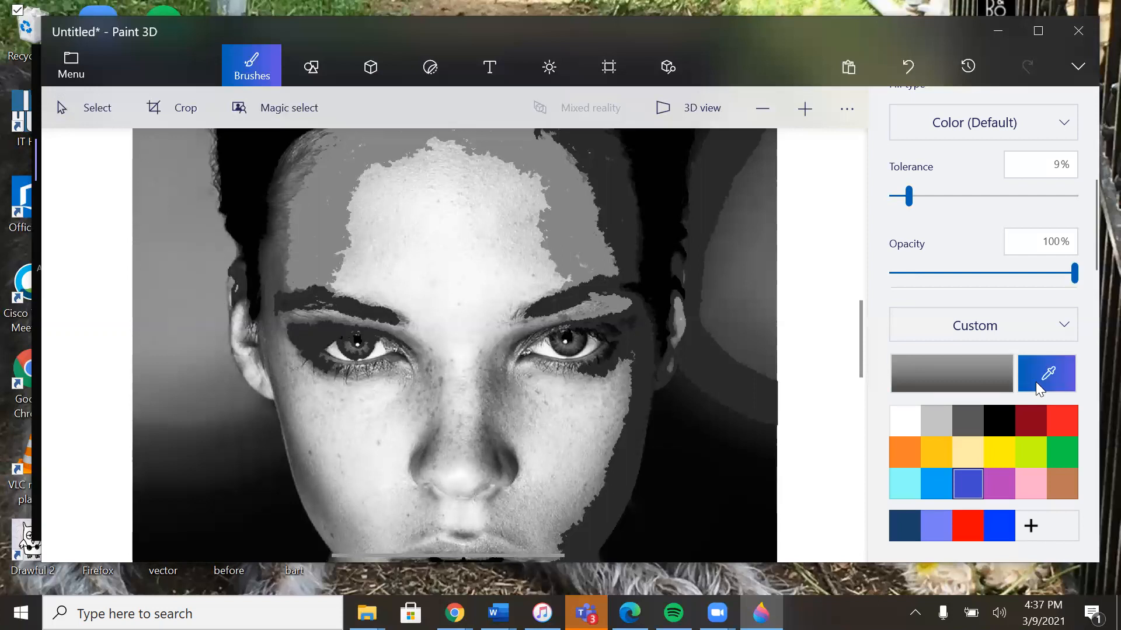
pyautogui.click(279, 270)
pyautogui.click(279, 270)
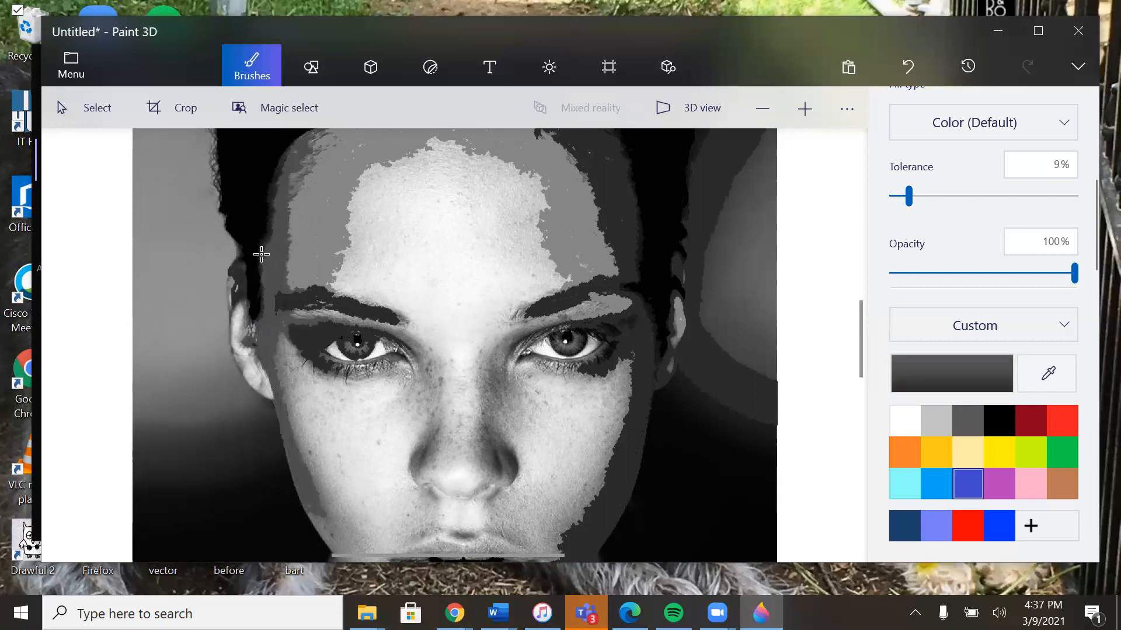
pyautogui.click(262, 254)
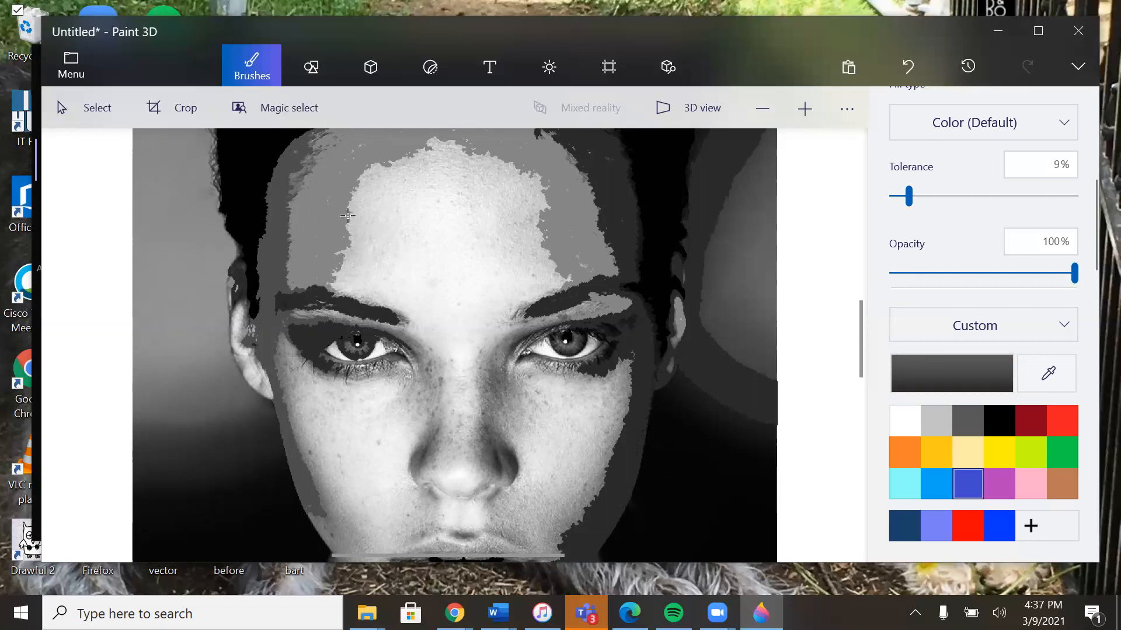
# Step: Sample the medium gray from the left side of the forehead and fill the area beneath the left eyebrow
pyautogui.click(1056, 384)
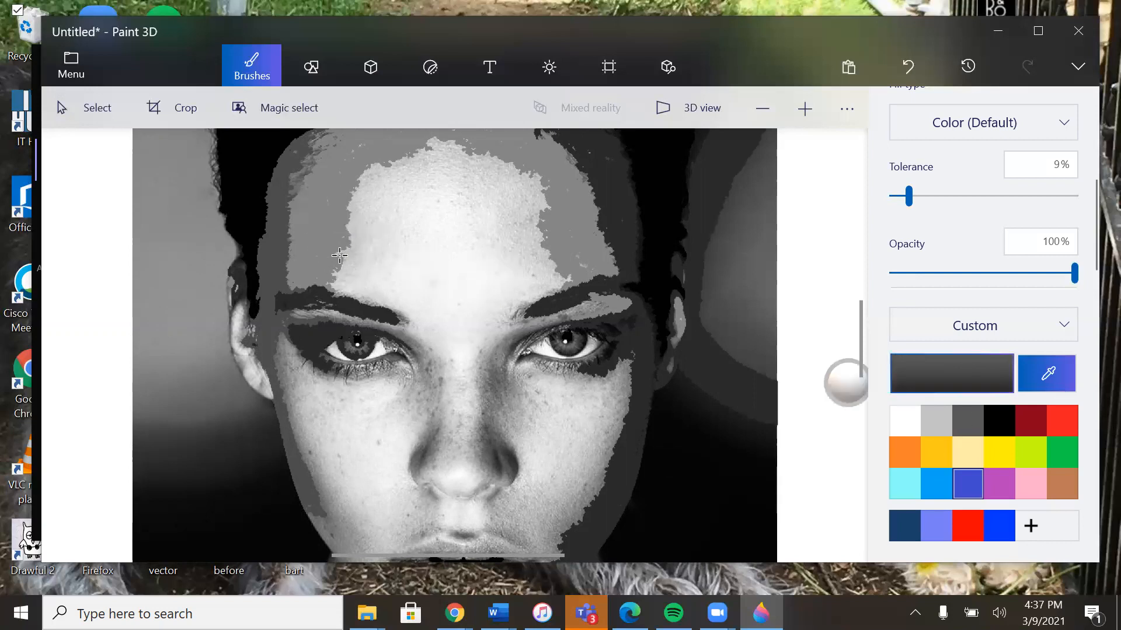
pyautogui.click(307, 257)
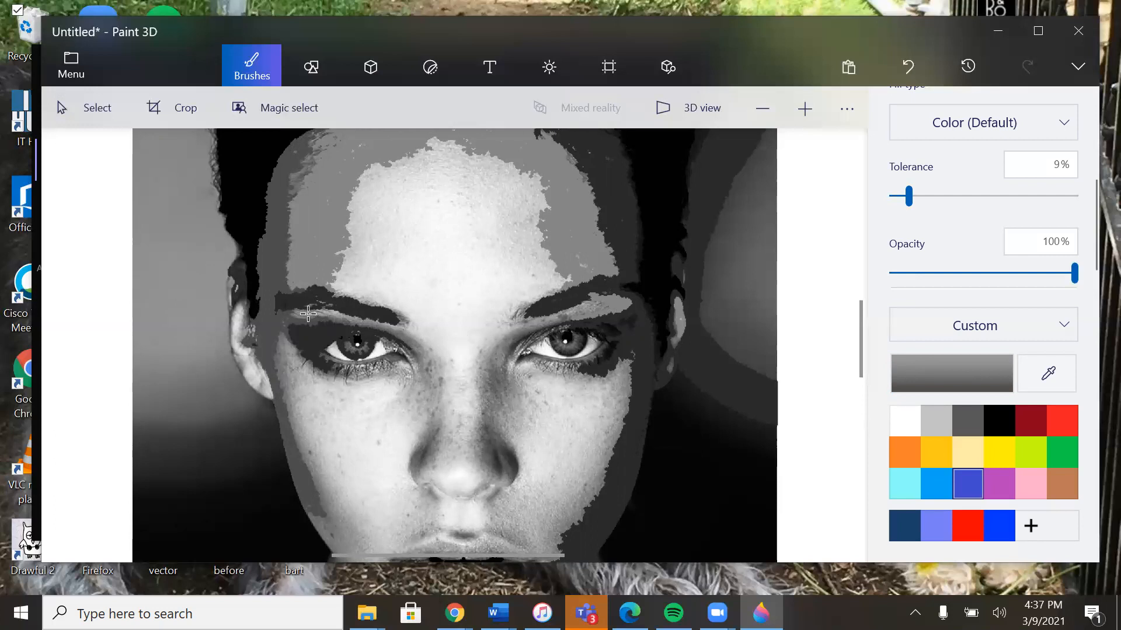
pyautogui.click(326, 314)
# Step: Sample the near-white highlight from the forehead's center and fill the bright areas of the forehead, nose and left cheek
pyautogui.click(1050, 386)
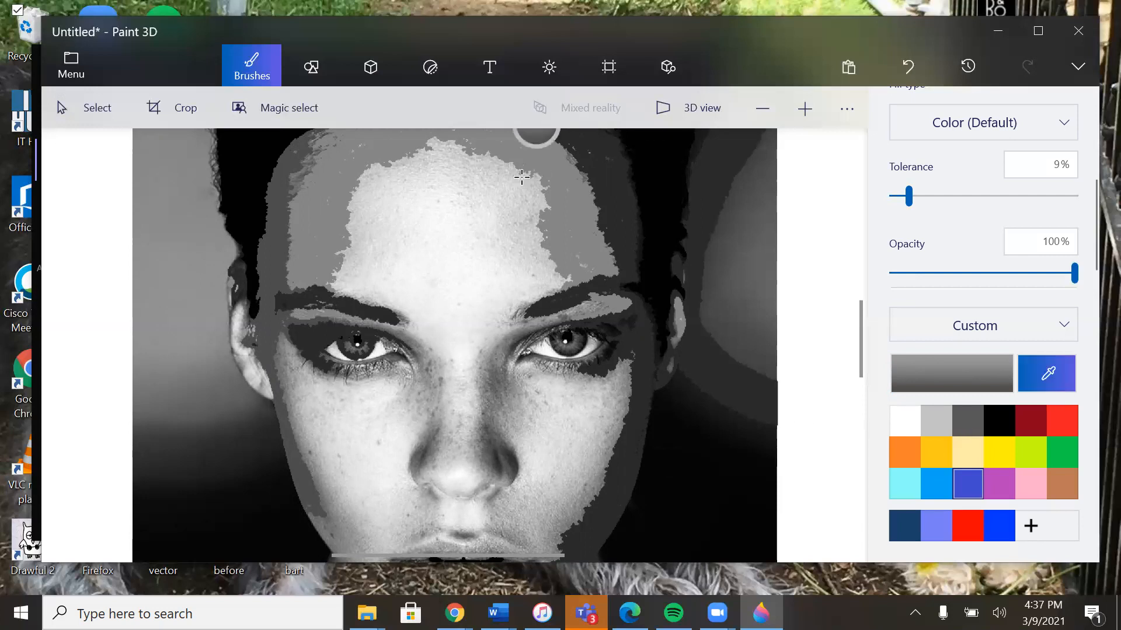
pyautogui.click(453, 236)
pyautogui.click(453, 236)
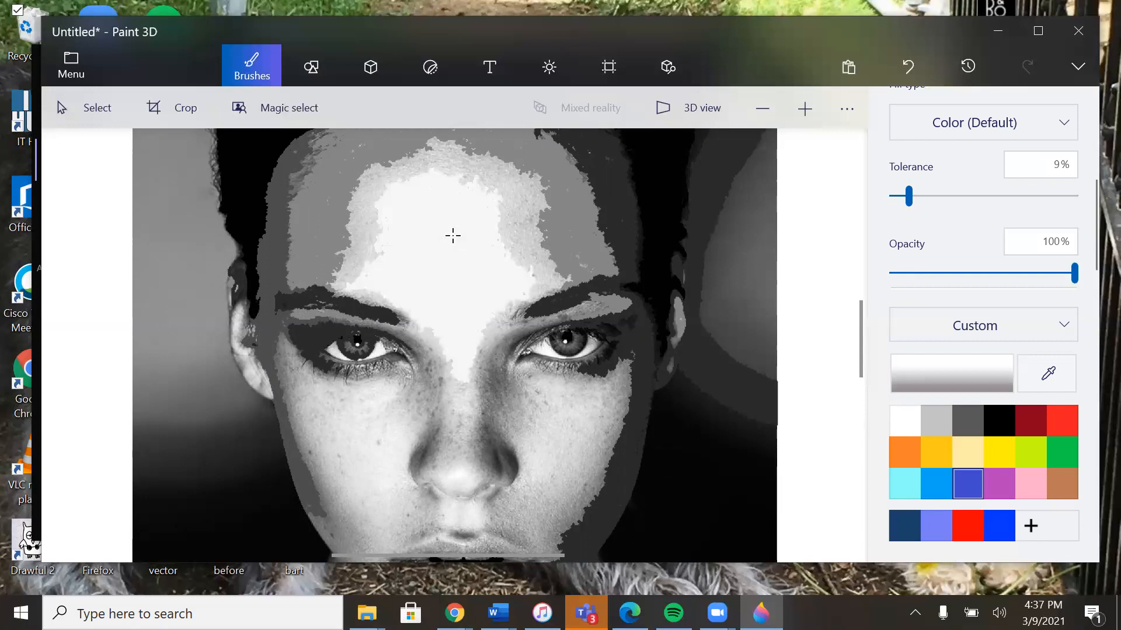
pyautogui.click(363, 221)
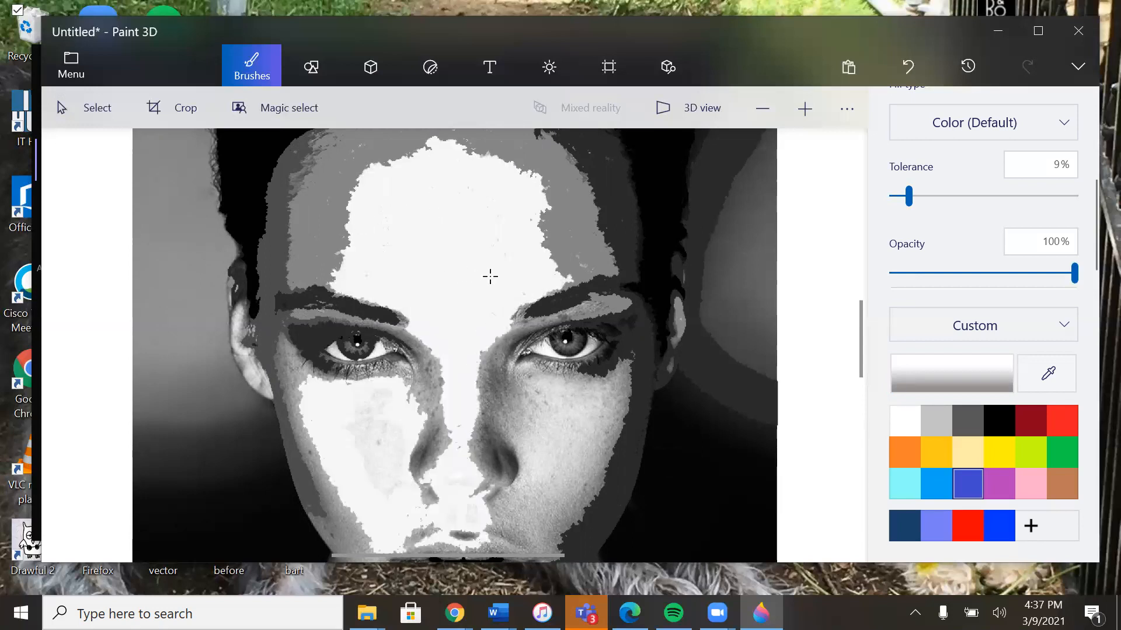
# Step: Resample medium gray from the right side of the forehead and fill both sides of the nose and the outer cheeks
pyautogui.click(1048, 373)
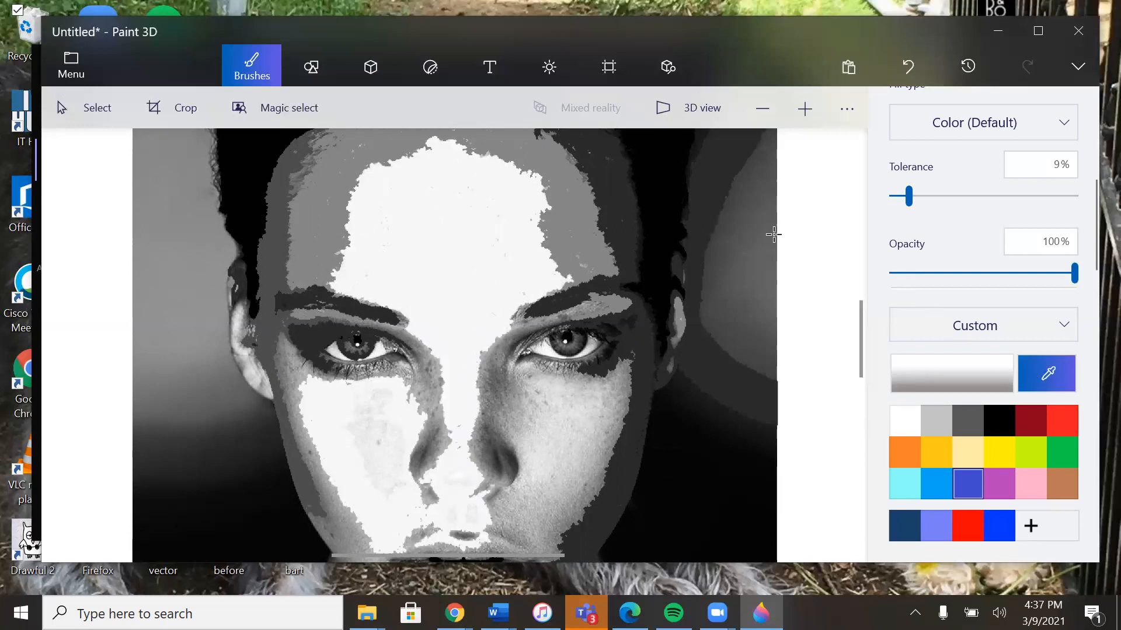
pyautogui.click(572, 263)
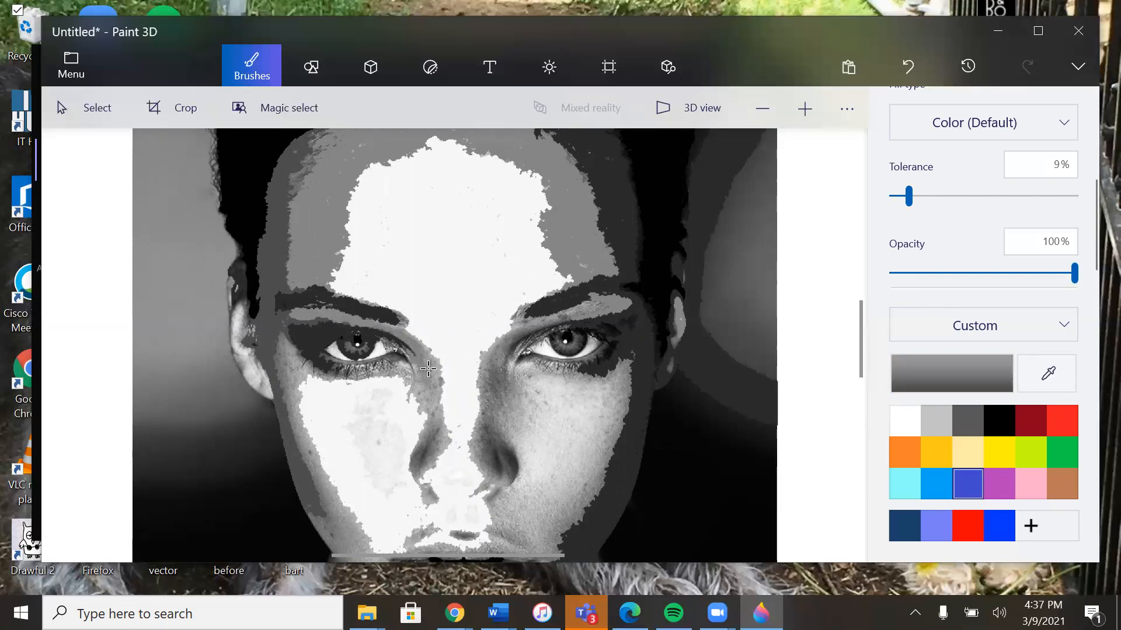
pyautogui.click(436, 389)
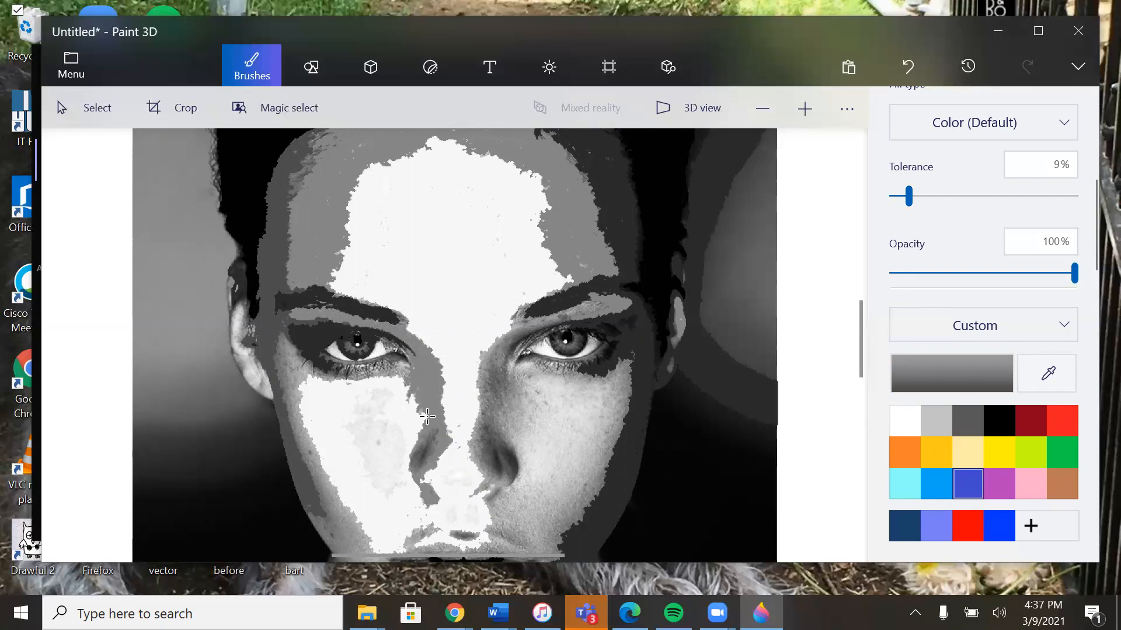
pyautogui.click(483, 389)
pyautogui.click(482, 355)
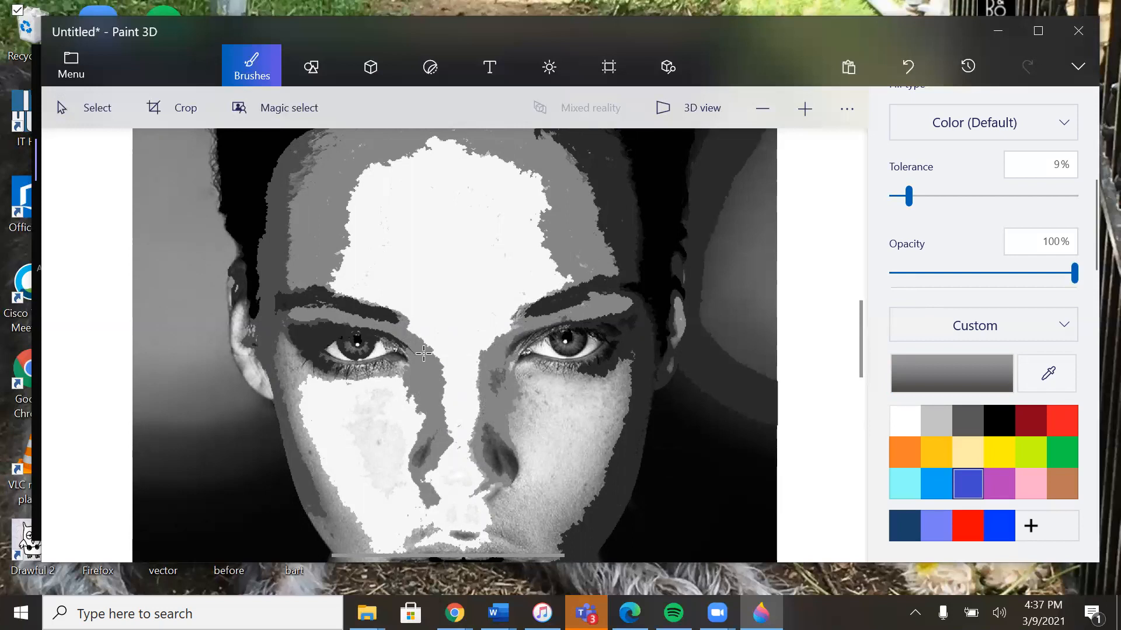
pyautogui.click(293, 384)
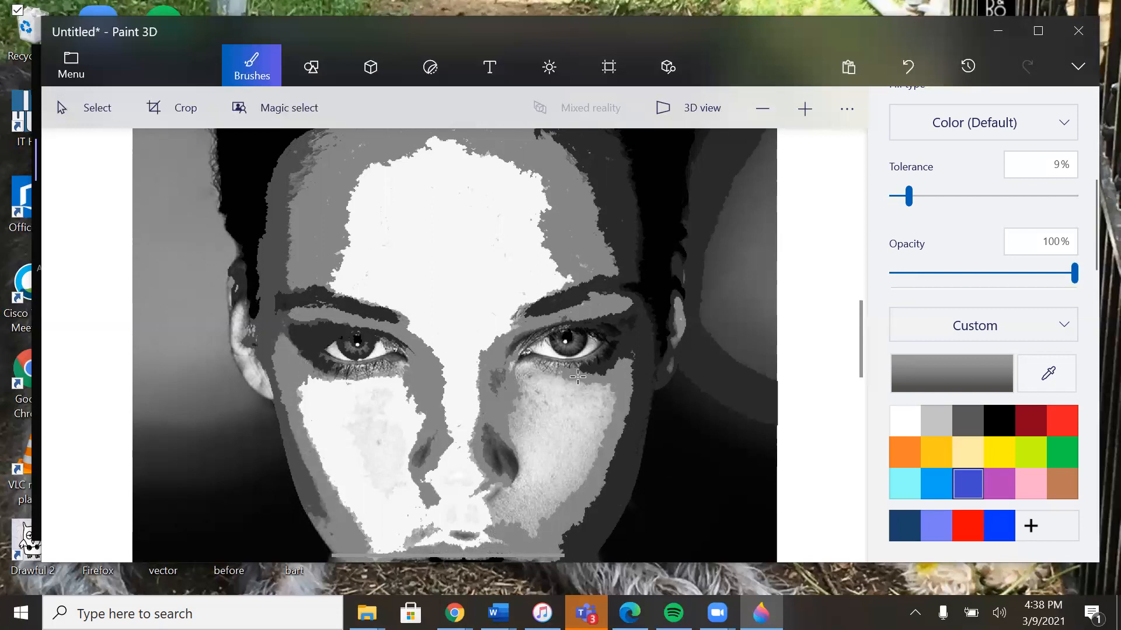
# Step: Sample near-white from the left cheek and fill the right cheek, the under-eye area and the outer cheeks
pyautogui.click(340, 427)
pyautogui.click(541, 431)
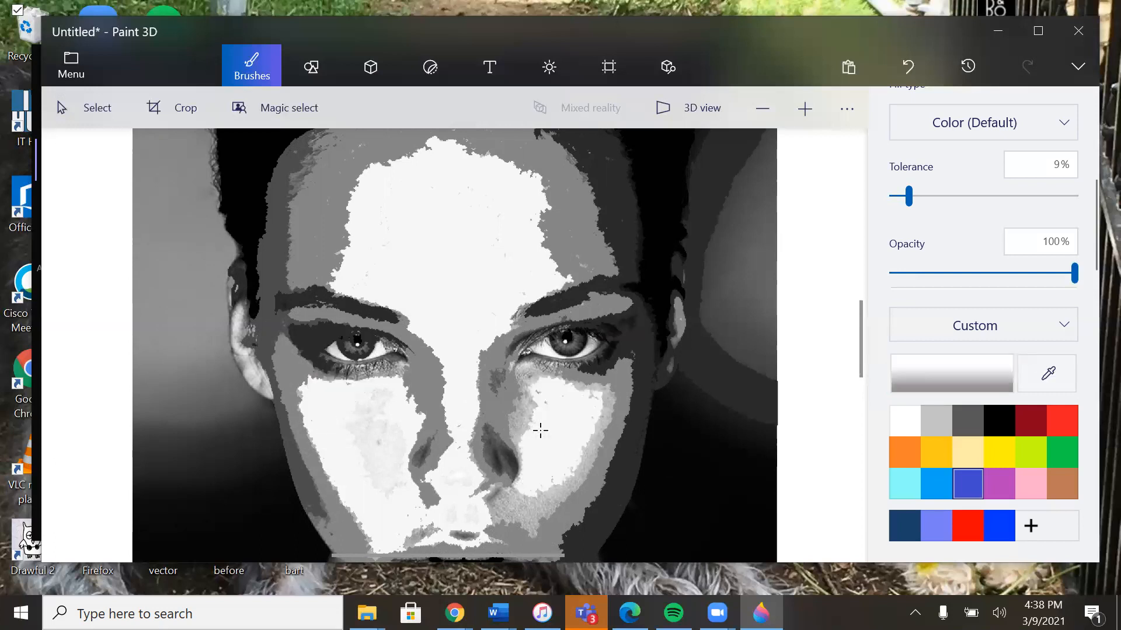
pyautogui.click(528, 420)
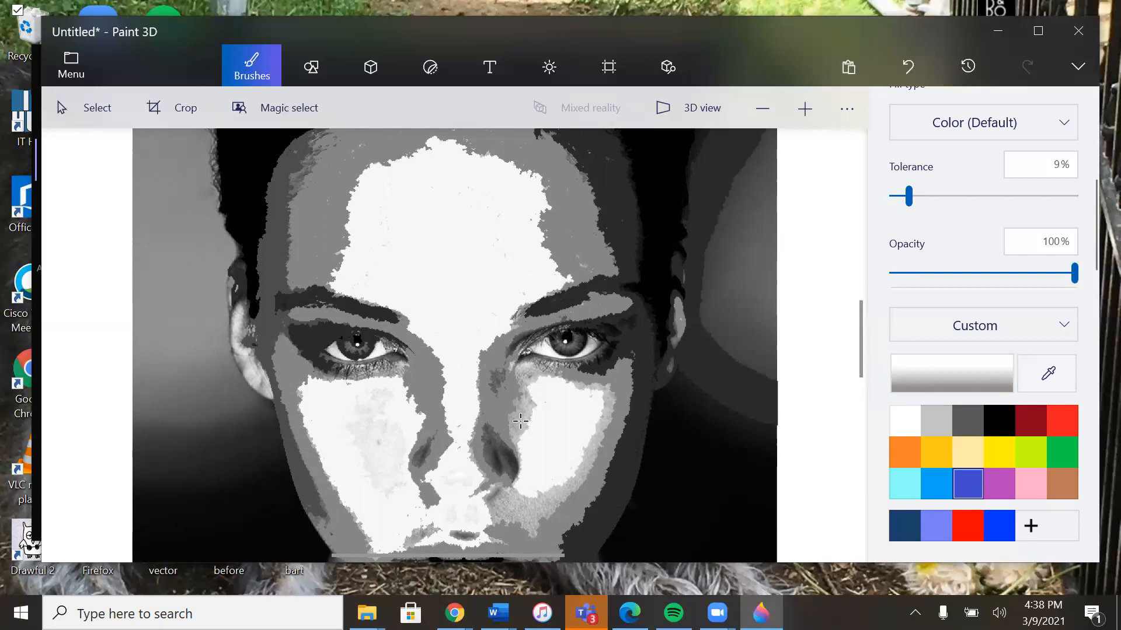
pyautogui.click(520, 420)
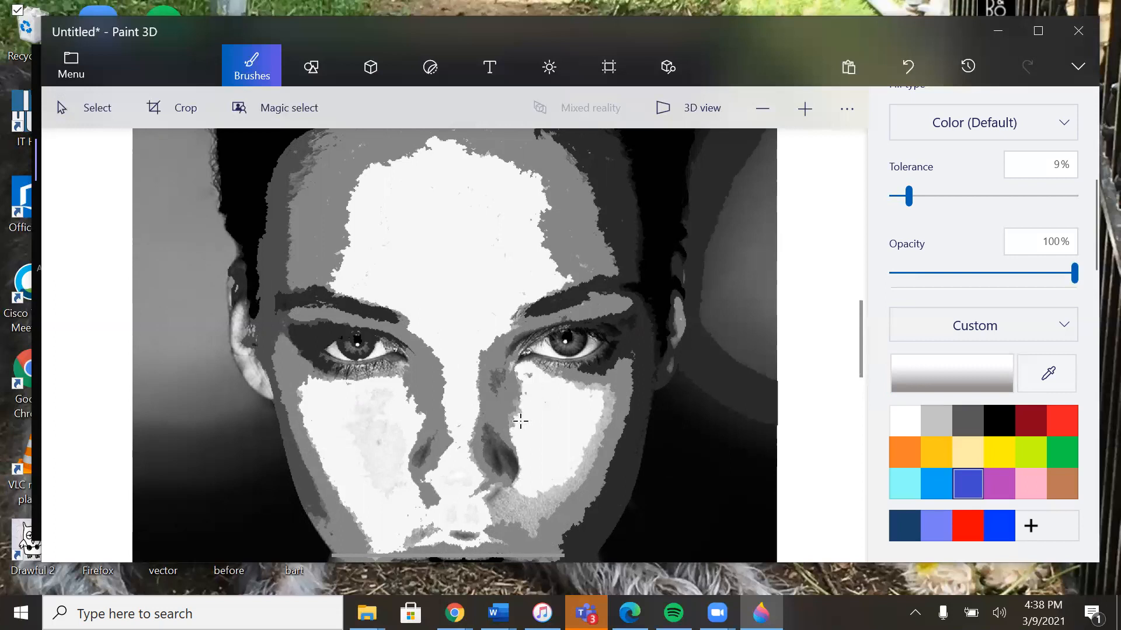
pyautogui.click(559, 373)
pyautogui.click(609, 397)
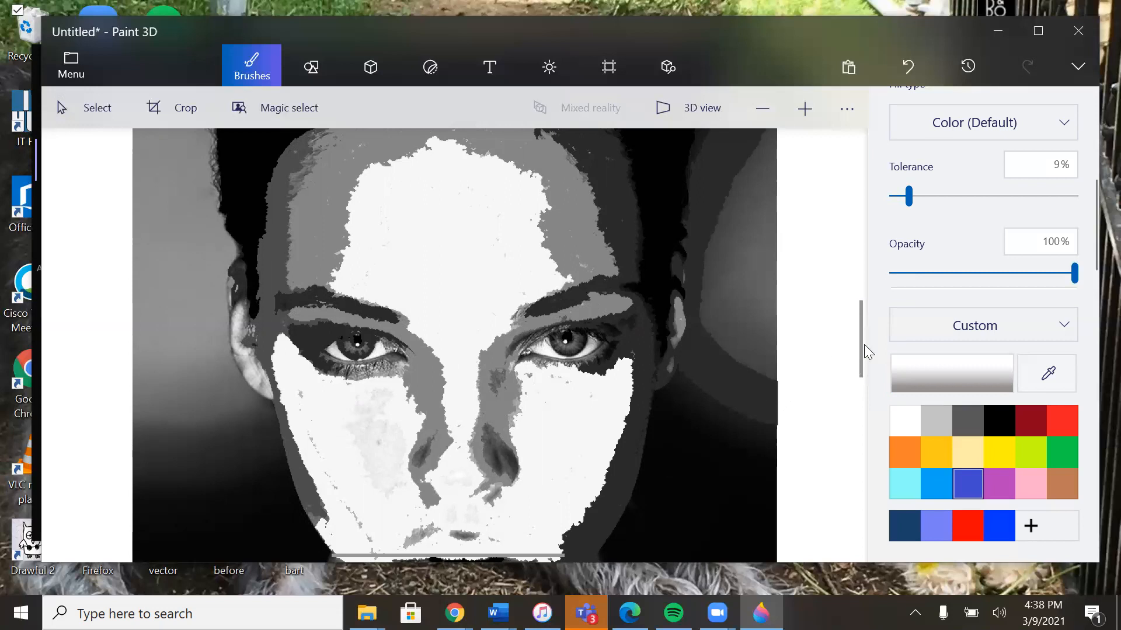
# Step: Start a new blank project without saving the portrait, and bring up the list of recovered and saved projects
pyautogui.moveTo(861, 348)
pyautogui.mouseDown()
pyautogui.moveTo(865, 407)
pyautogui.moveTo(861, 346)
pyautogui.mouseUp()
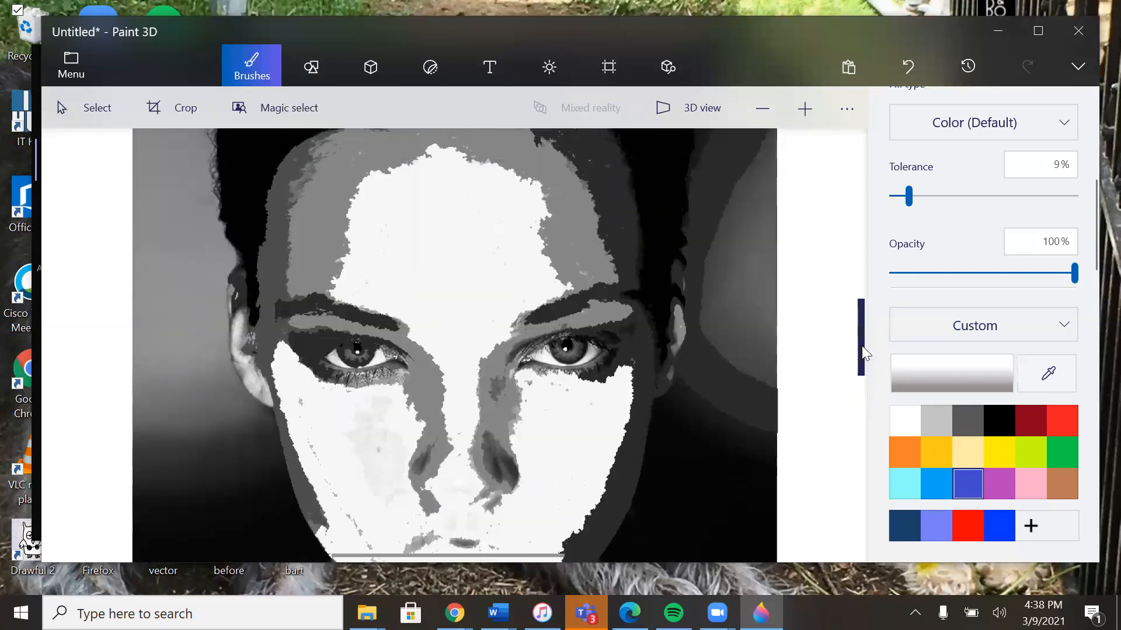
pyautogui.click(754, 107)
pyautogui.click(754, 107)
pyautogui.click(754, 108)
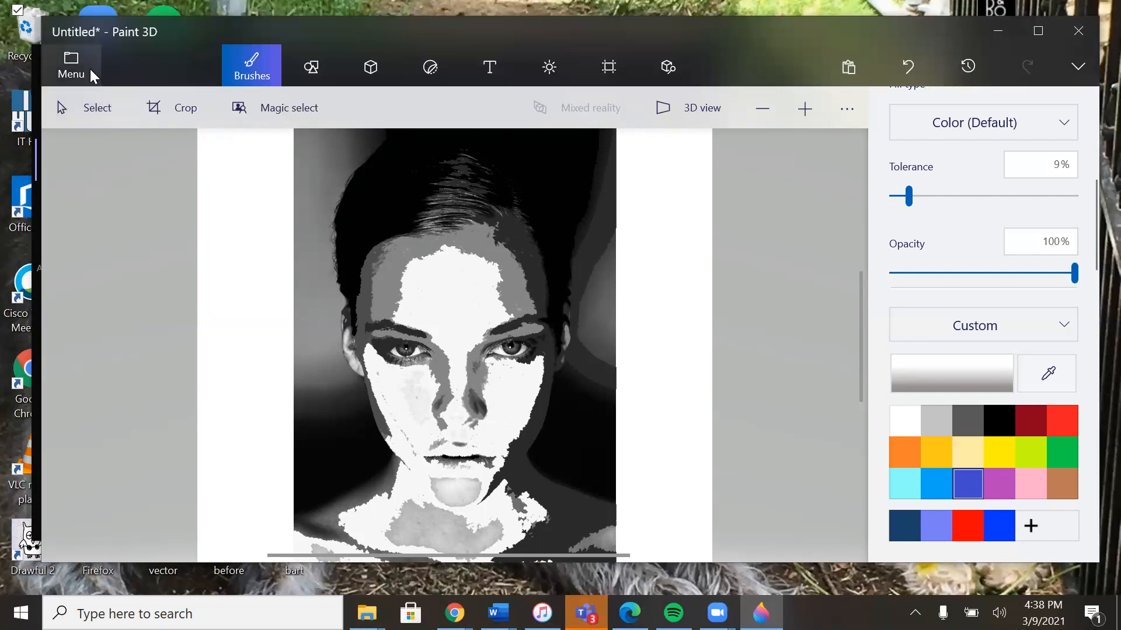
pyautogui.click(71, 73)
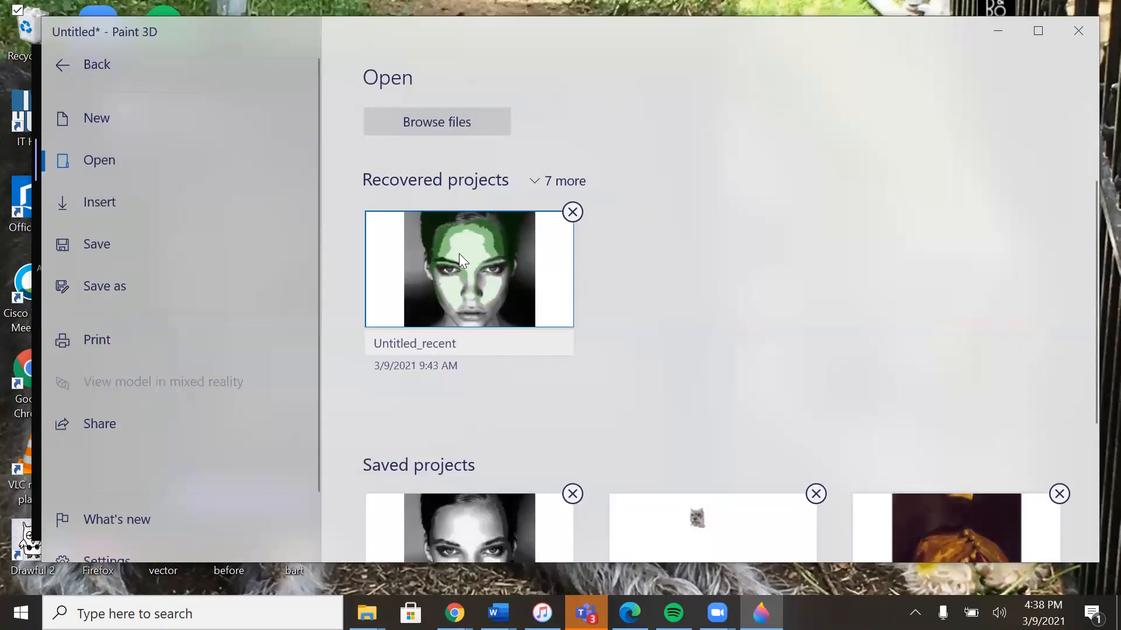
pyautogui.click(83, 113)
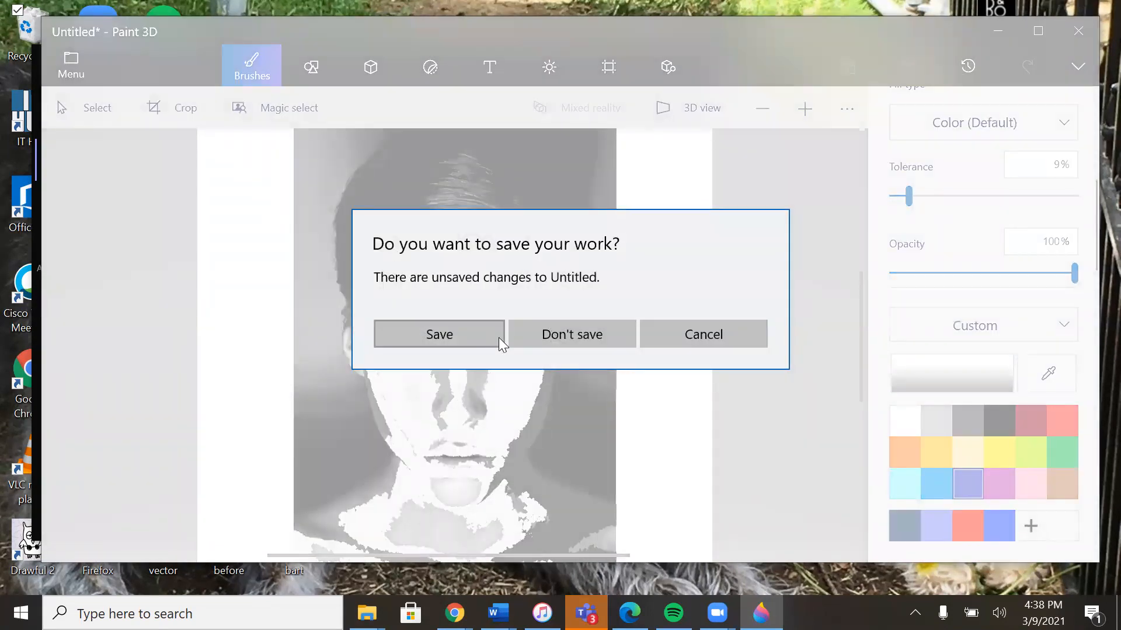
pyautogui.click(562, 342)
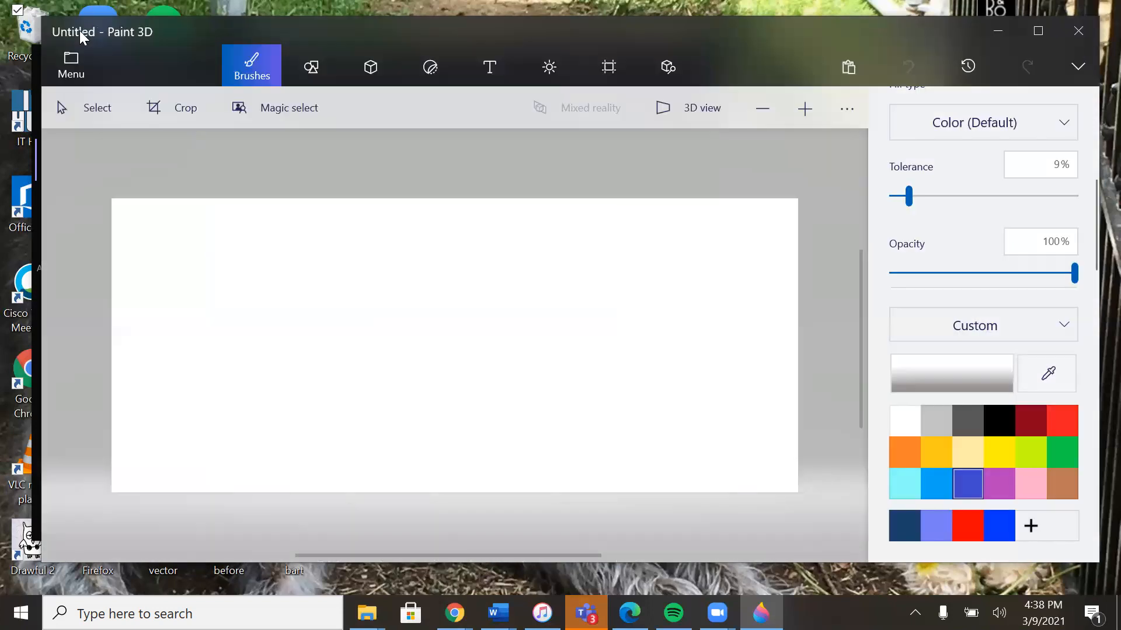
pyautogui.click(57, 64)
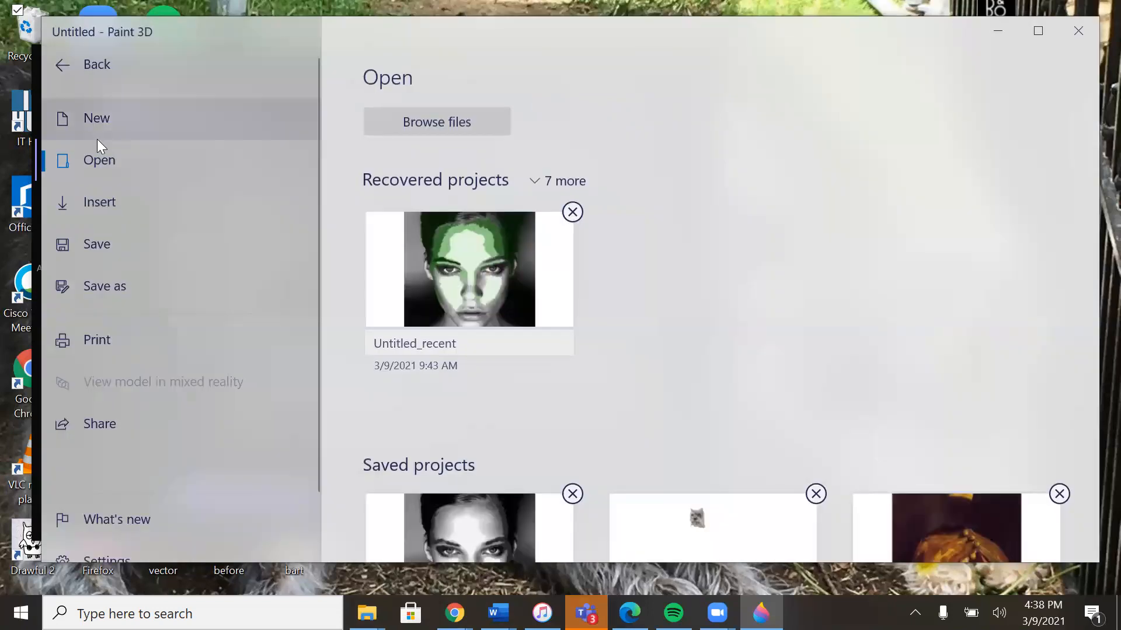
# Step: Insert the black-and-white portrait photo from the Desktop into the blank project and deselect it
pyautogui.click(93, 203)
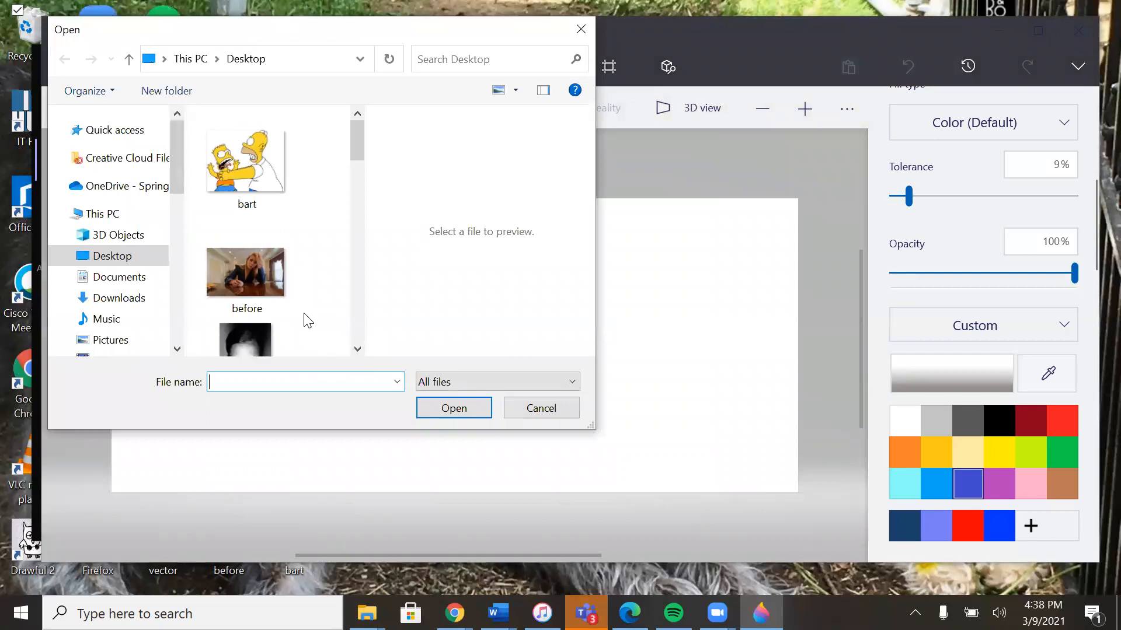
pyautogui.doubleClick(259, 300)
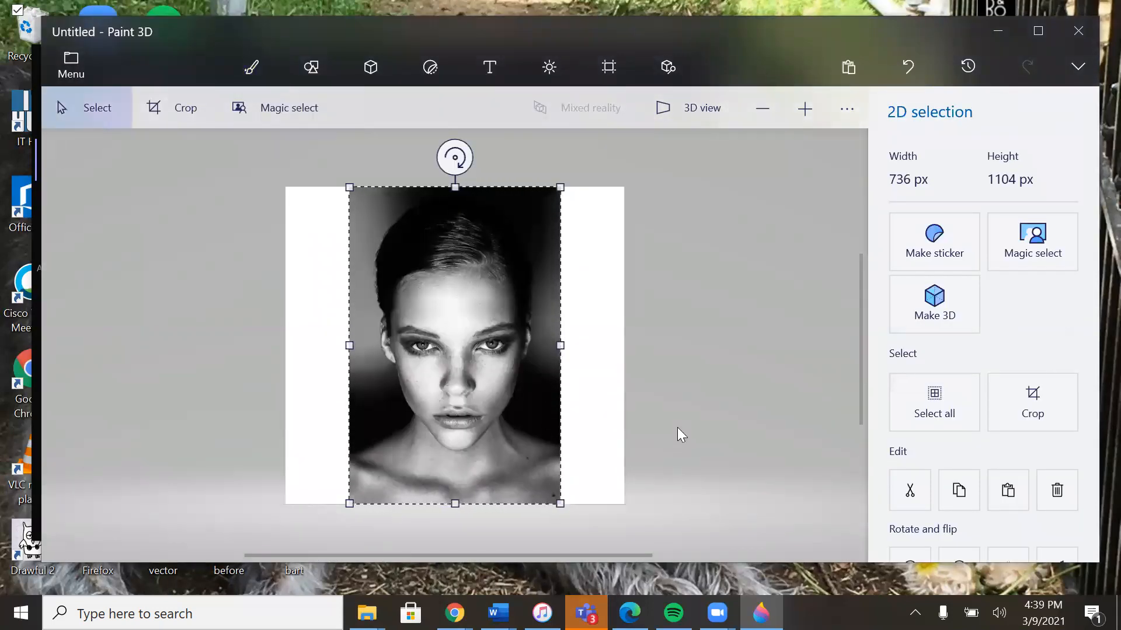
pyautogui.click(677, 428)
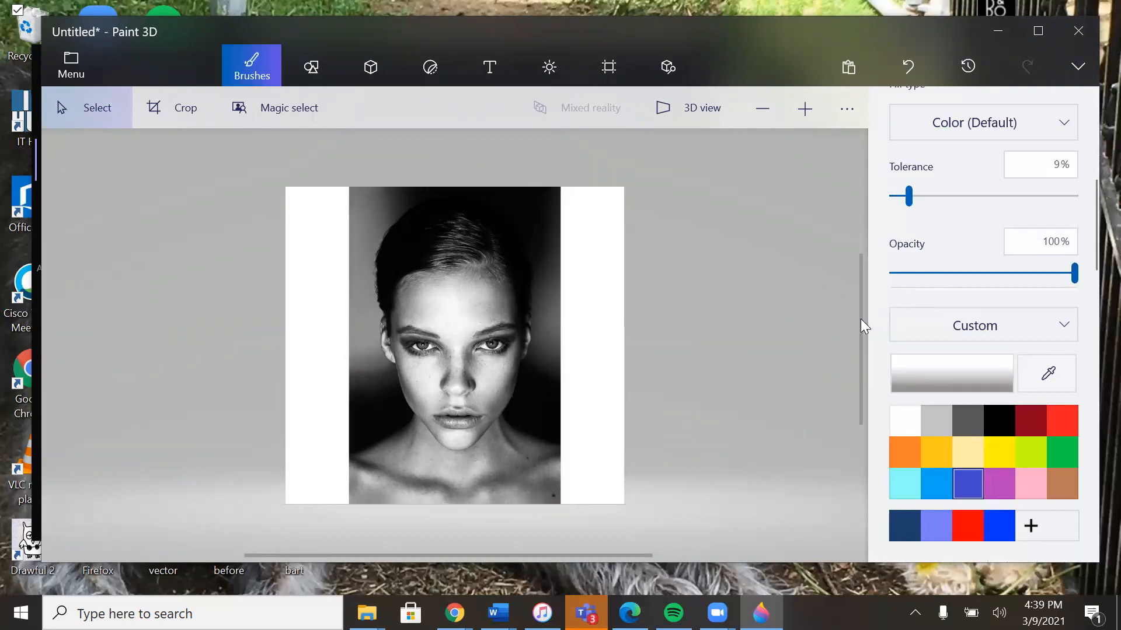
pyautogui.moveTo(861, 321); pyautogui.dragTo(858, 348)
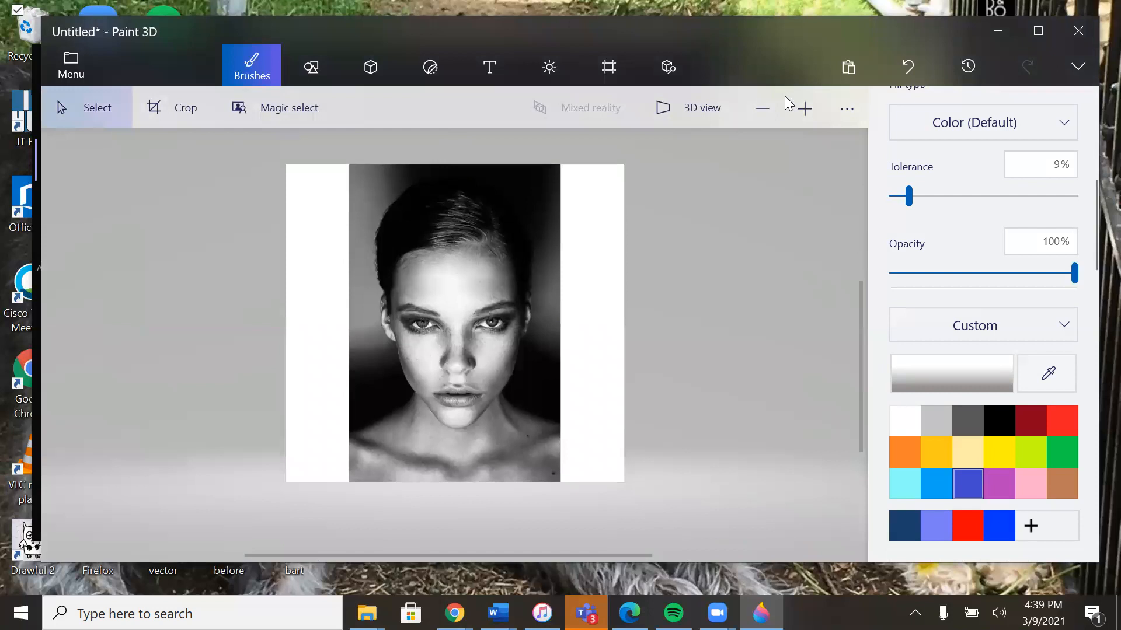
pyautogui.click(804, 110)
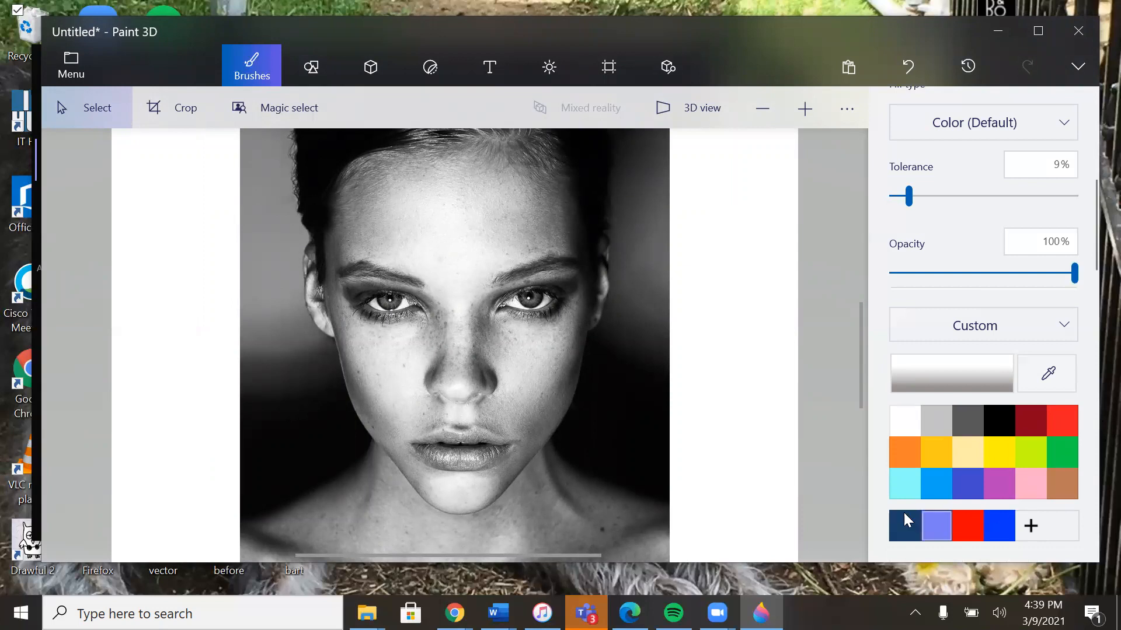
# Step: Starting from the turquoise swatch, mix a custom very pale blue with hex value e5ebfa as the current color
pyautogui.click(989, 512)
pyautogui.click(942, 486)
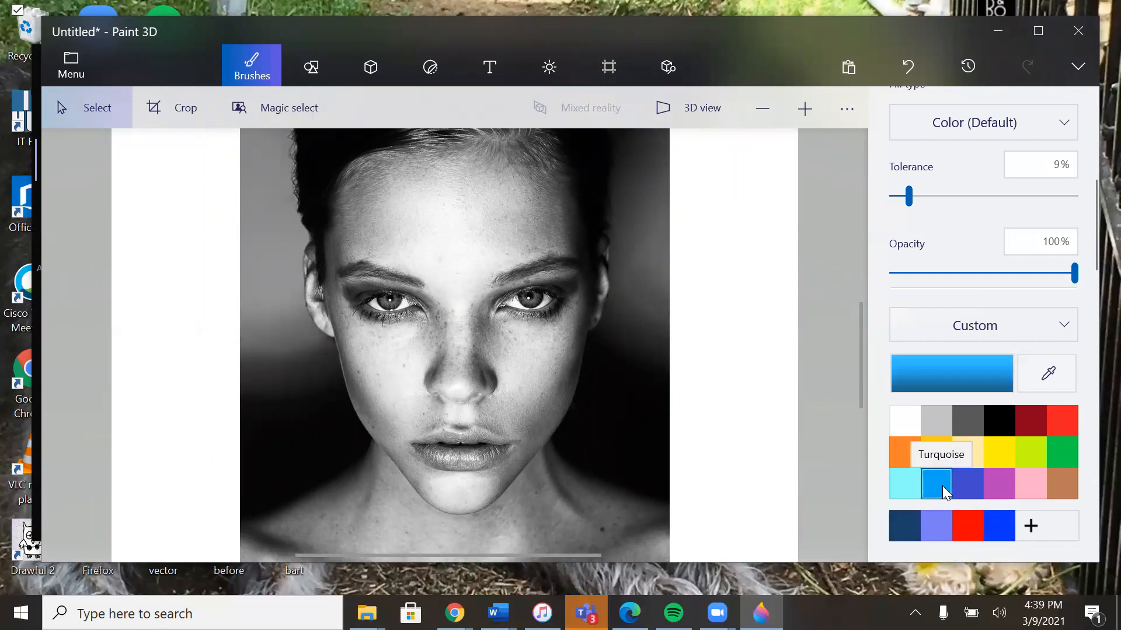
pyautogui.click(959, 368)
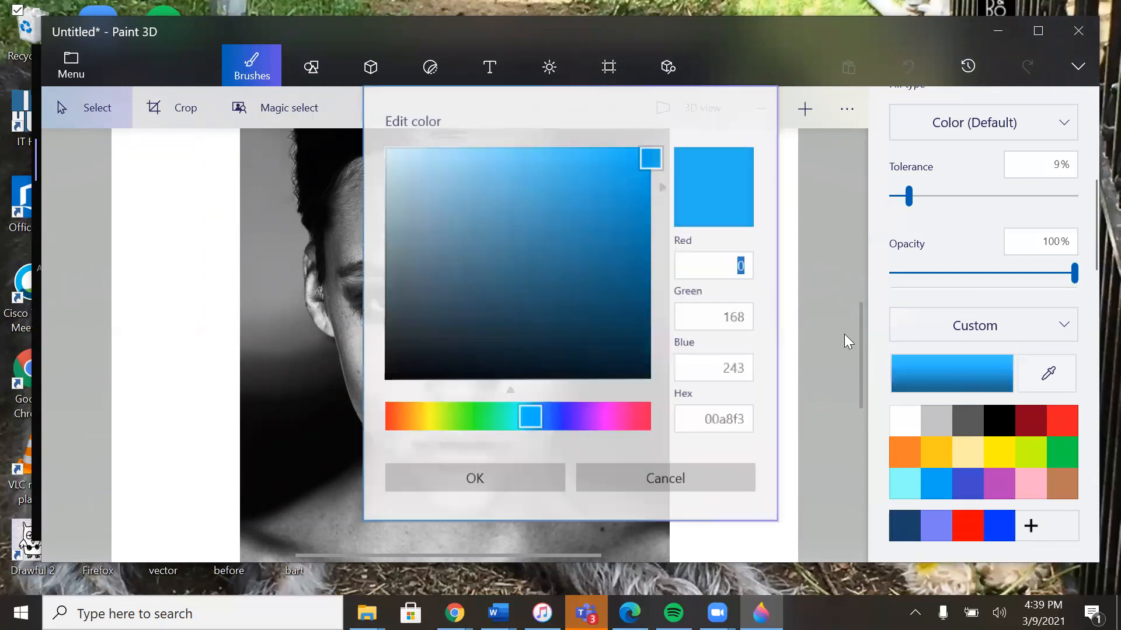
pyautogui.moveTo(650, 167); pyautogui.dragTo(644, 291)
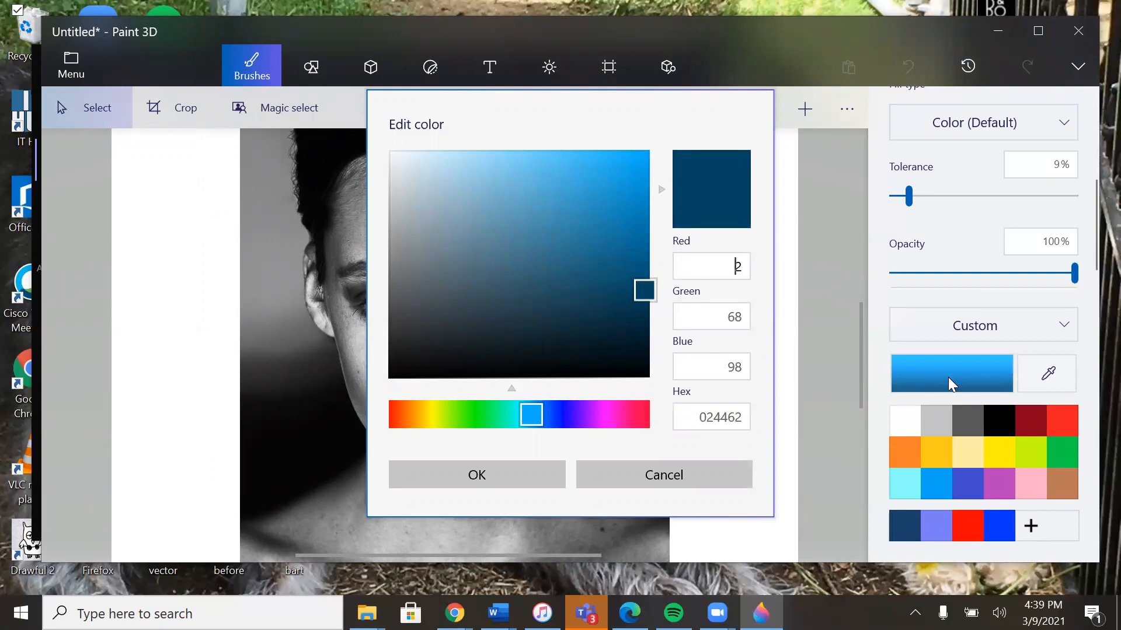
pyautogui.moveTo(536, 414); pyautogui.dragTo(467, 424)
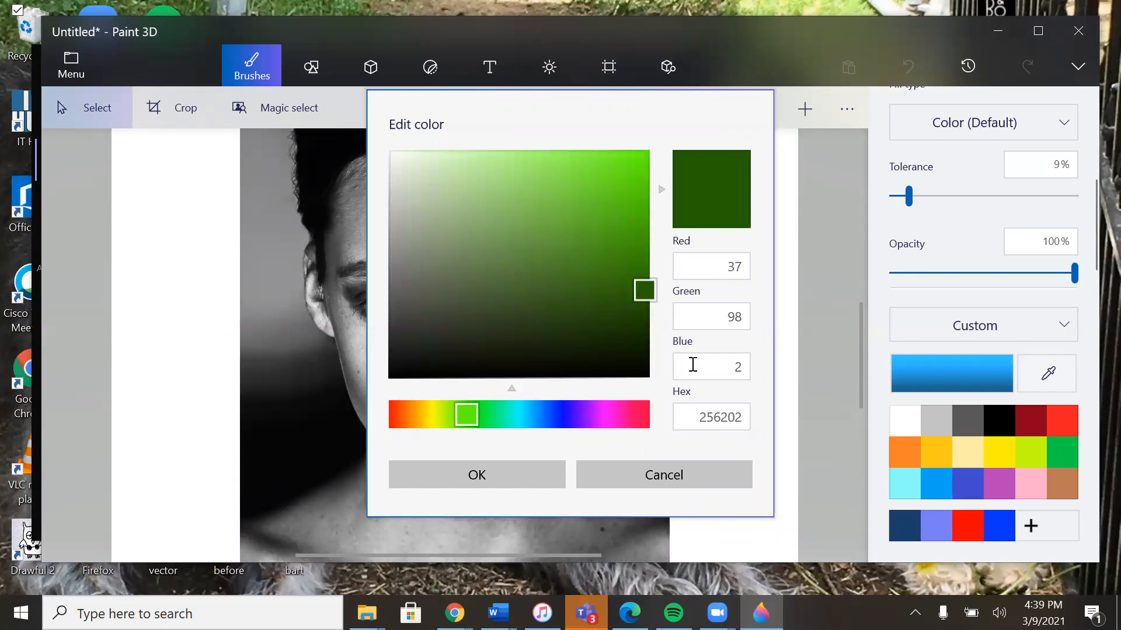
pyautogui.click(553, 412)
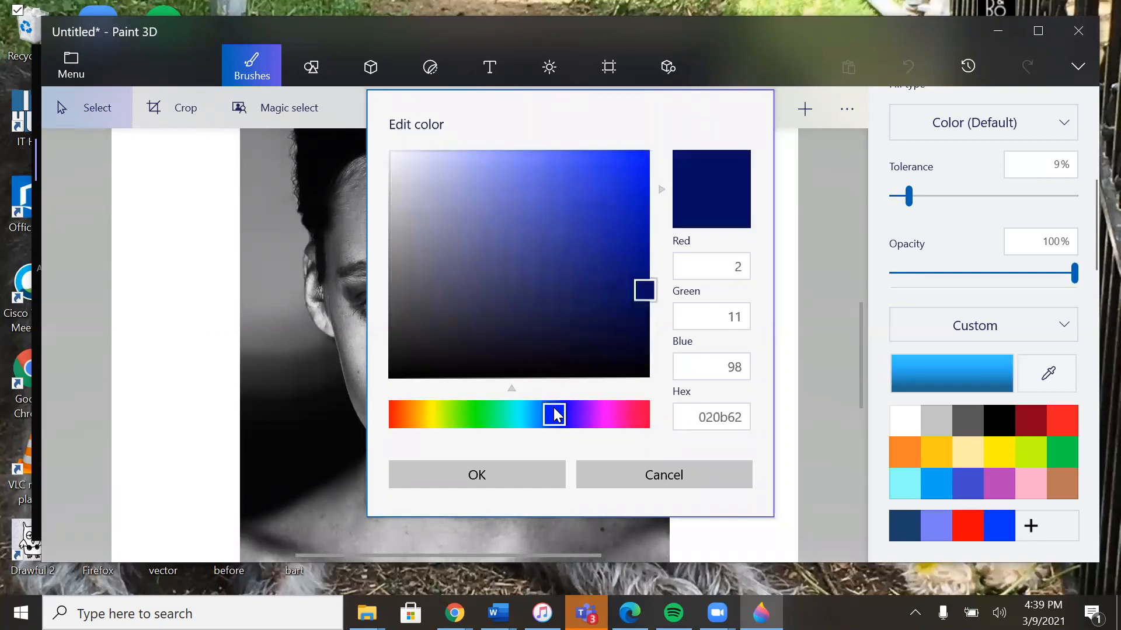
pyautogui.moveTo(553, 410); pyautogui.dragTo(545, 413)
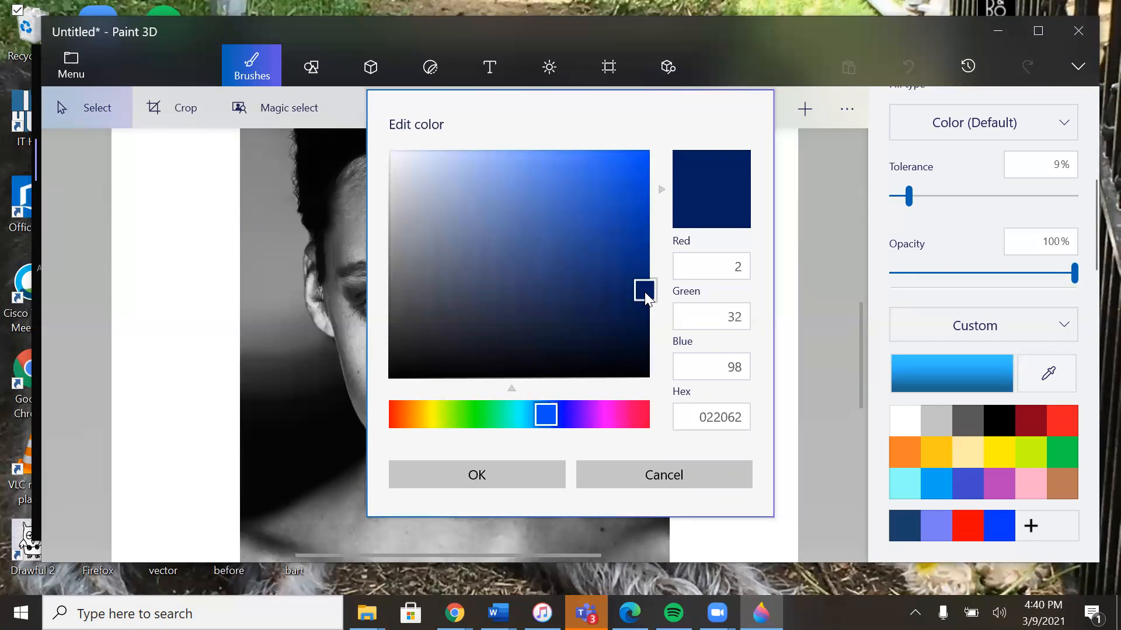
pyautogui.moveTo(645, 292); pyautogui.dragTo(417, 159)
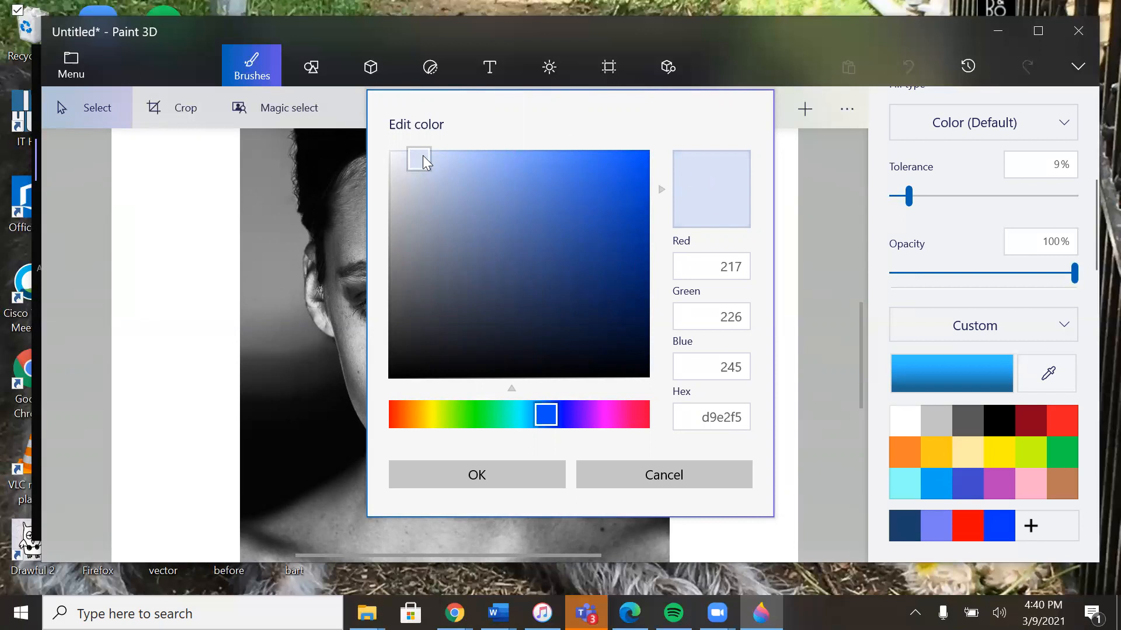
pyautogui.moveTo(422, 155); pyautogui.dragTo(410, 156)
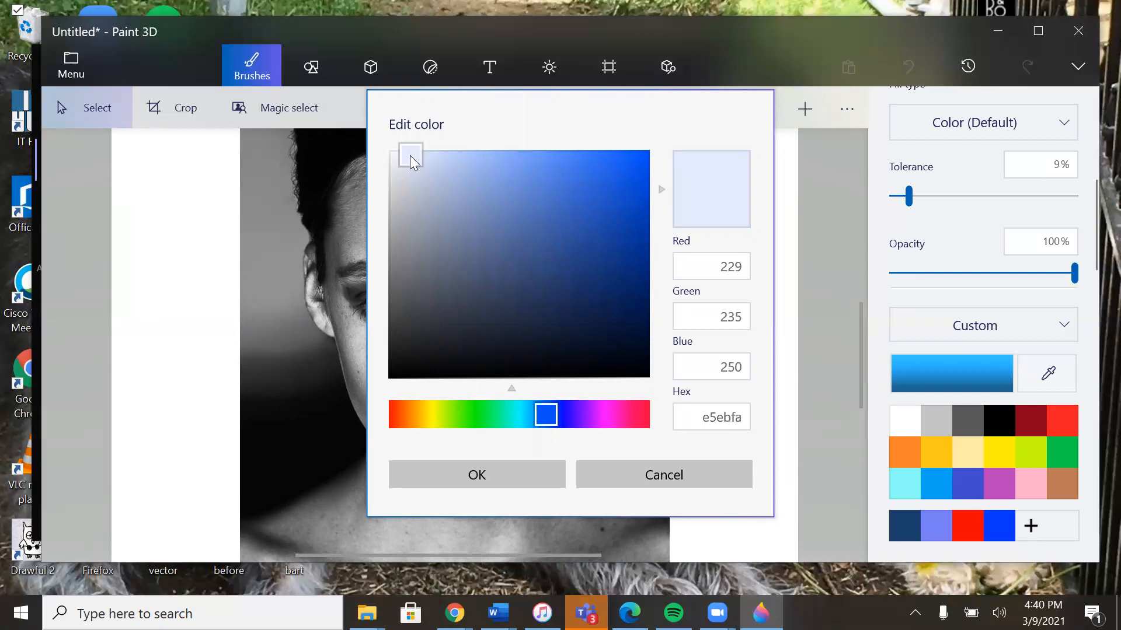
pyautogui.click(477, 484)
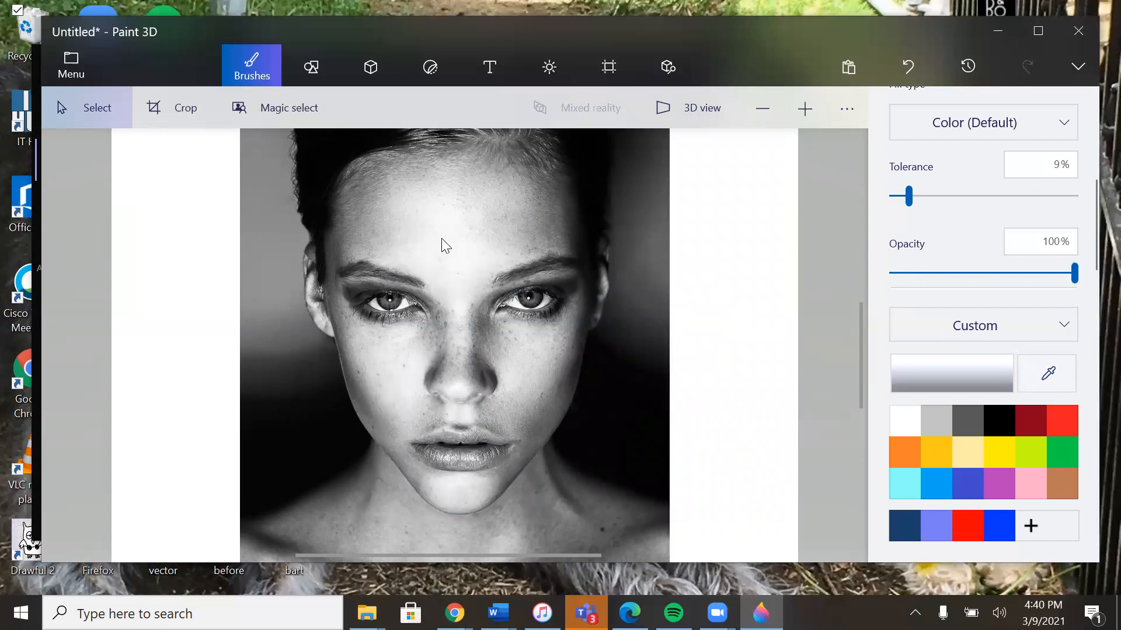
# Step: Use the Fill tool at 9% tolerance to flood the forehead's bright center and both cheek highlights with the pale blue
pyautogui.scroll(2, 1065, 210)
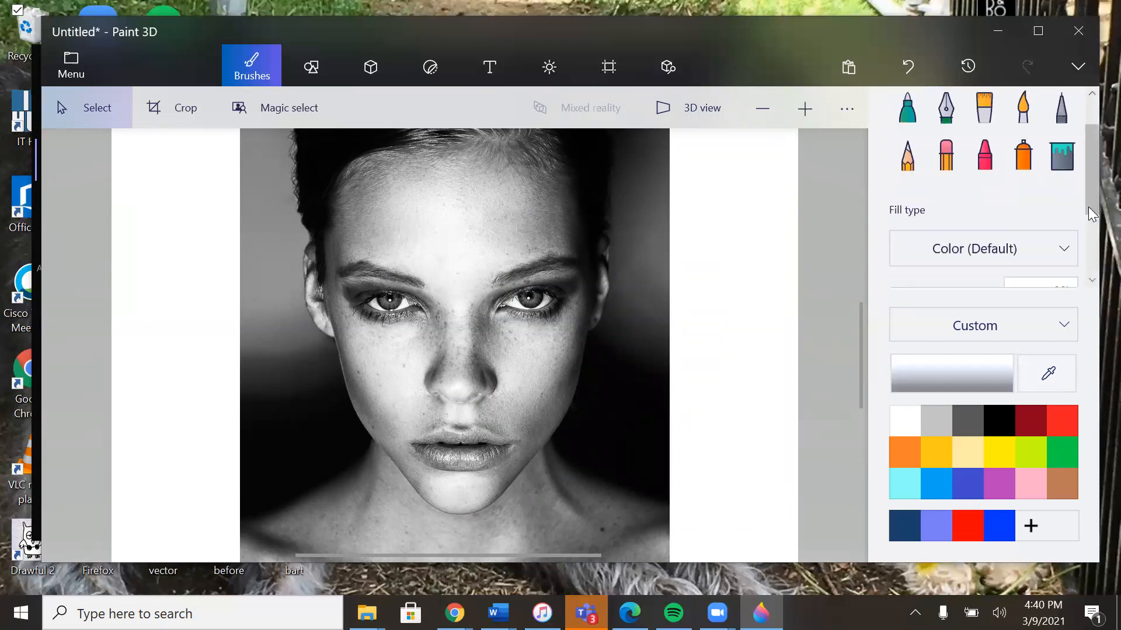
pyautogui.click(1067, 171)
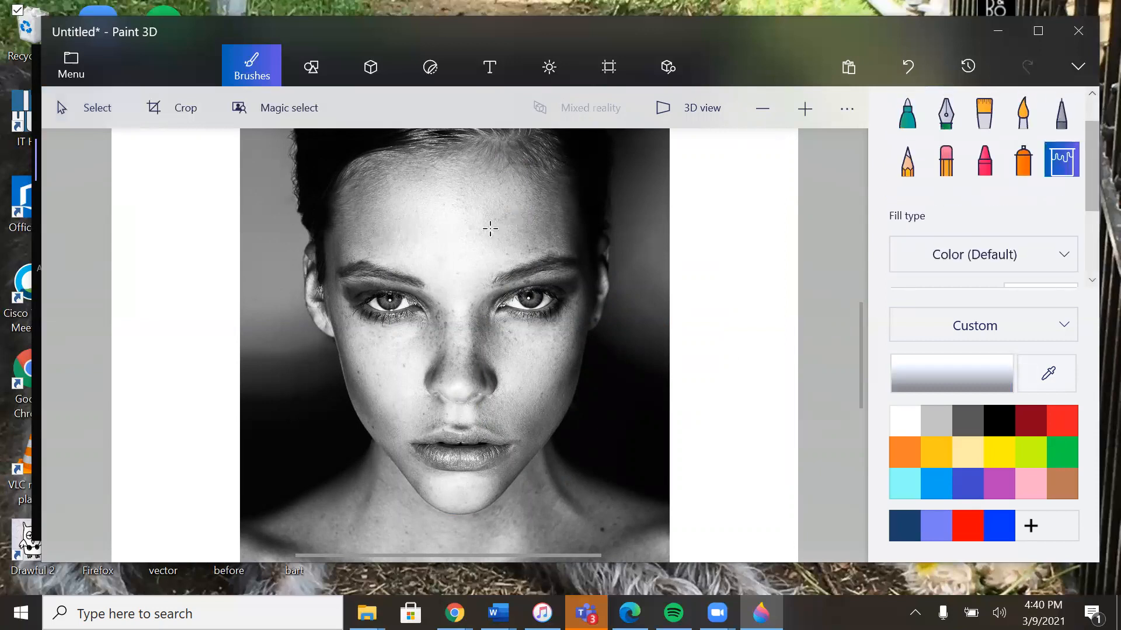
pyautogui.click(423, 238)
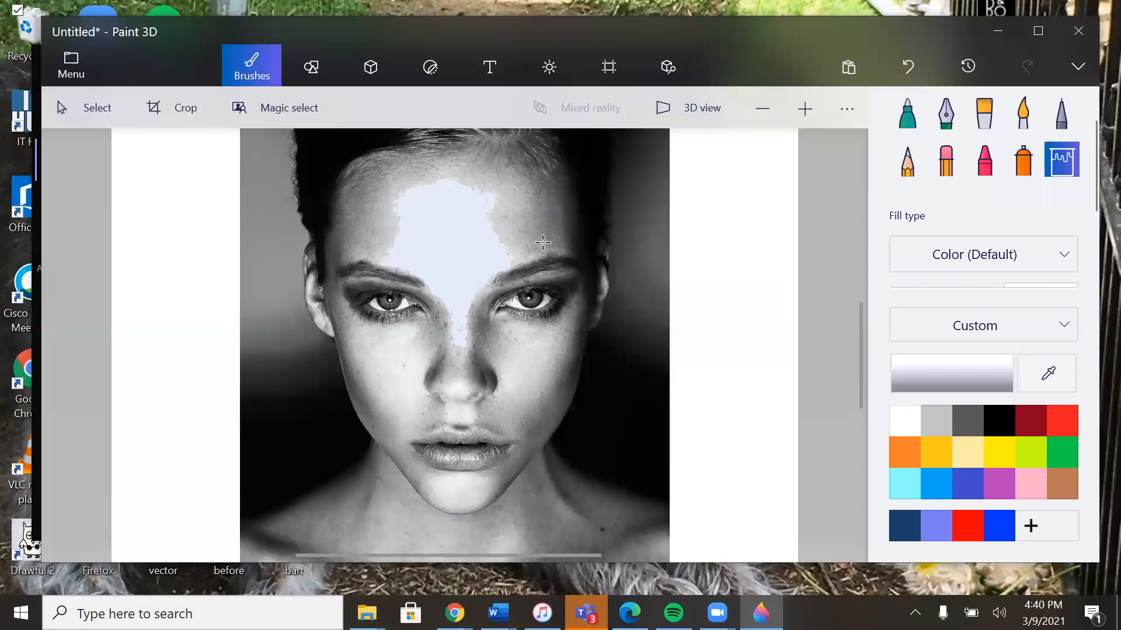
pyautogui.click(502, 241)
pyautogui.scroll(-1, 932, 200)
pyautogui.scroll(-1, 932, 201)
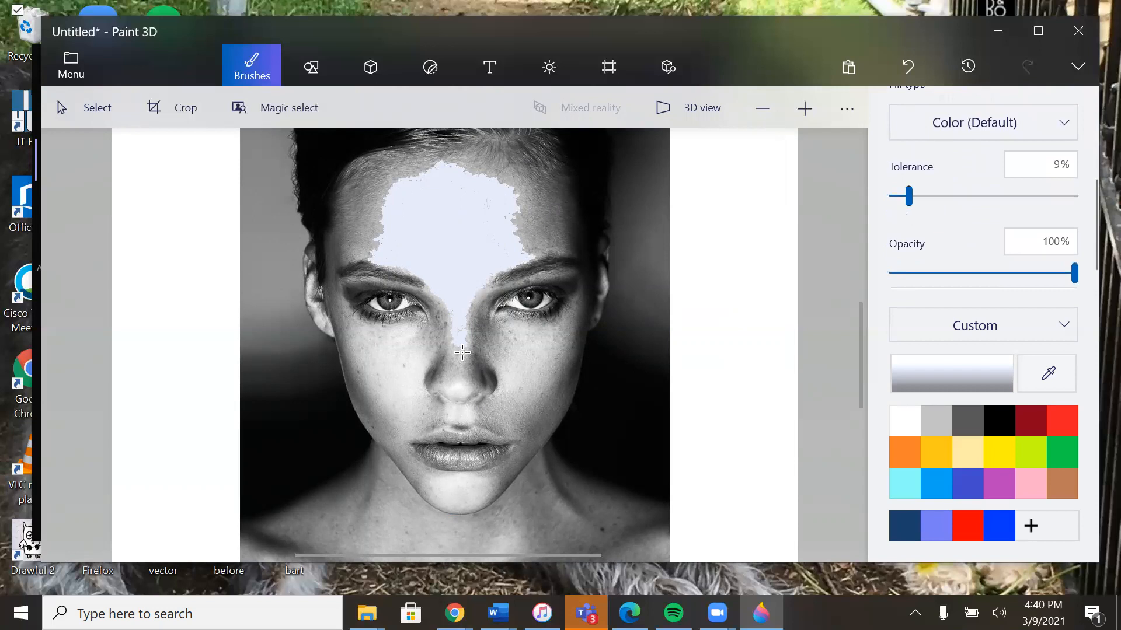
pyautogui.click(526, 357)
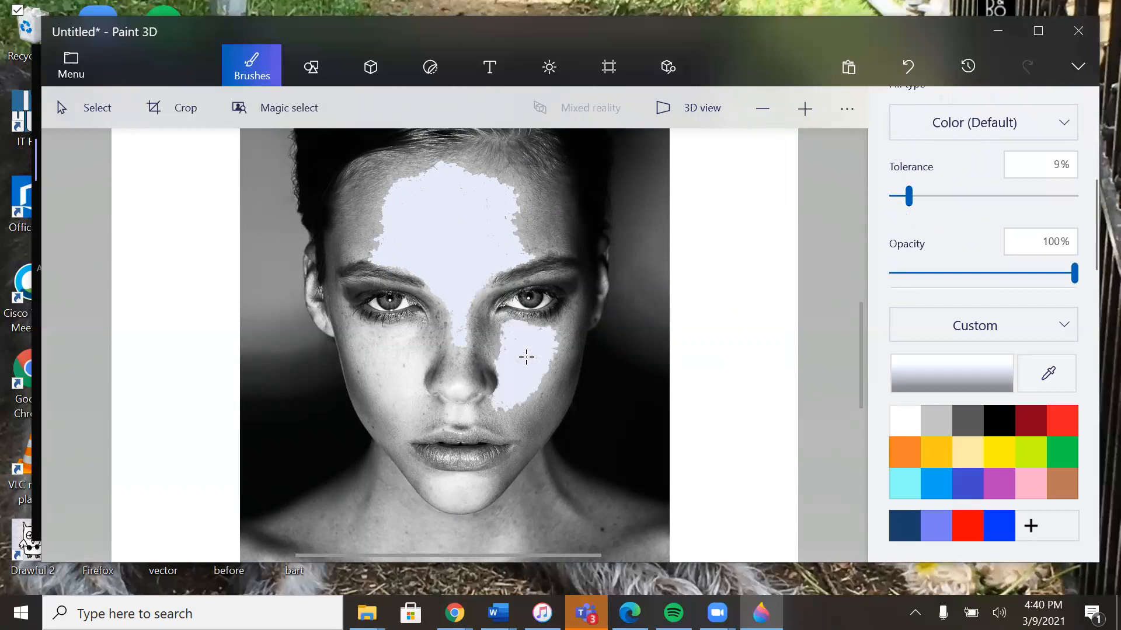
pyautogui.click(398, 336)
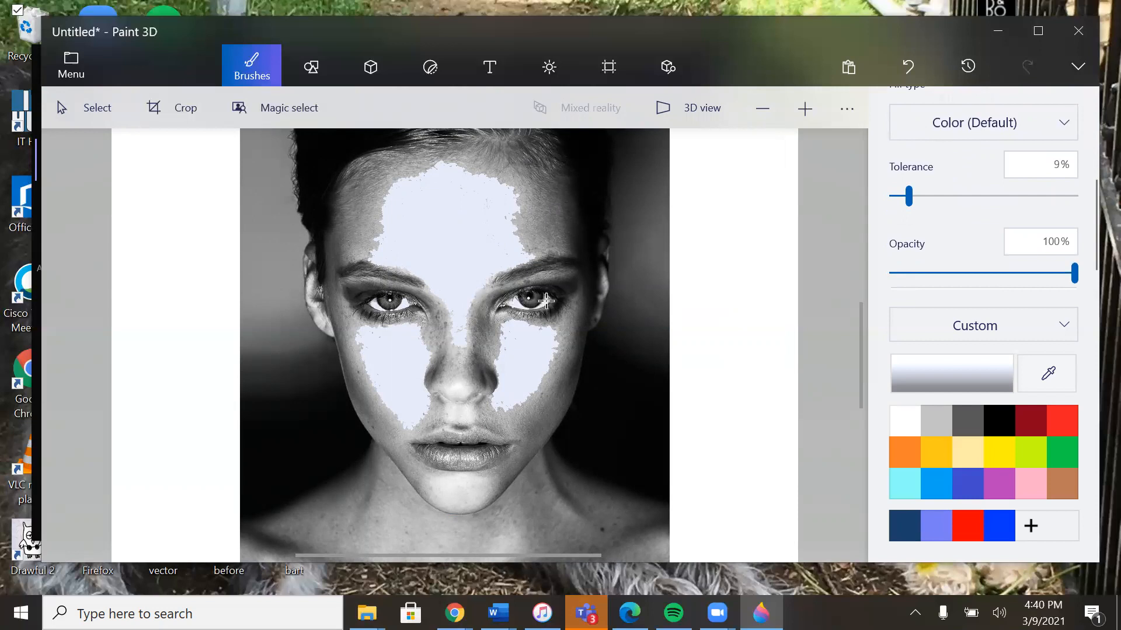
# Step: Fill both ears, the chin, the area above the upper lip and the nose tip with the pale blue
pyautogui.click(307, 295)
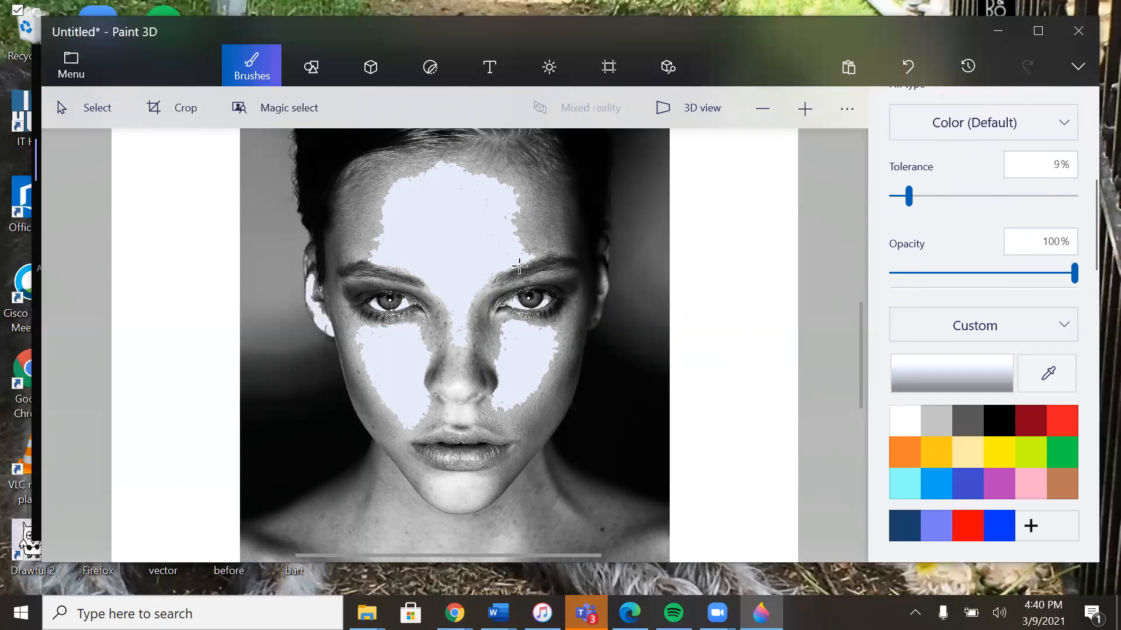
pyautogui.click(605, 285)
pyautogui.click(462, 494)
pyautogui.click(461, 416)
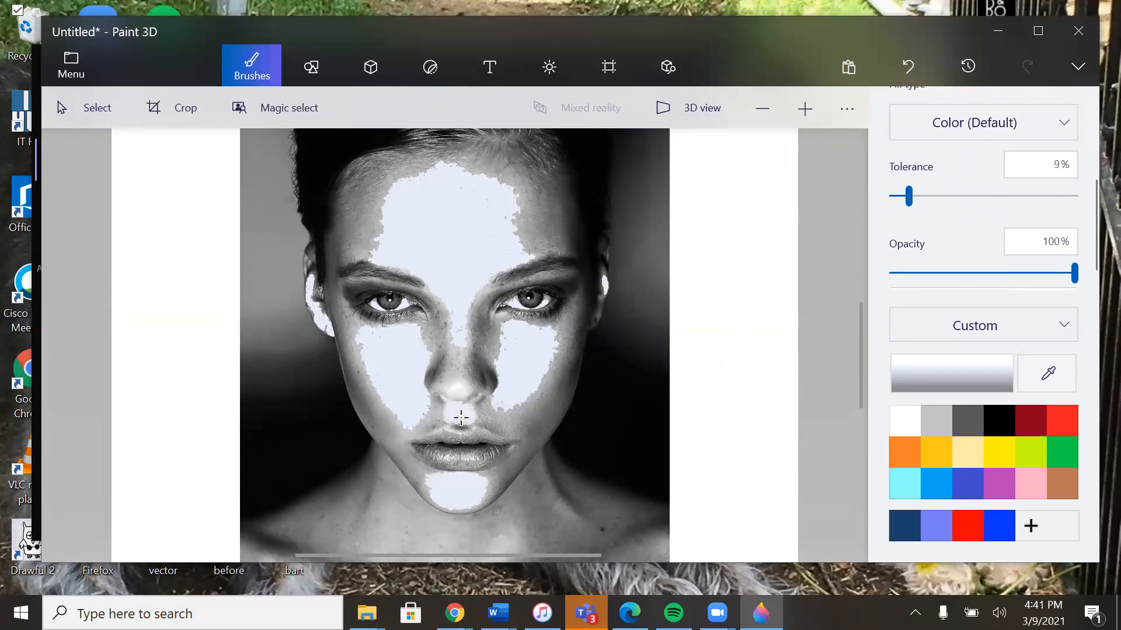
pyautogui.click(462, 377)
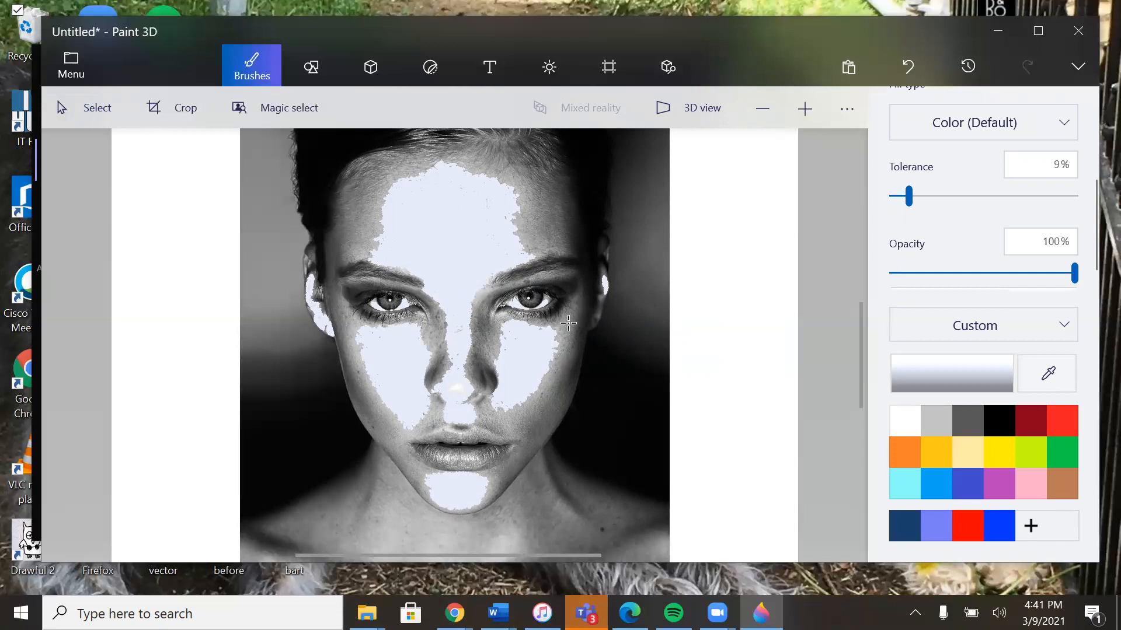
# Step: Change the color to medium blue, hex 7588b7, and fill the mid-tone band around the forehead highlight
pyautogui.click(937, 373)
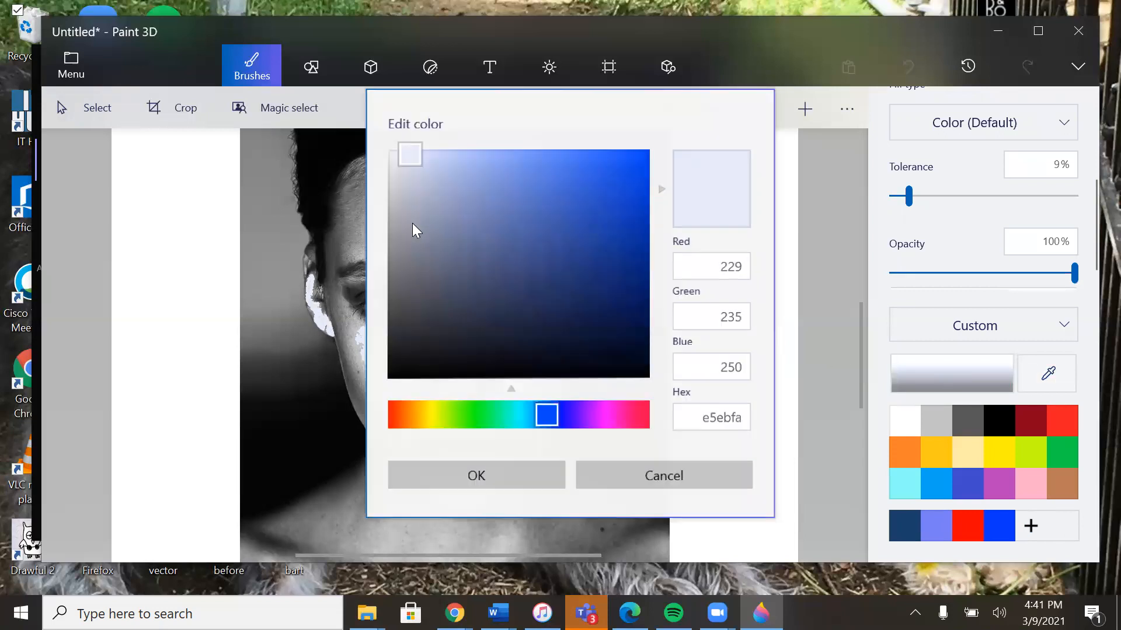
pyautogui.moveTo(407, 150); pyautogui.dragTo(484, 216)
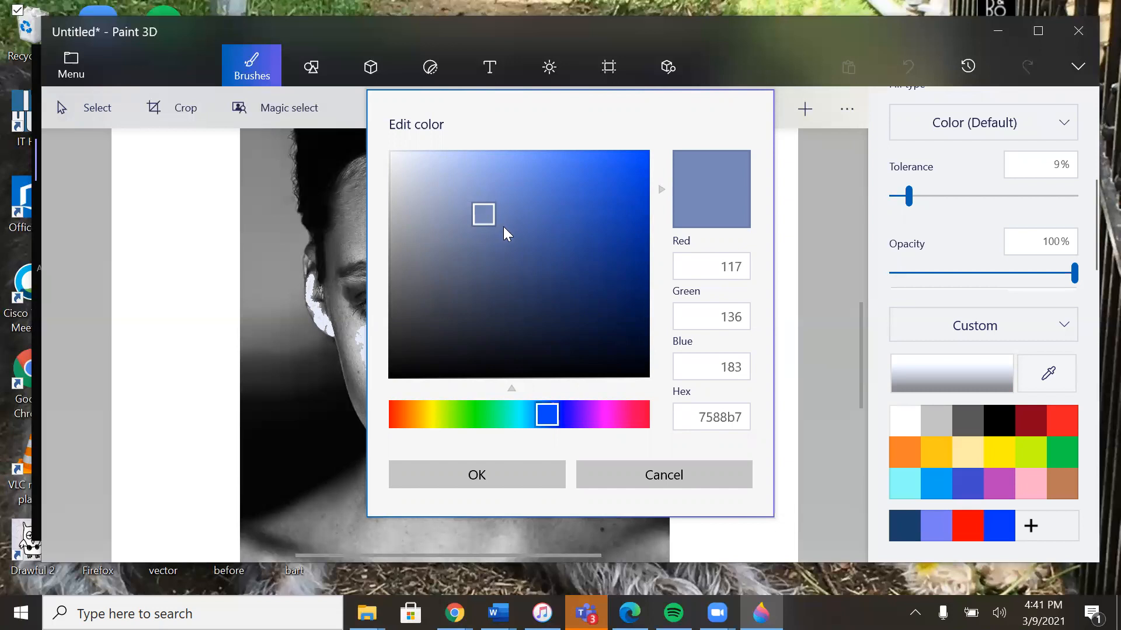
pyautogui.click(476, 473)
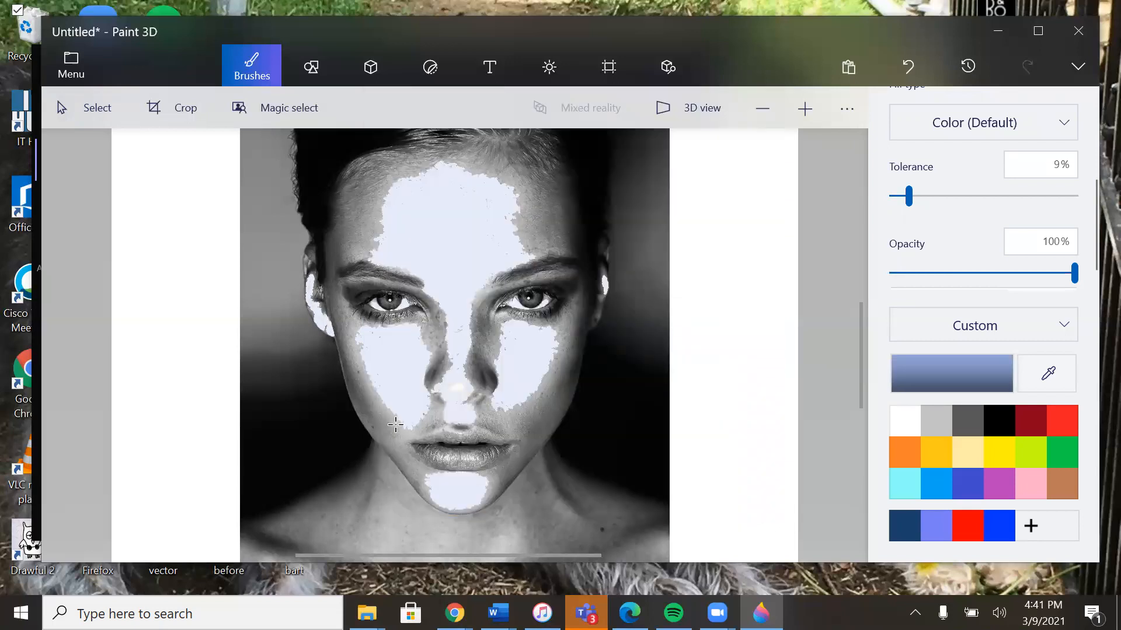
pyautogui.click(363, 255)
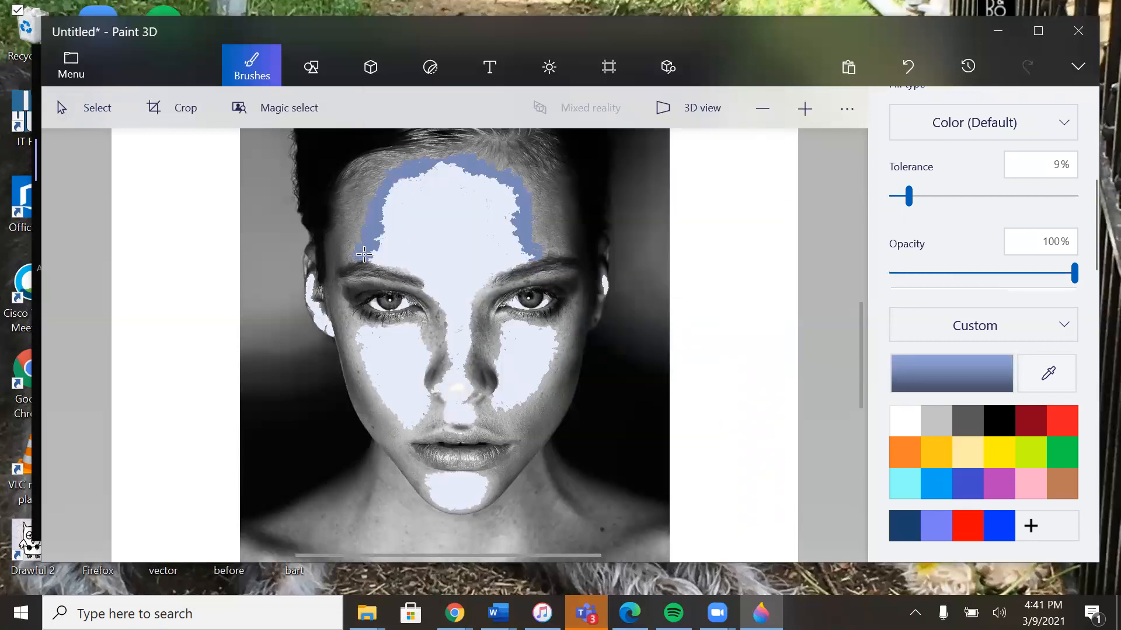
pyautogui.click(544, 243)
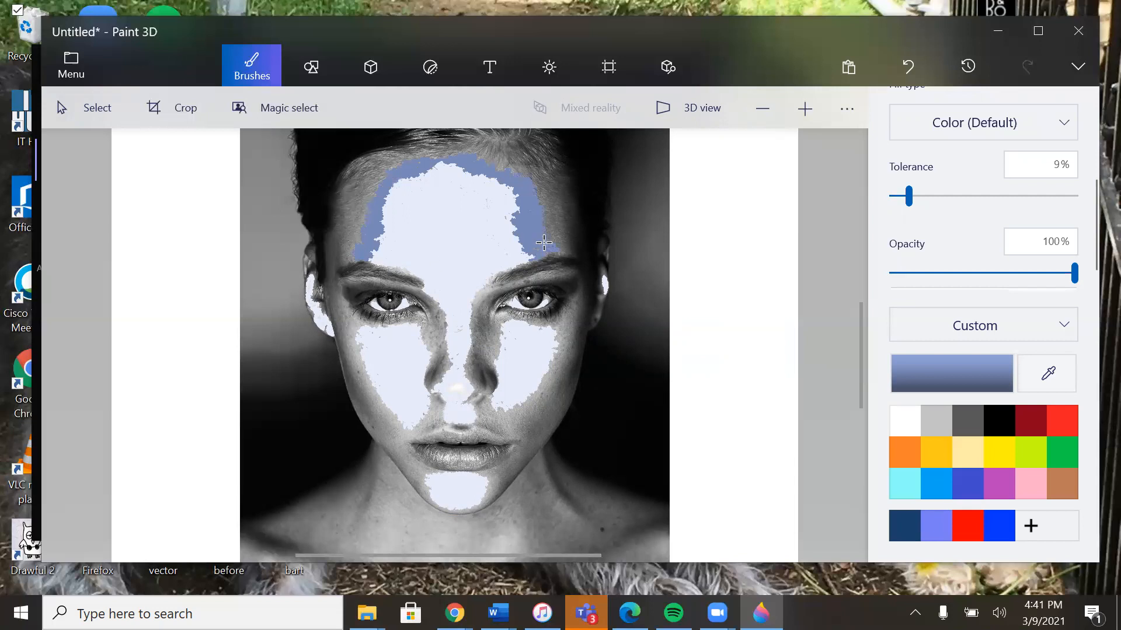
pyautogui.click(394, 163)
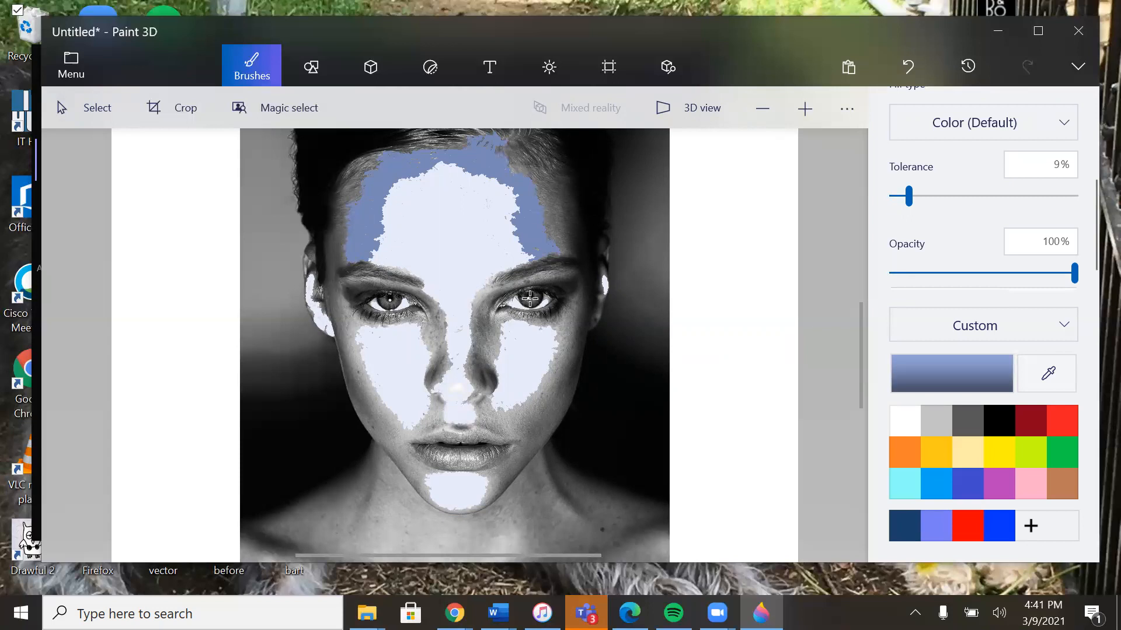
# Step: Fill both sides of the nose, the under-eye areas and the mid-tones around the cheeks with the medium blue
pyautogui.click(476, 300)
pyautogui.click(435, 310)
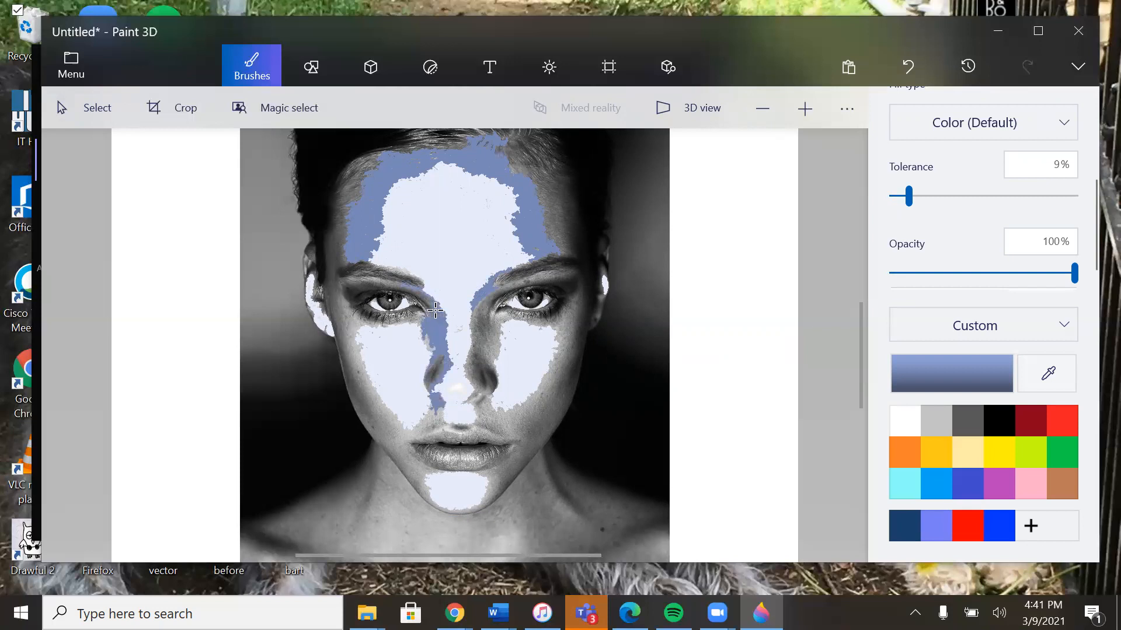
pyautogui.click(476, 316)
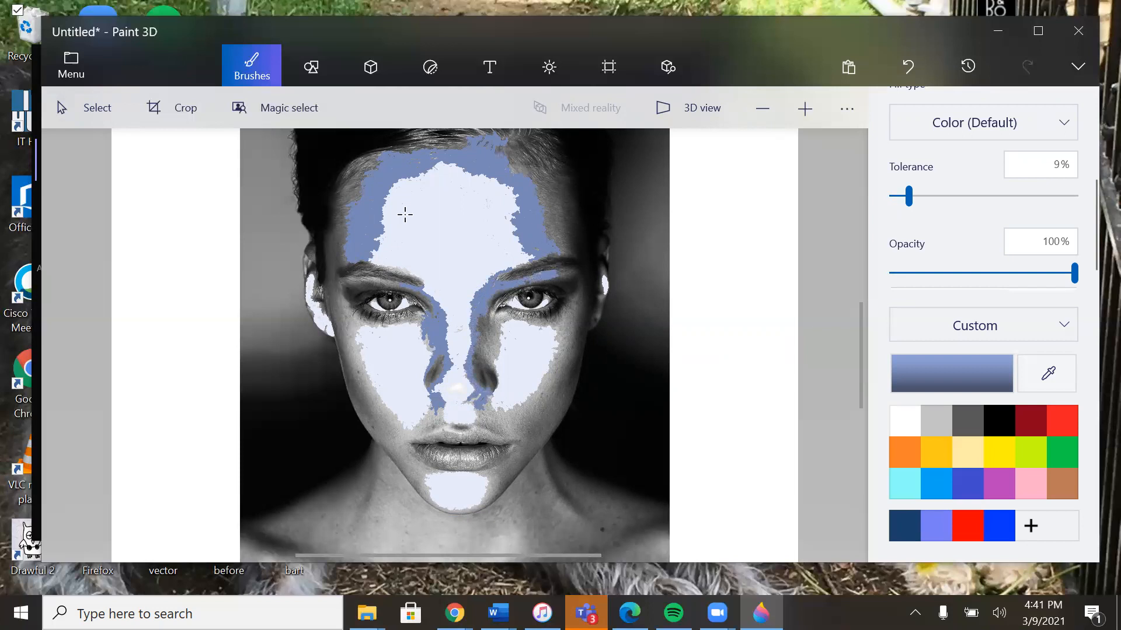
pyautogui.click(358, 318)
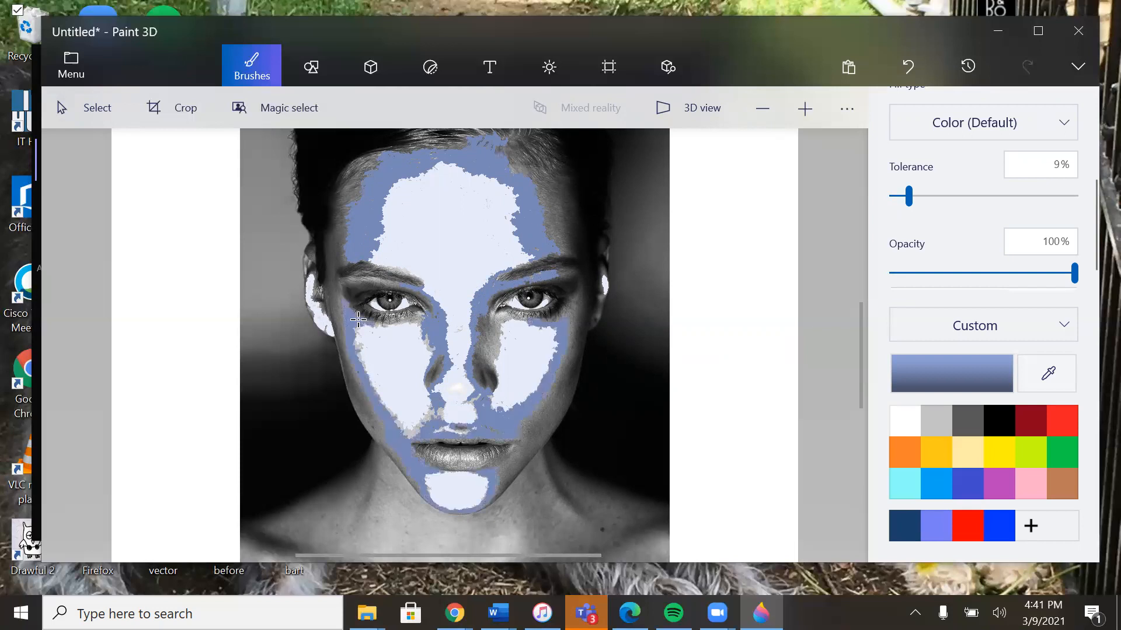
pyautogui.click(414, 320)
pyautogui.click(497, 321)
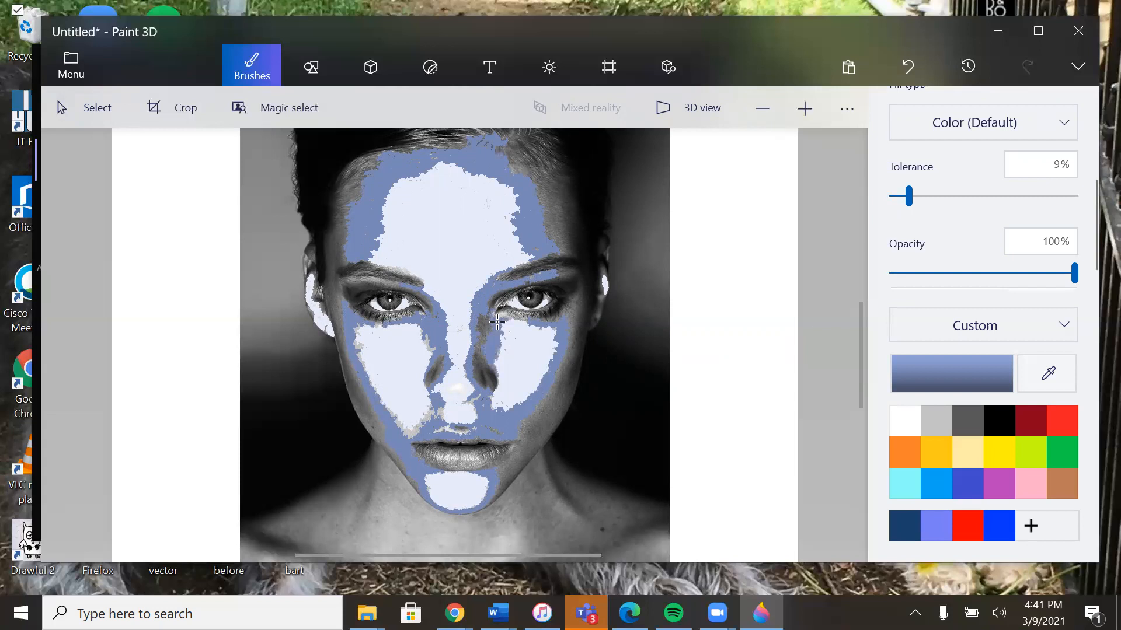
pyautogui.click(565, 320)
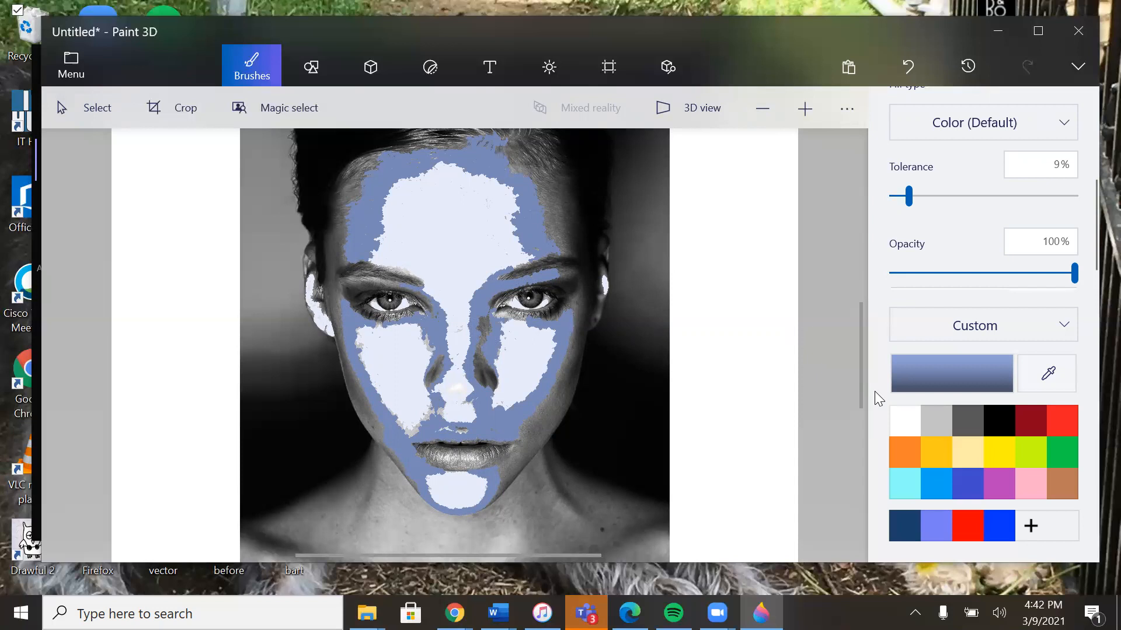
# Step: Darken the color to a deep navy blue and fill the shadow along the right side of the nose
pyautogui.click(947, 369)
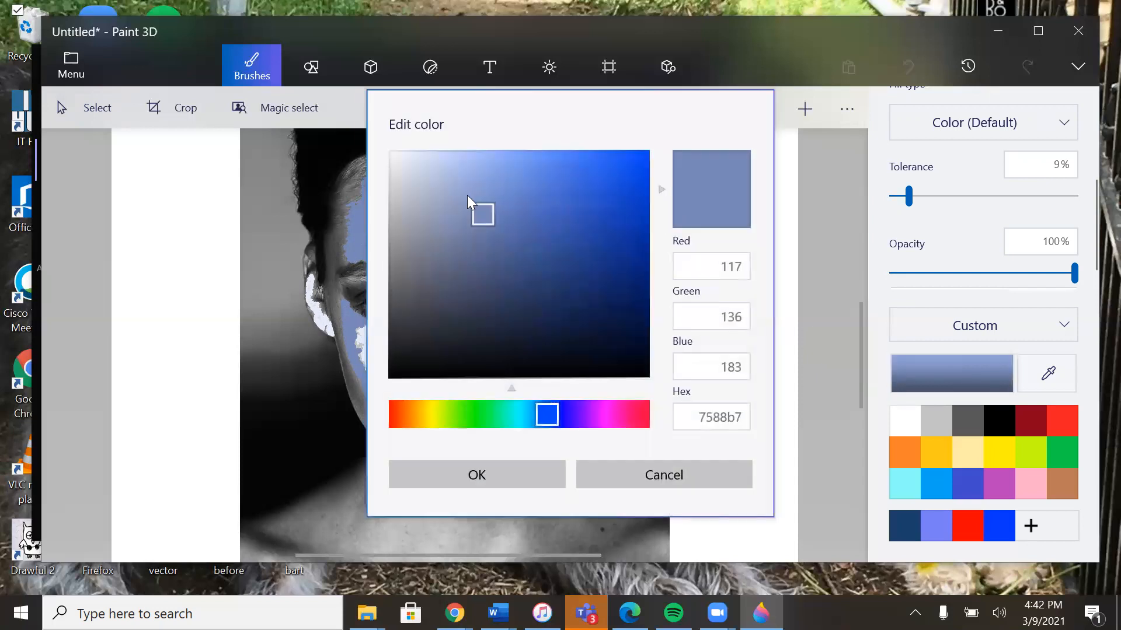
pyautogui.moveTo(477, 211); pyautogui.dragTo(554, 285)
pyautogui.click(475, 476)
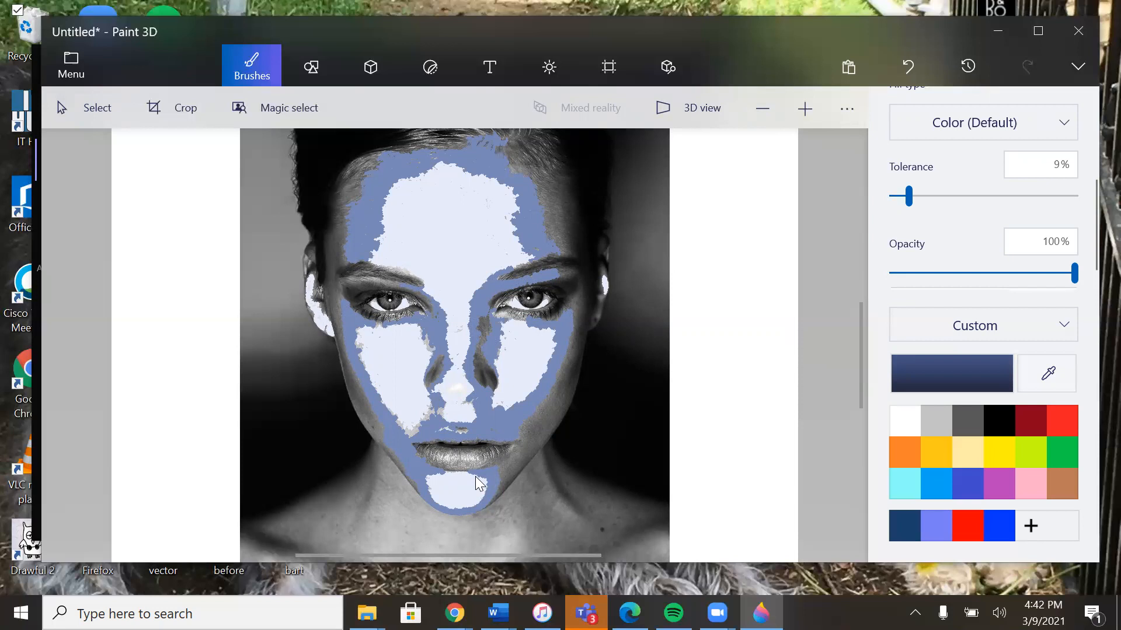
pyautogui.click(384, 302)
pyautogui.hotkey('ctrl', 'z')
pyautogui.click(483, 324)
pyautogui.click(479, 363)
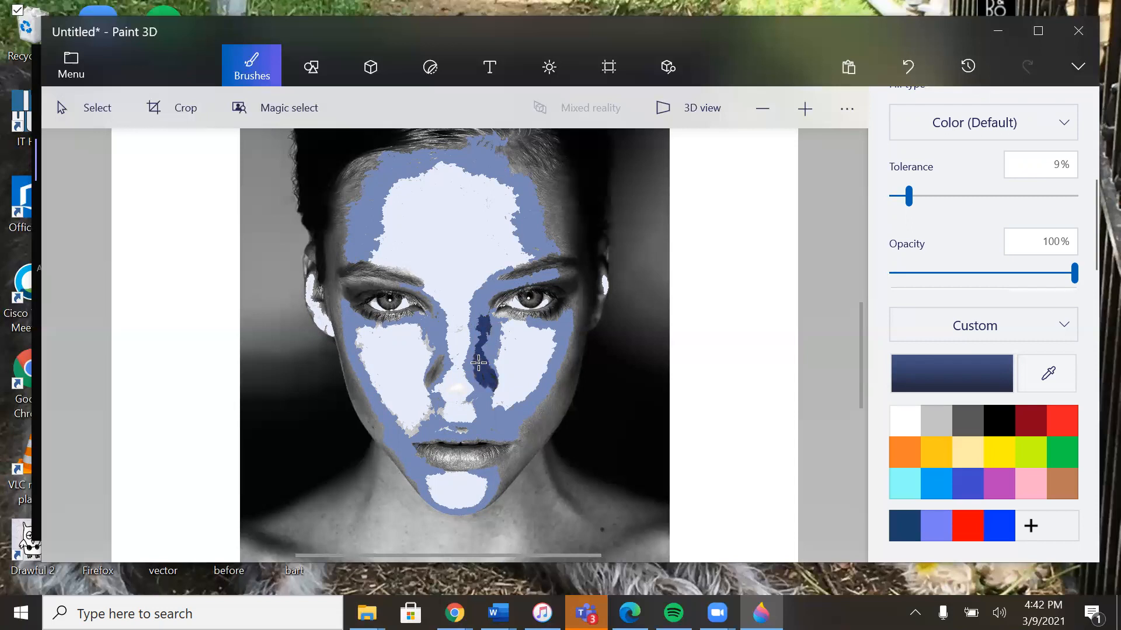
# Step: Fill the left side of the nose, both outer edges of the face, the right forehead and the shoulder shadow with the deep navy
pyautogui.click(440, 365)
pyautogui.click(568, 268)
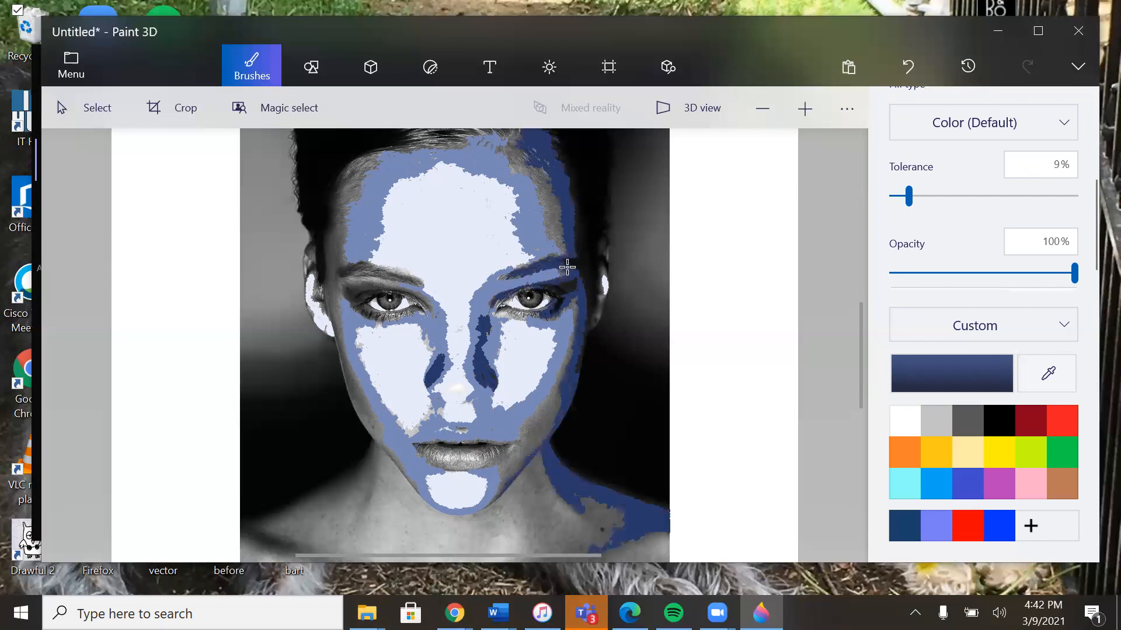
pyautogui.click(552, 237)
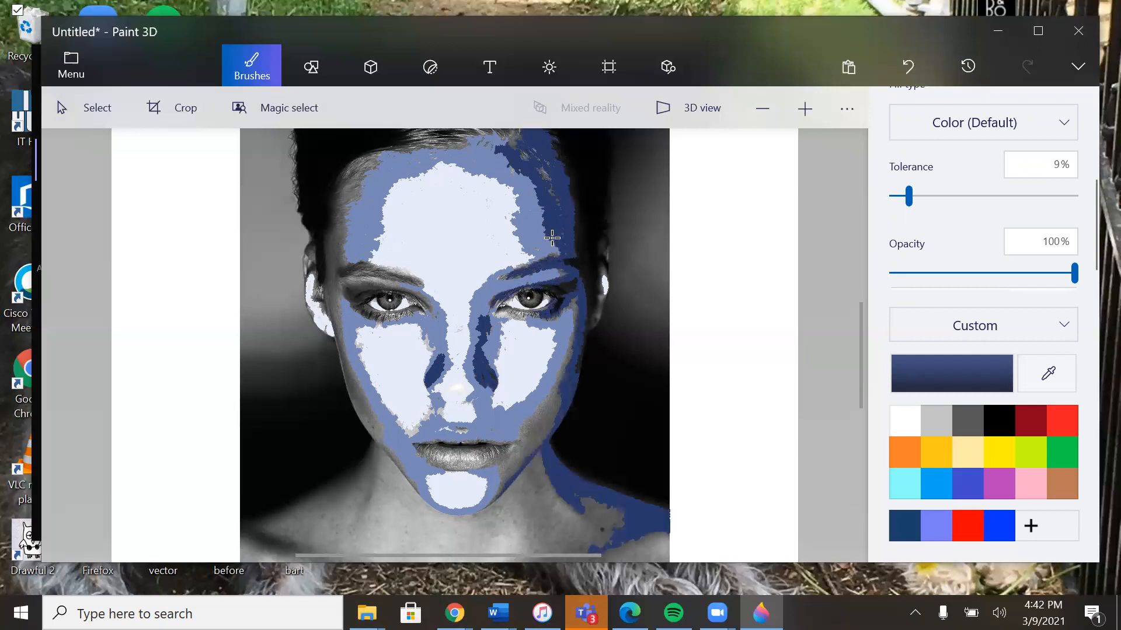
pyautogui.click(341, 224)
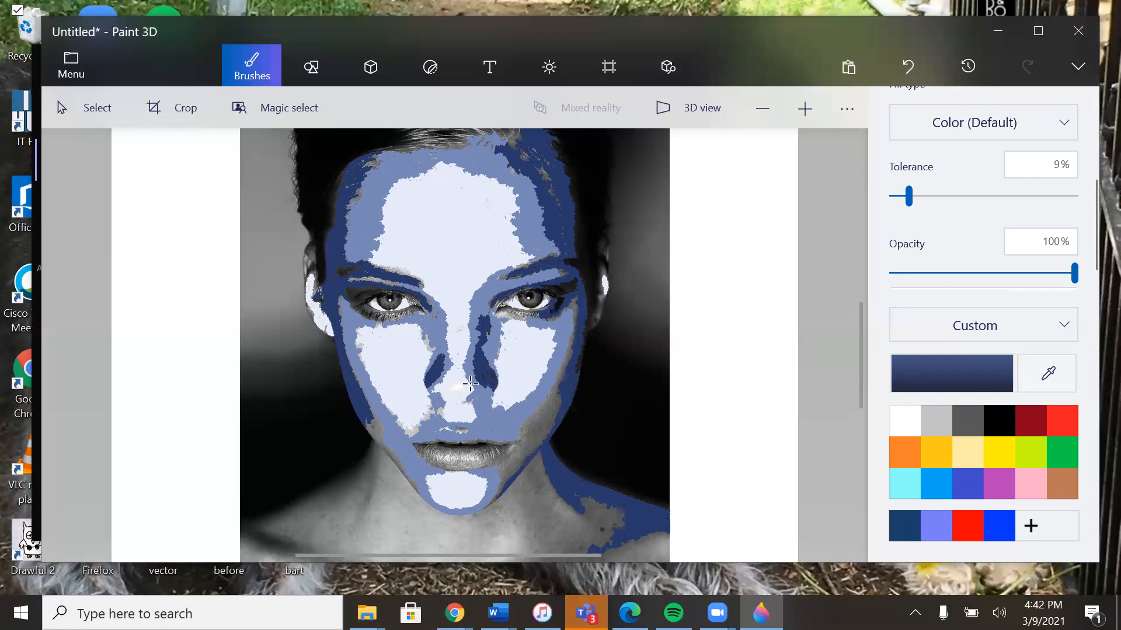
# Step: Undo the stray fill under the left eye, and fill the shadows below the right eye and along the right jaw with navy
pyautogui.click(362, 315)
pyautogui.hotkey('ctrl', 'z')
pyautogui.click(516, 316)
pyautogui.click(560, 401)
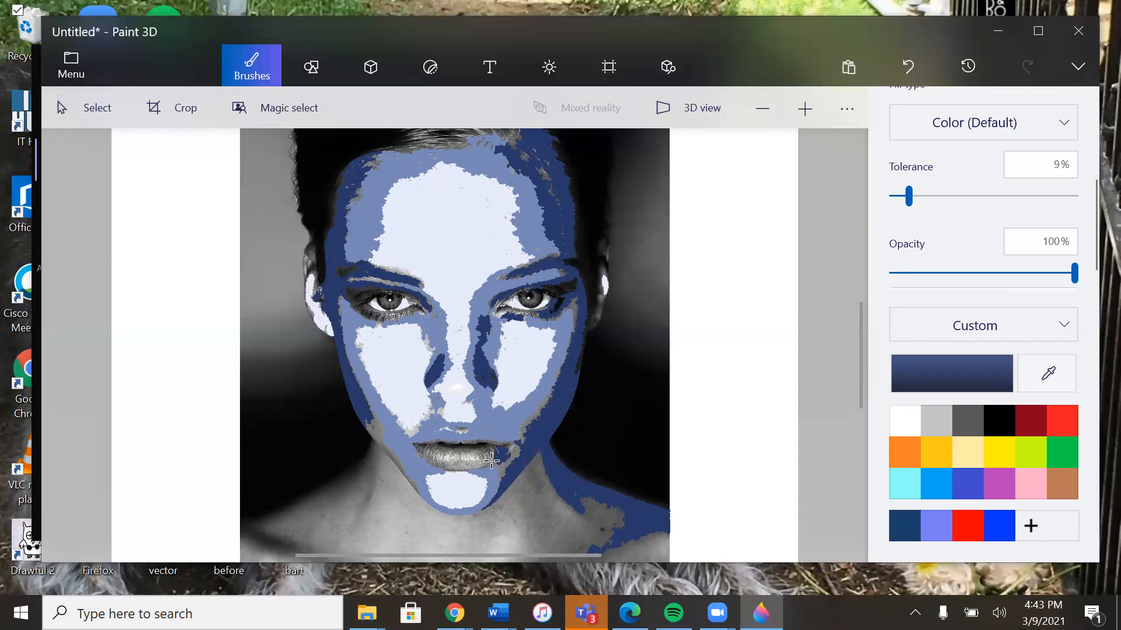
# Step: Fill the darker parts of both lips with the deep navy, undoing the fill that spills over the mid-tones of the face
pyautogui.click(491, 461)
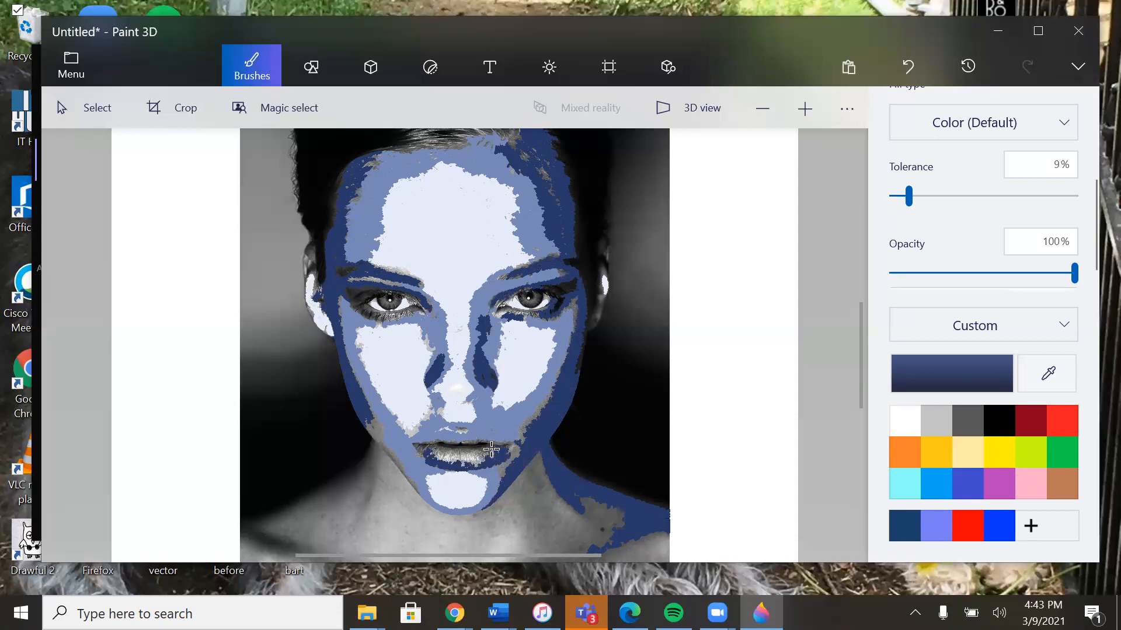
pyautogui.click(421, 451)
pyautogui.click(456, 431)
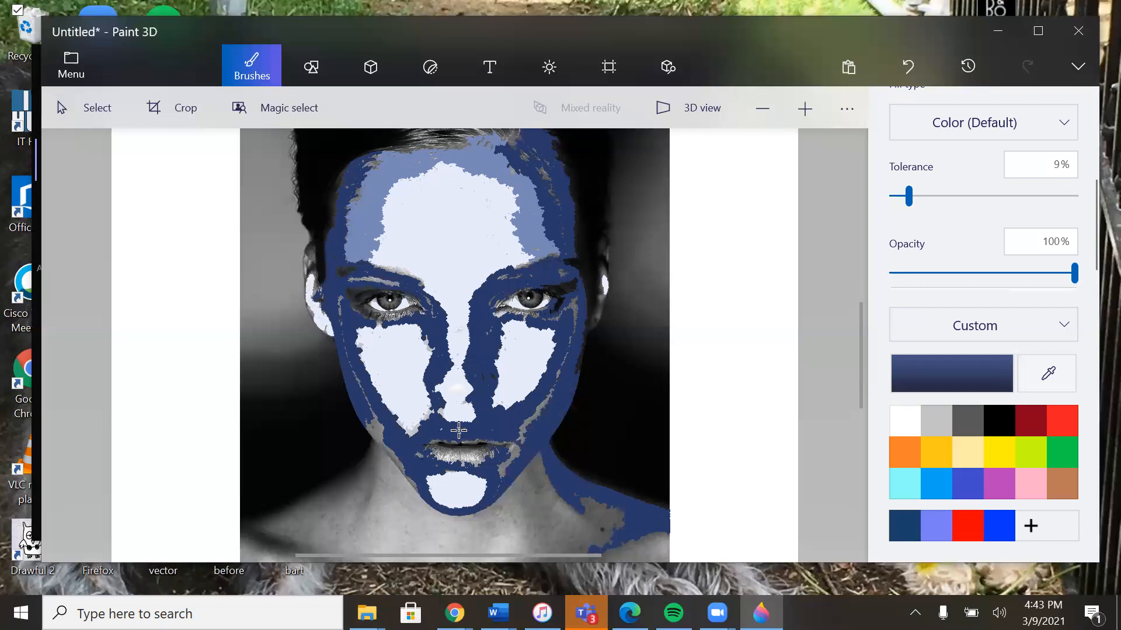
pyautogui.hotkey('ctrl', 'z')
# Step: Change the color to a near-black navy, hex 060f27, and fill the dark hair around the head
pyautogui.click(981, 374)
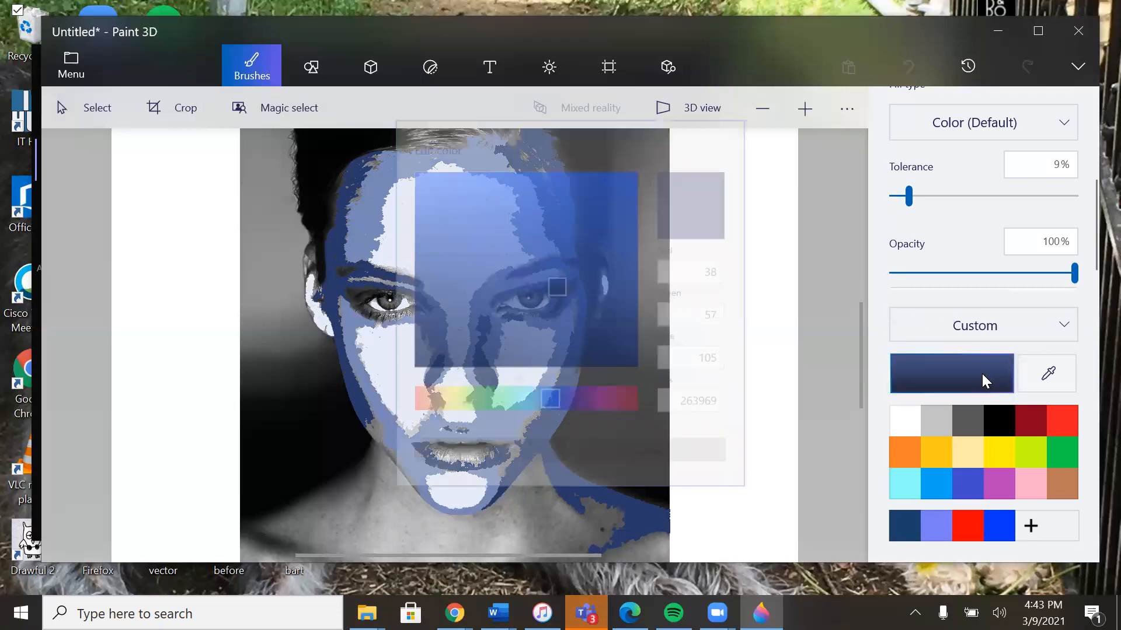
pyautogui.moveTo(555, 284); pyautogui.dragTo(608, 343)
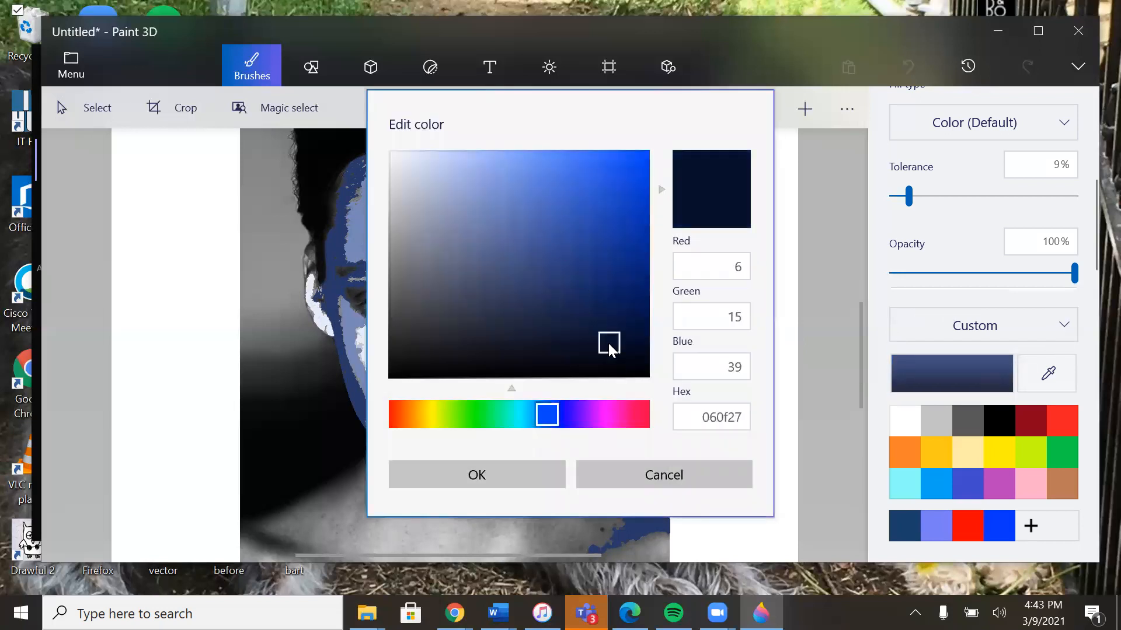
pyautogui.click(481, 475)
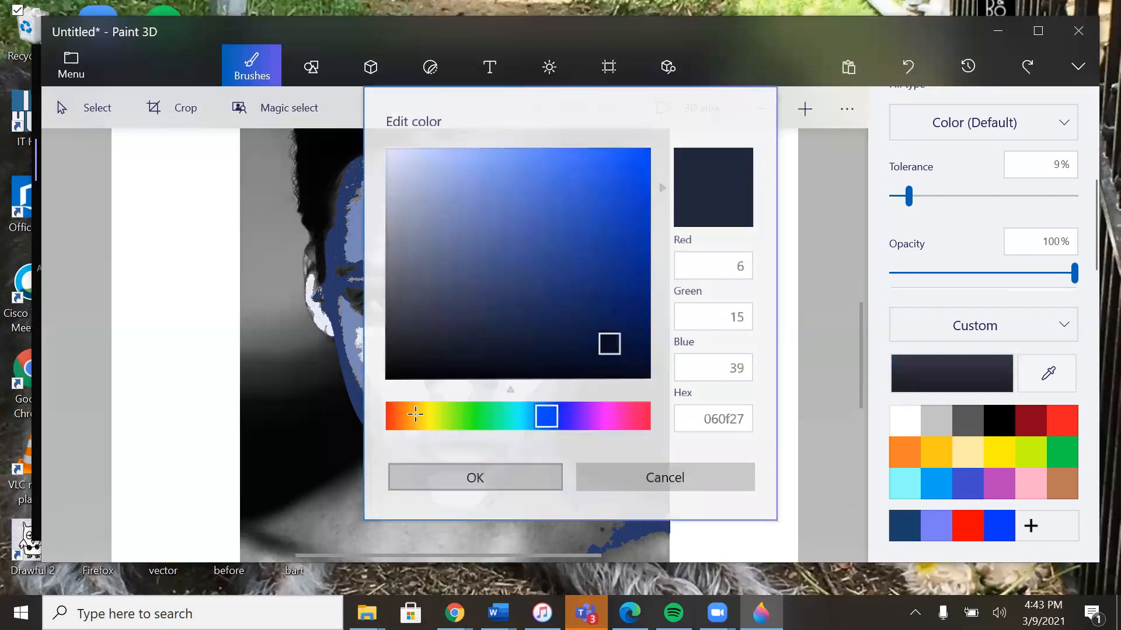
pyautogui.click(317, 232)
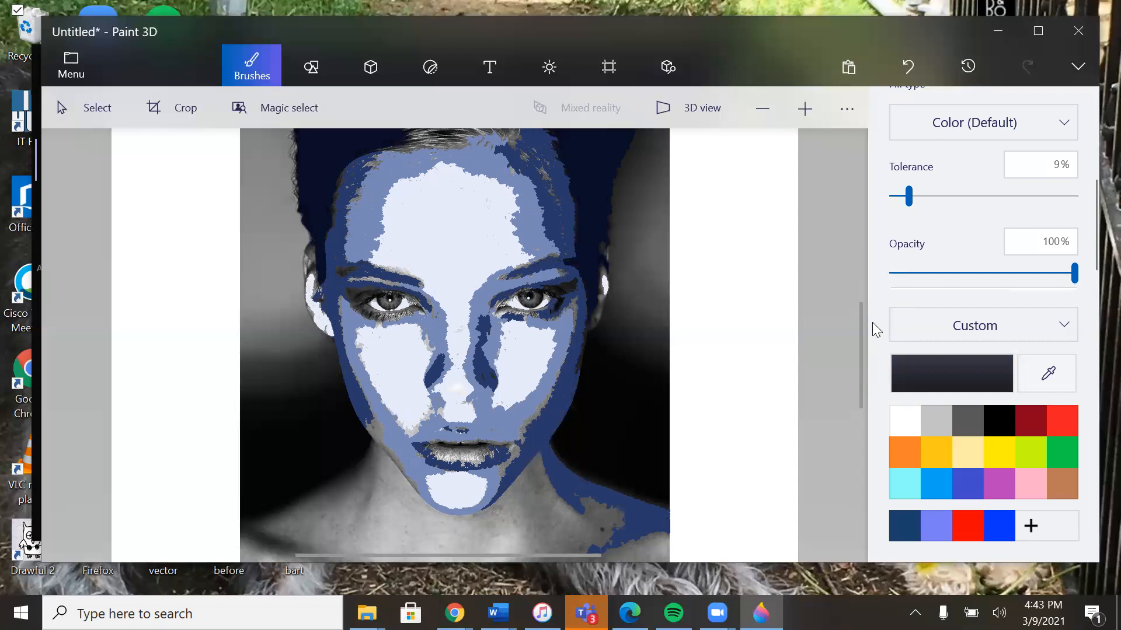
# Step: Fill the dark shadows around both eyes and the line between the lips with the near-black navy
pyautogui.click(541, 296)
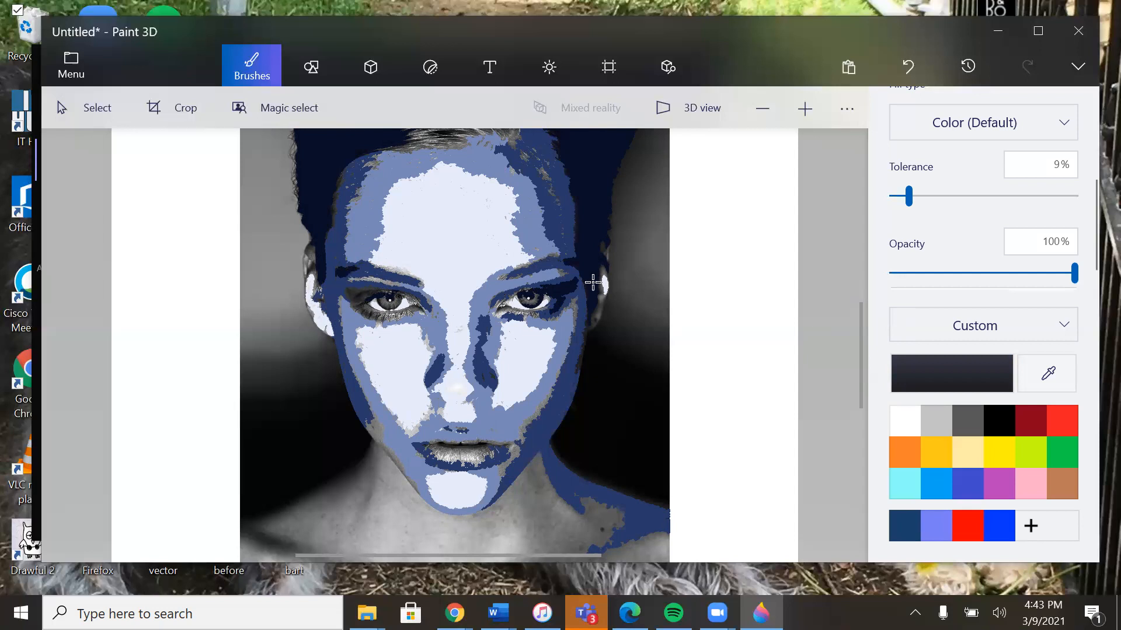
pyautogui.click(368, 316)
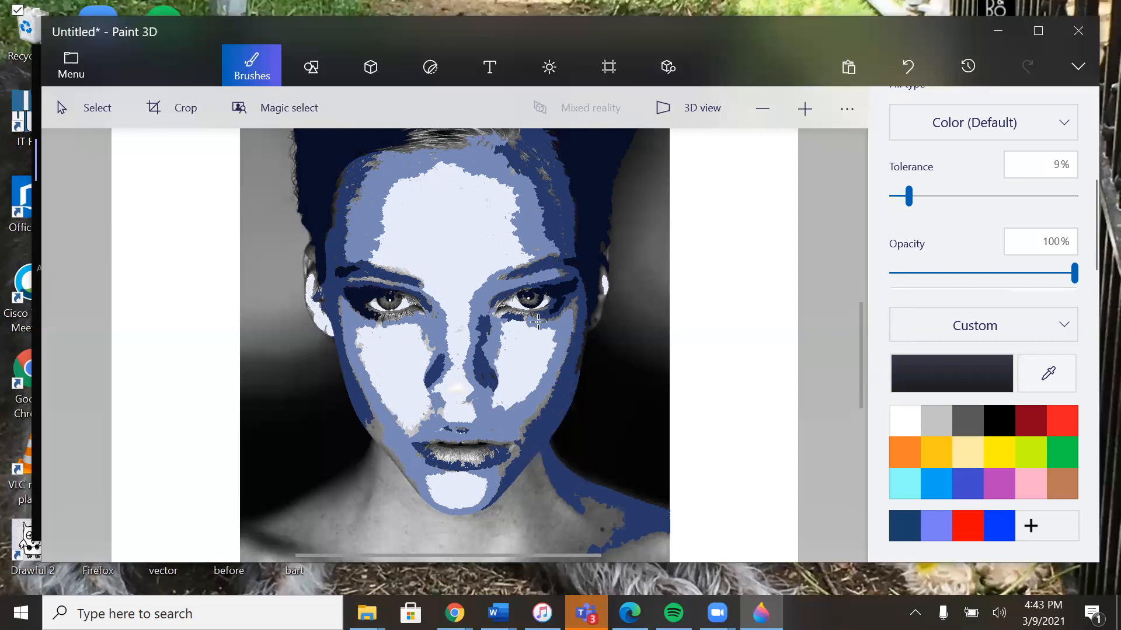
pyautogui.click(476, 444)
# Step: Sample the medium blue from beside the nose and fill both irises and the inner corner of the left eye with it
pyautogui.click(1048, 373)
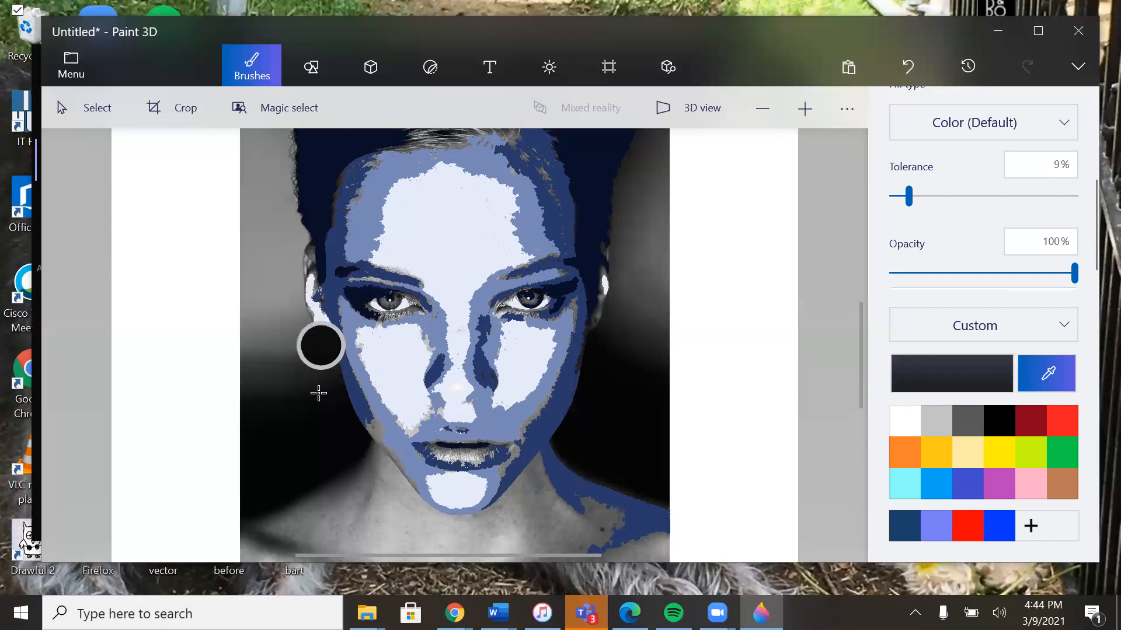
pyautogui.click(426, 327)
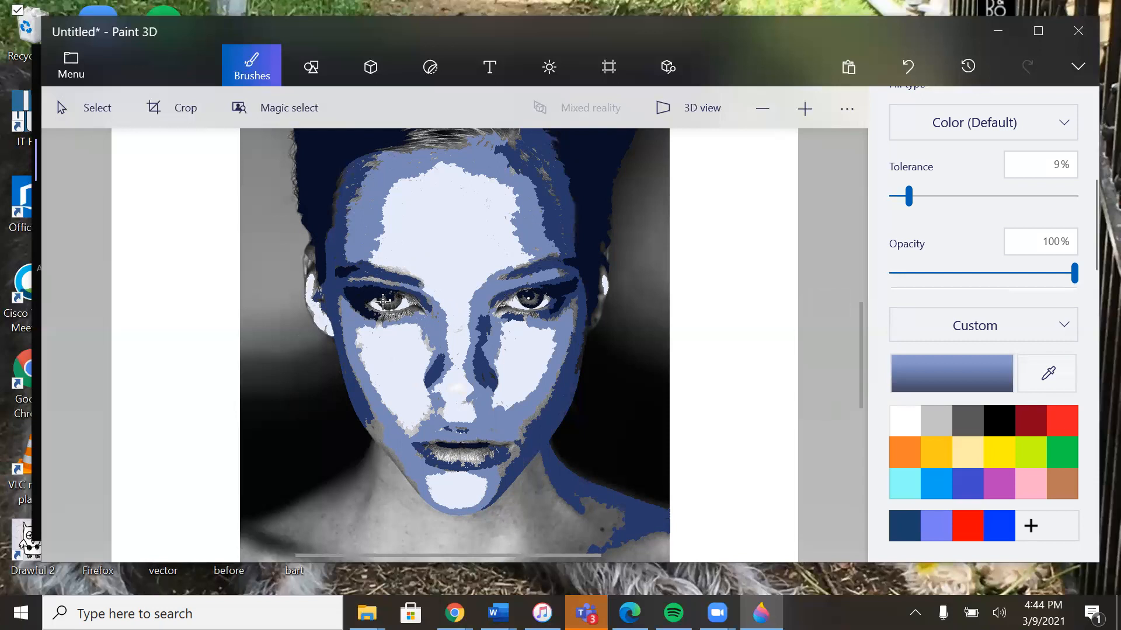
pyautogui.click(384, 302)
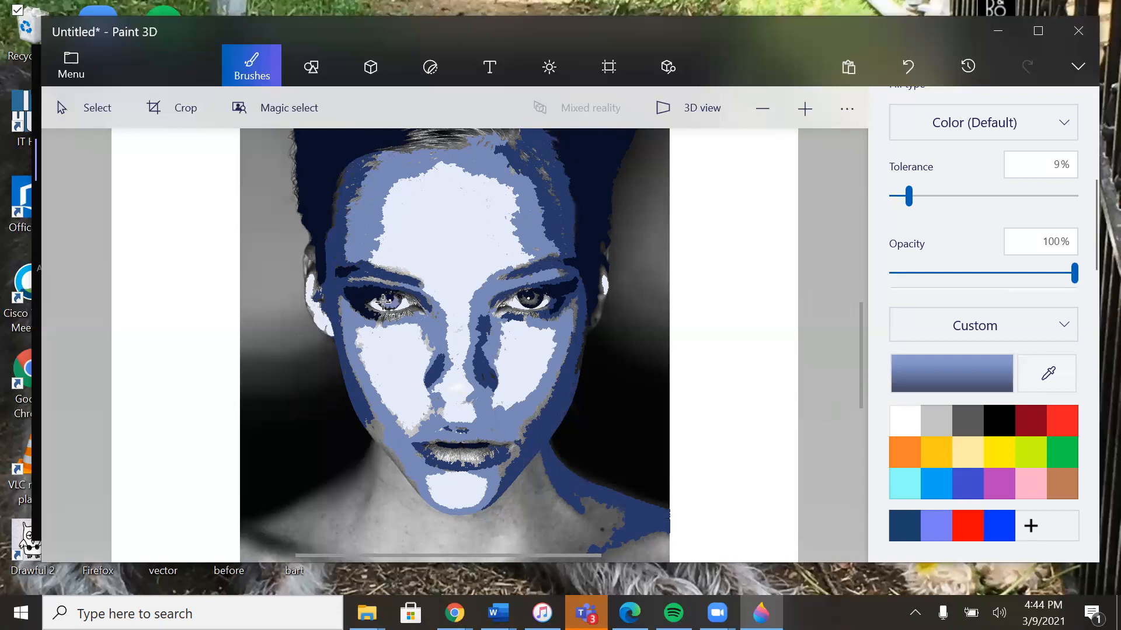
pyautogui.click(536, 298)
pyautogui.click(803, 109)
pyautogui.click(803, 109)
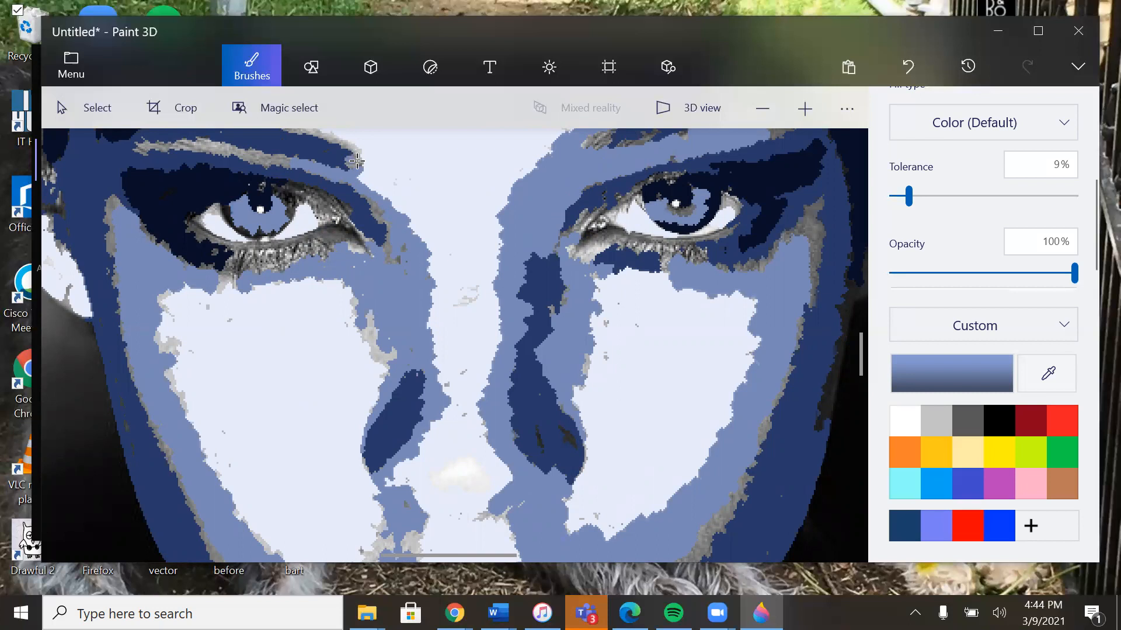
pyautogui.click(333, 236)
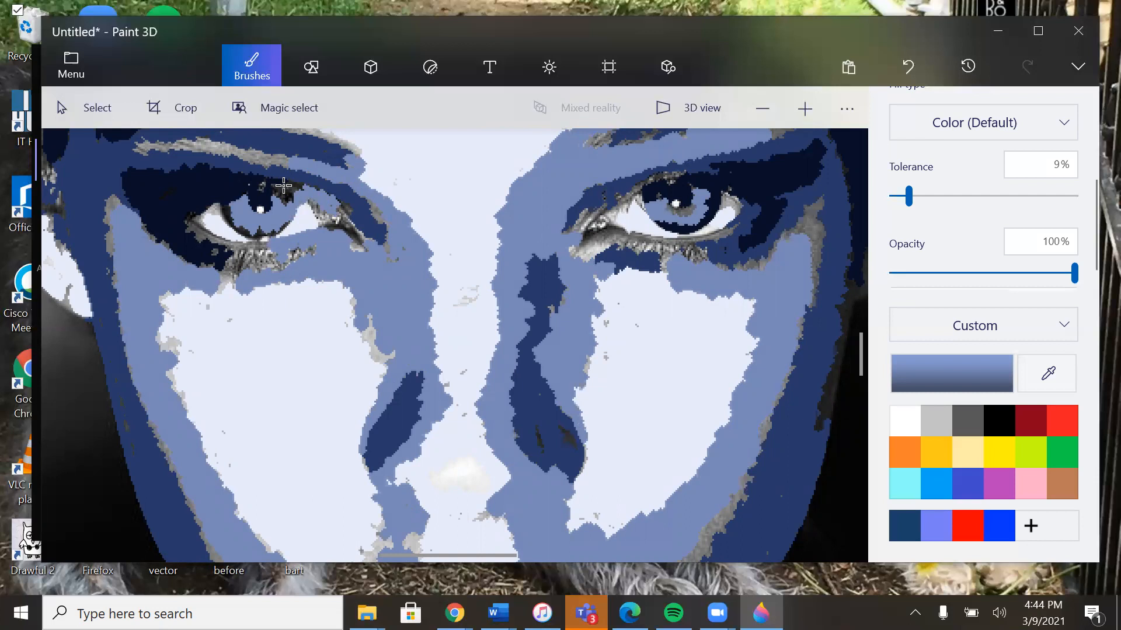
# Step: Start a new blank project, discarding the unsaved blue portrait
pyautogui.click(760, 98)
pyautogui.click(760, 98)
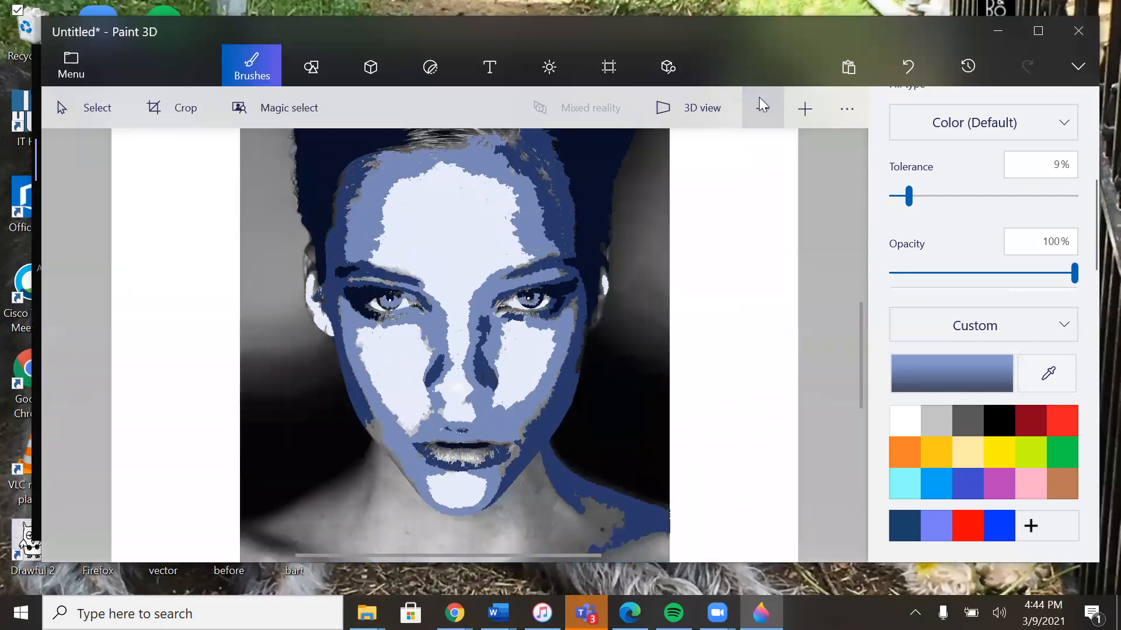
pyautogui.click(70, 66)
pyautogui.click(85, 111)
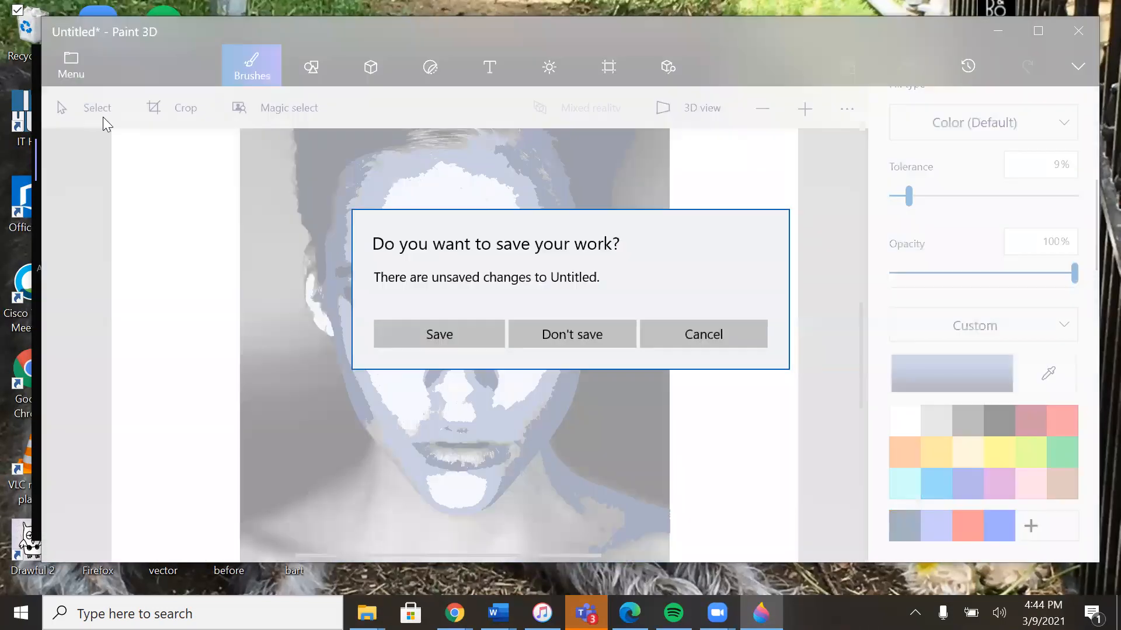
pyautogui.click(561, 334)
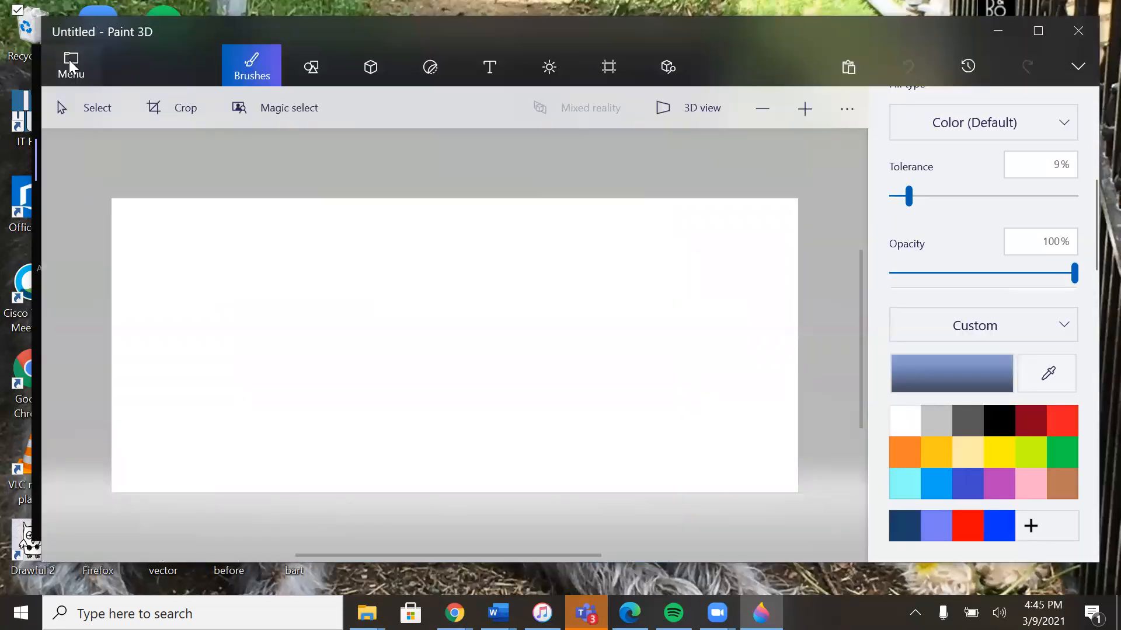
# Step: Insert the color portrait photo of the dark-haired woman from the Downloads folder and place it on the canvas
pyautogui.click(70, 61)
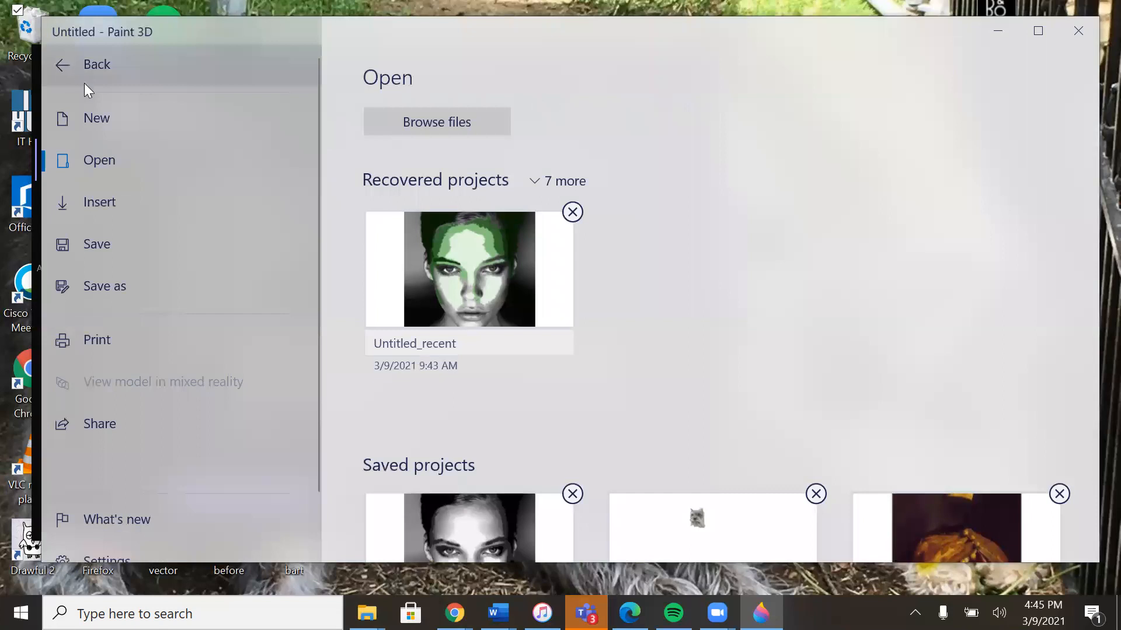
pyautogui.press('Escape')
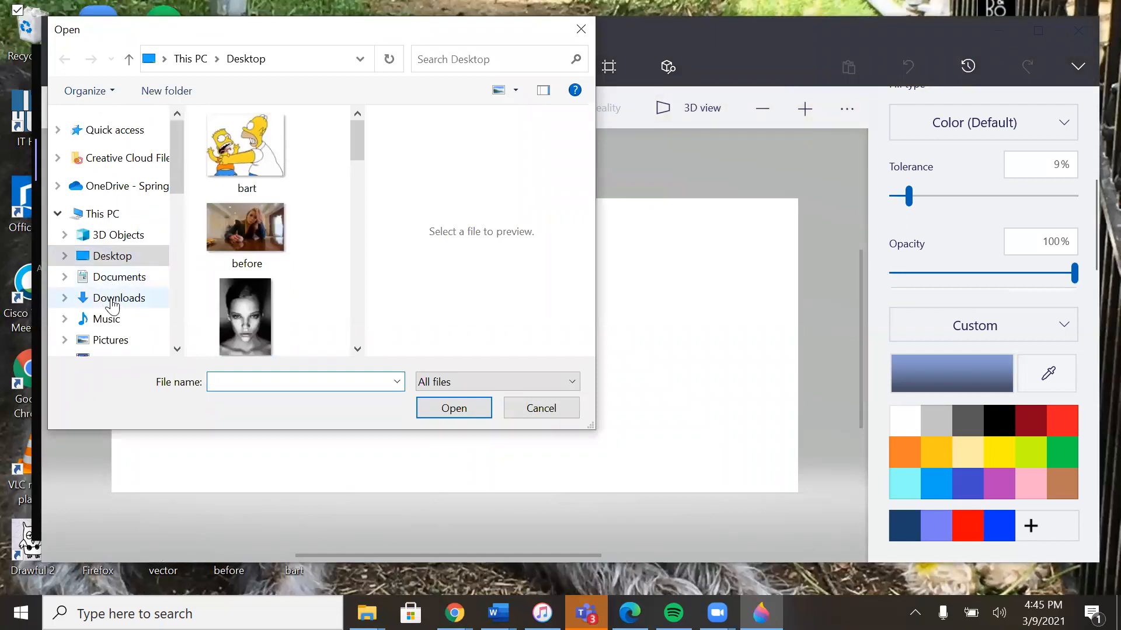
pyautogui.click(112, 299)
pyautogui.doubleClick(227, 199)
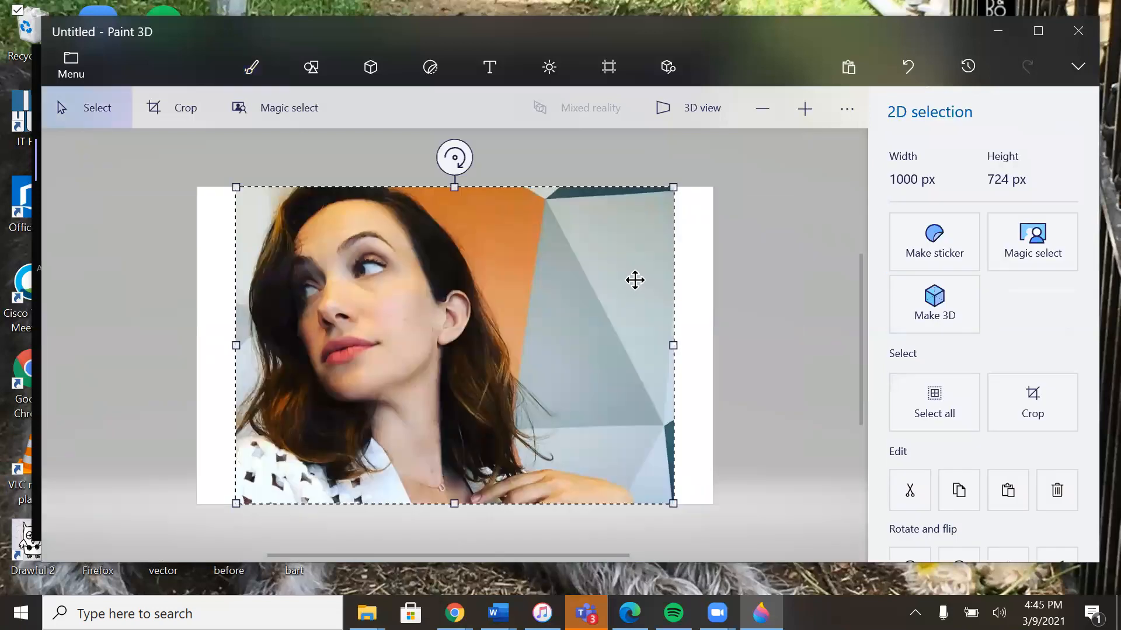
pyautogui.click(789, 383)
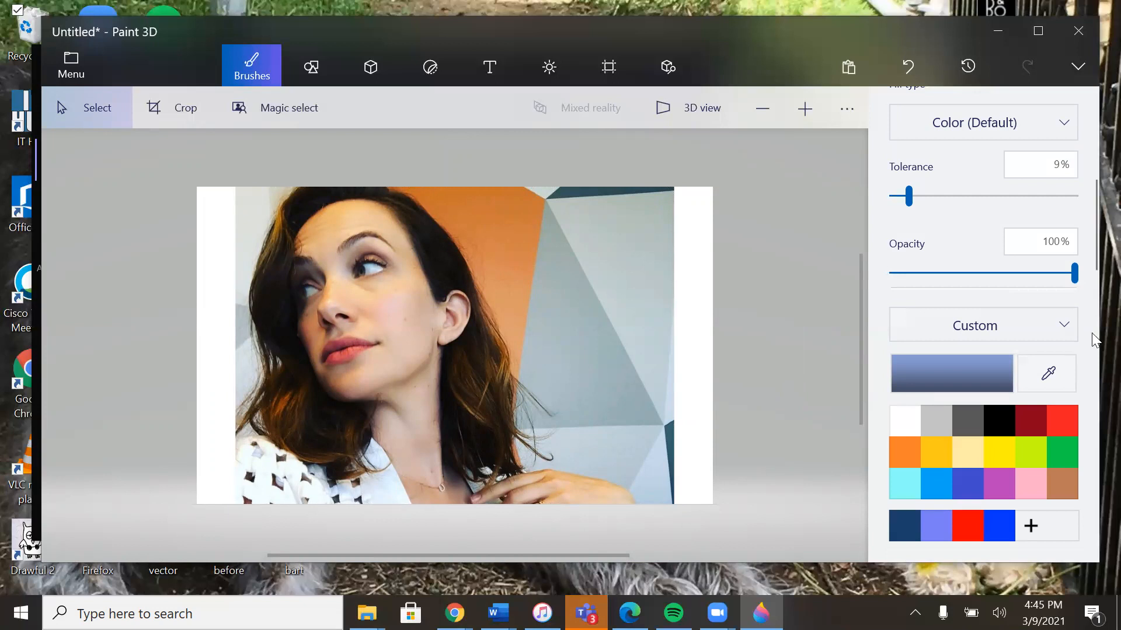
# Step: Choose the Fill tool and sample the near-black color from the dark hair above the ear
pyautogui.click(1036, 378)
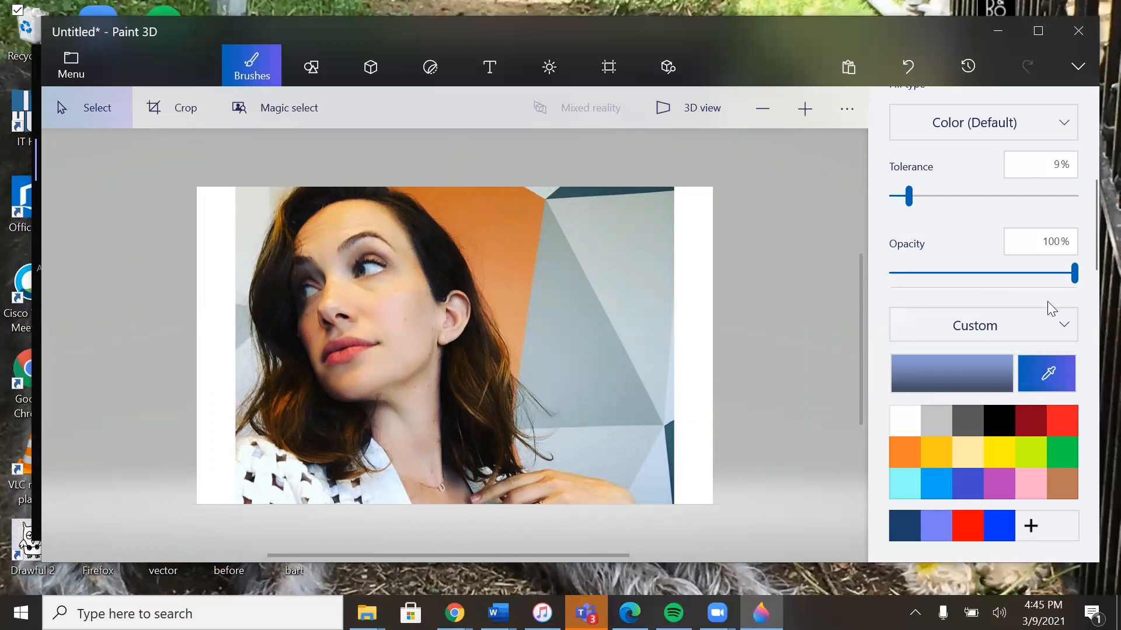
pyautogui.scroll(3, 1072, 242)
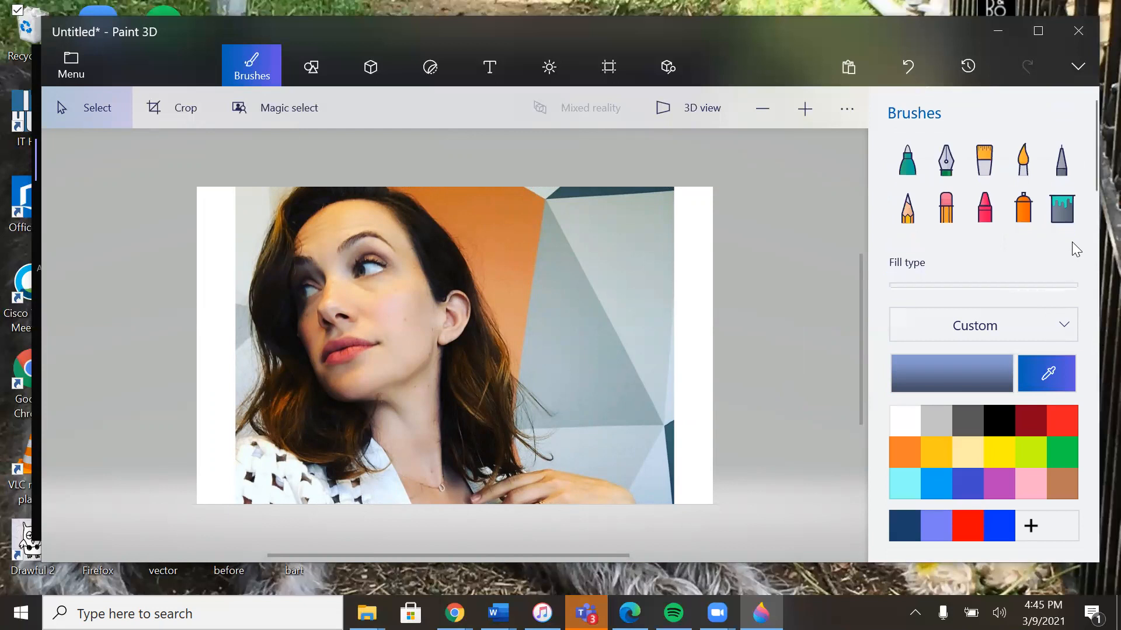
pyautogui.click(1057, 200)
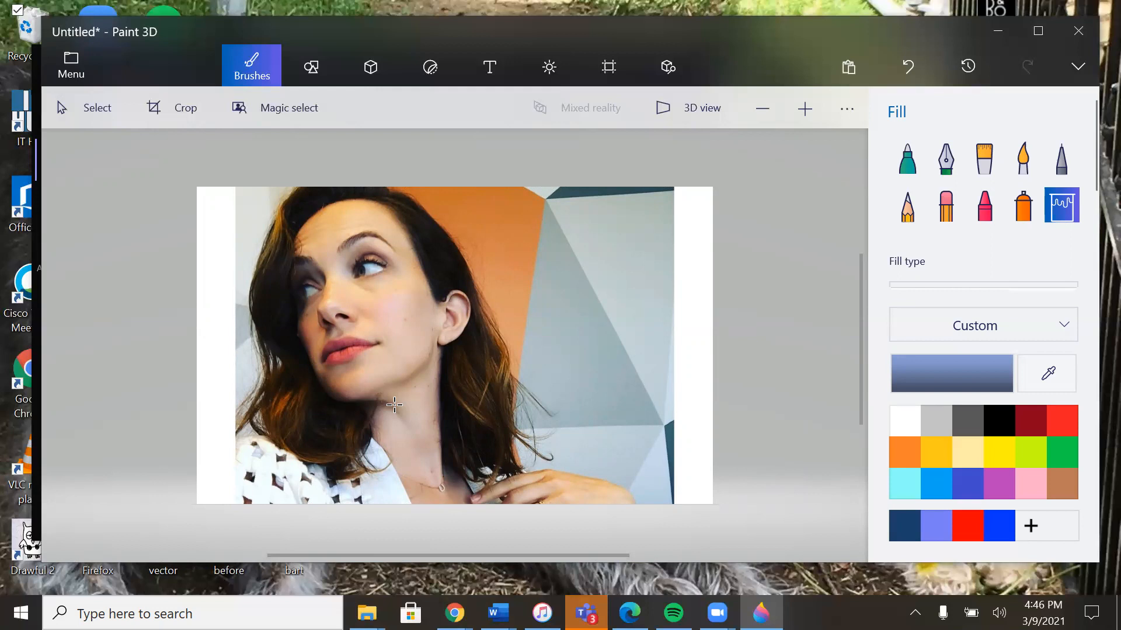
pyautogui.click(1064, 376)
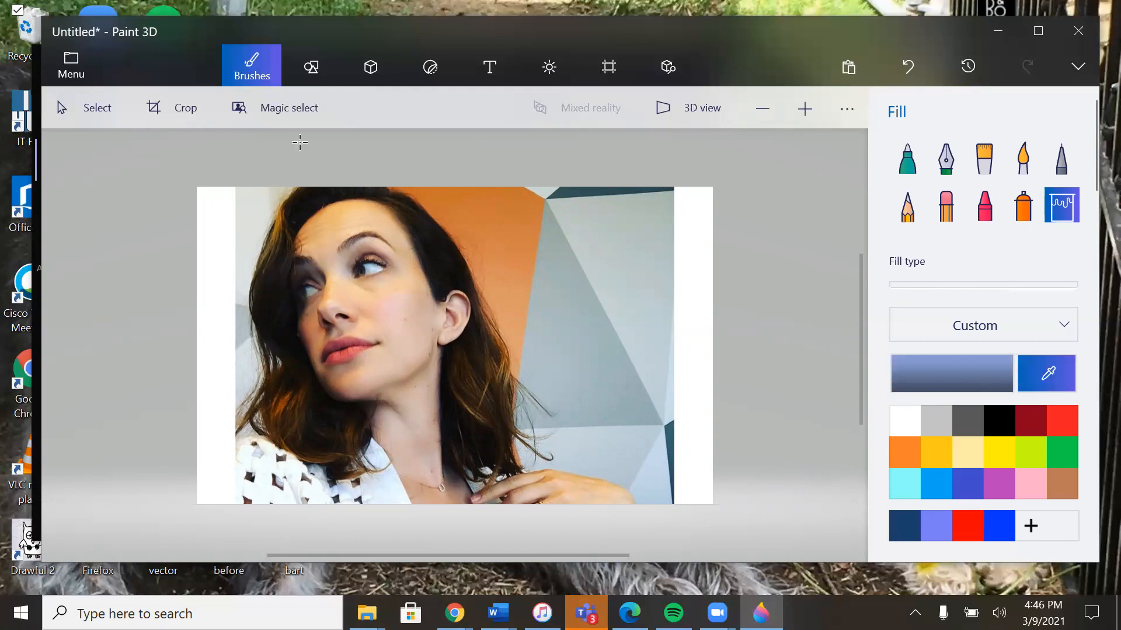
pyautogui.click(804, 109)
pyautogui.click(804, 109)
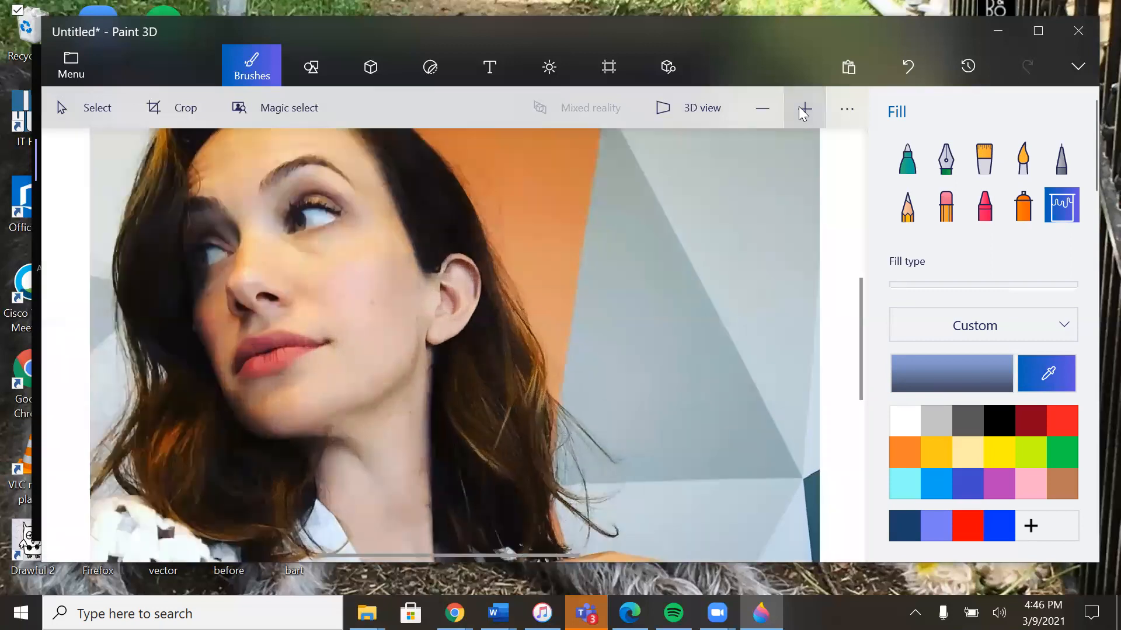
pyautogui.click(1068, 387)
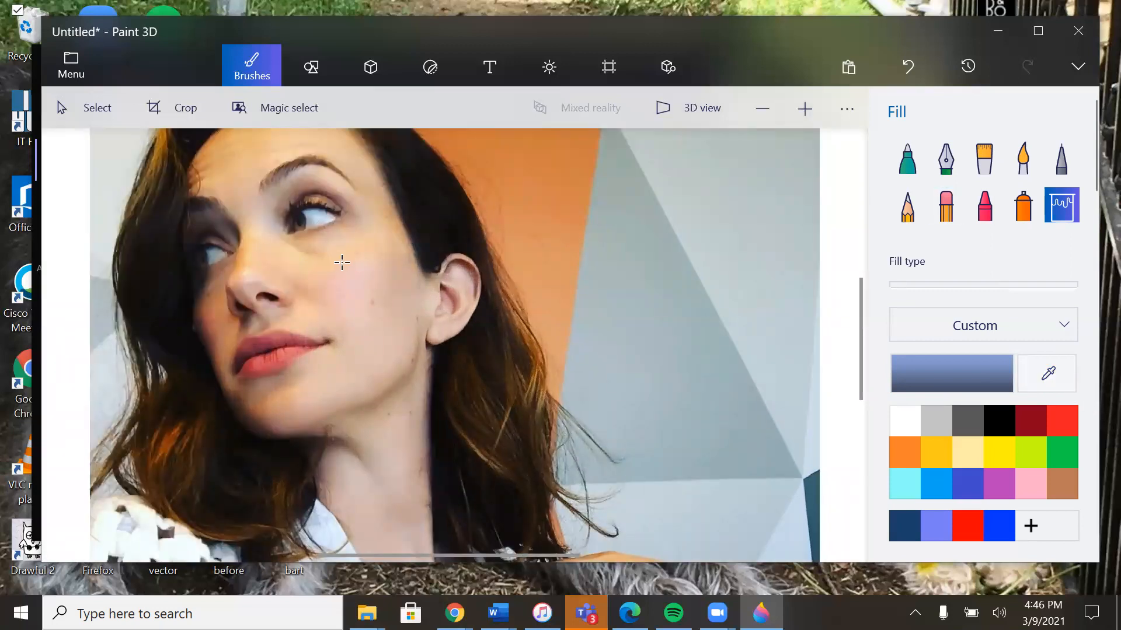
pyautogui.click(1039, 380)
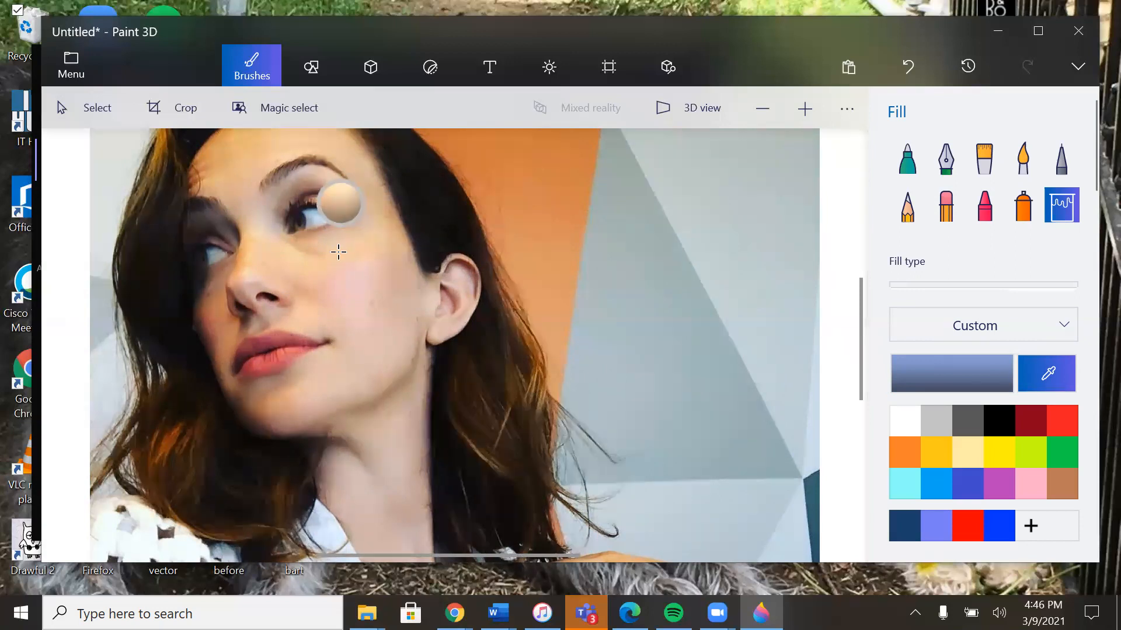
pyautogui.click(437, 229)
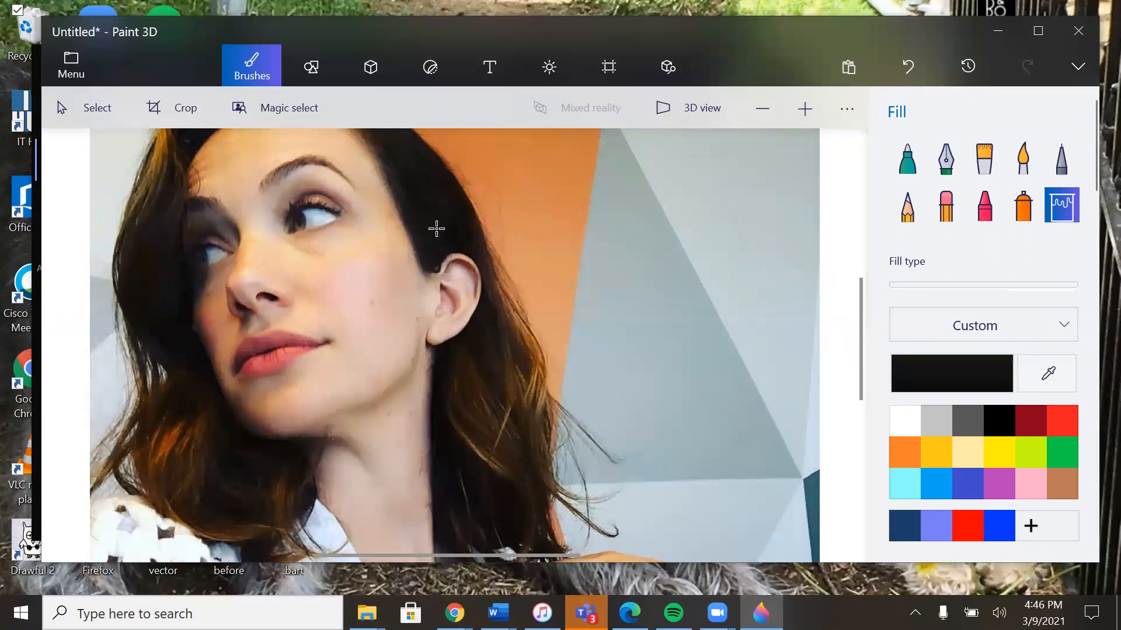
# Step: Undo a trial fill of the dark hair, set the fill tolerance to 5%, and refill the hair with the sampled near-black
pyautogui.click(434, 207)
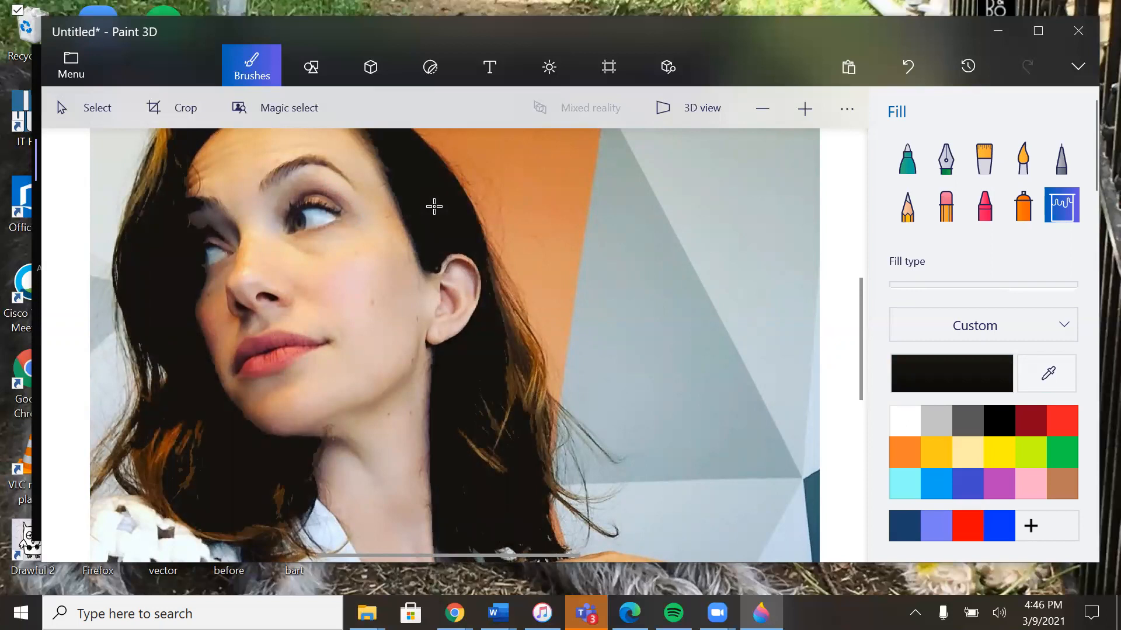
pyautogui.hotkey('ctrl', 'z')
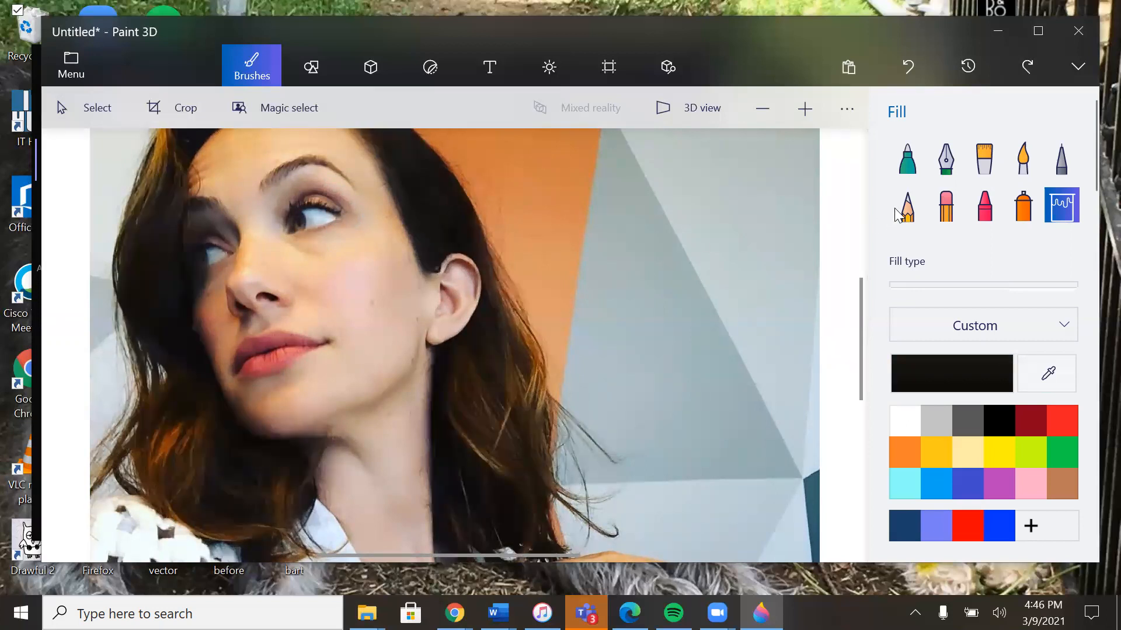
pyautogui.scroll(1, 990, 241)
pyautogui.scroll(-3, 990, 241)
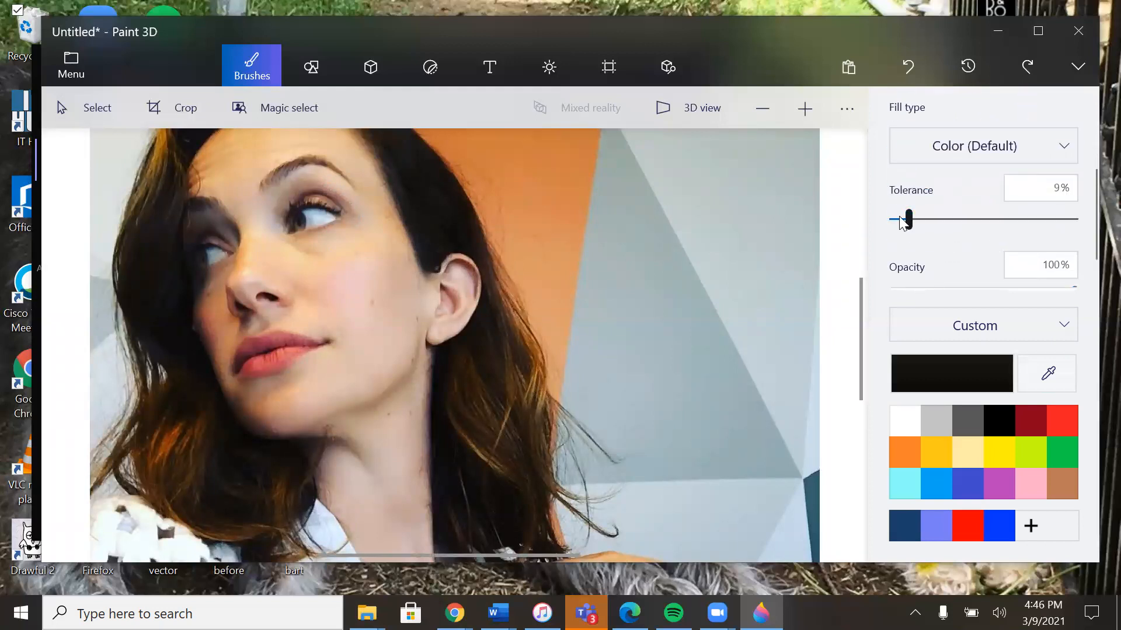
pyautogui.click(897, 219)
pyautogui.click(439, 221)
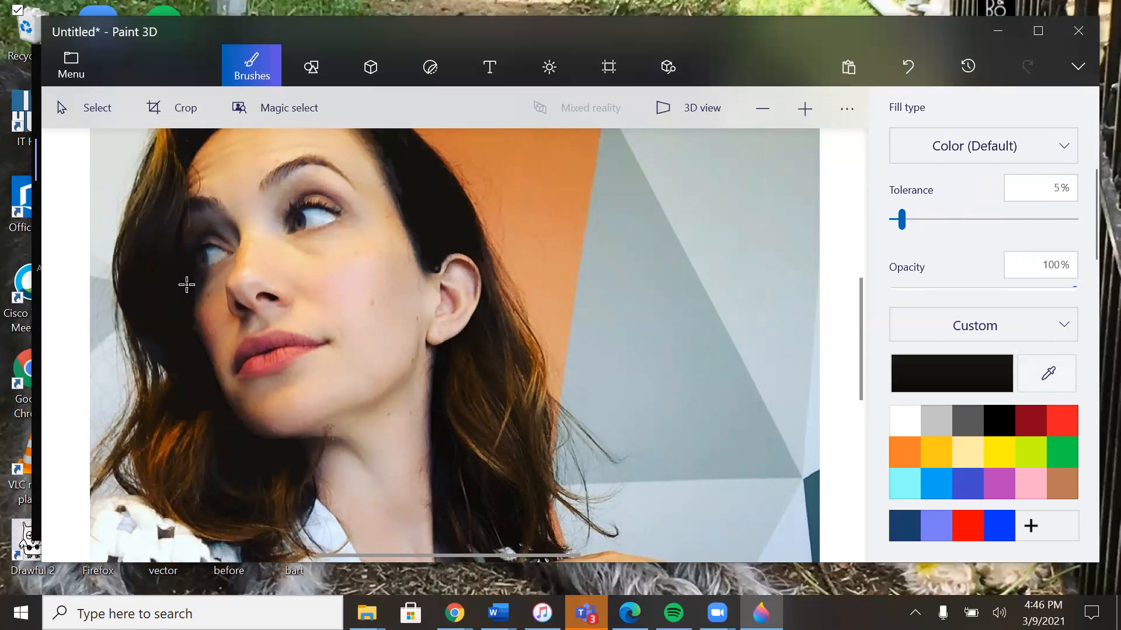
# Step: Sample the golden brown from the hair highlight beside the forehead and fill the lighter hair streaks with it at 12% tolerance
pyautogui.click(1046, 373)
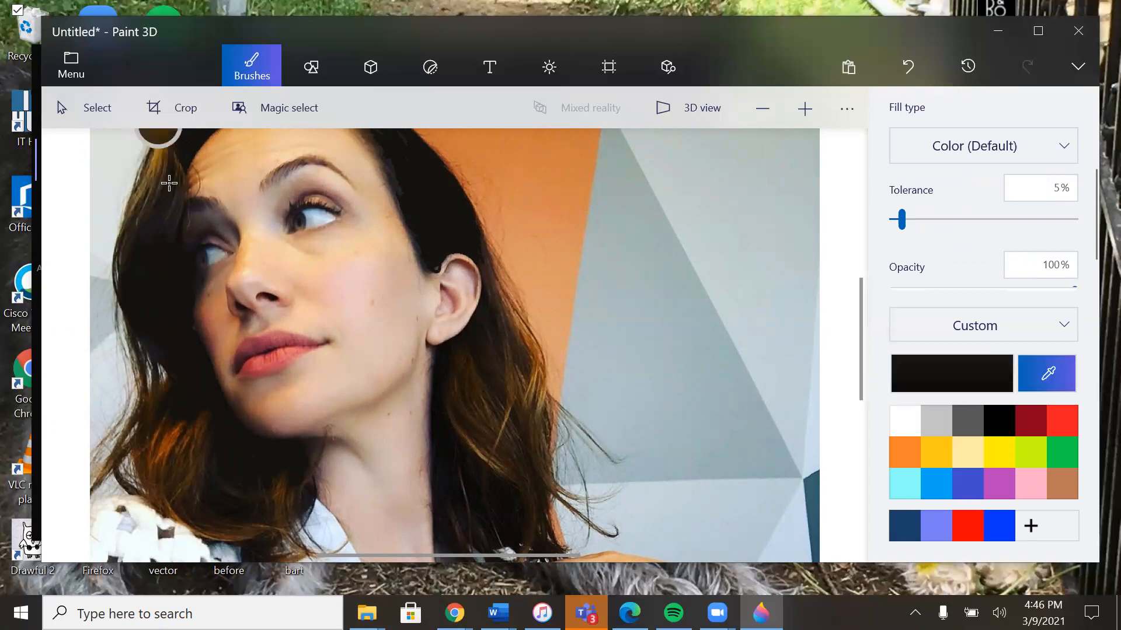
pyautogui.scroll(2, 859, 353)
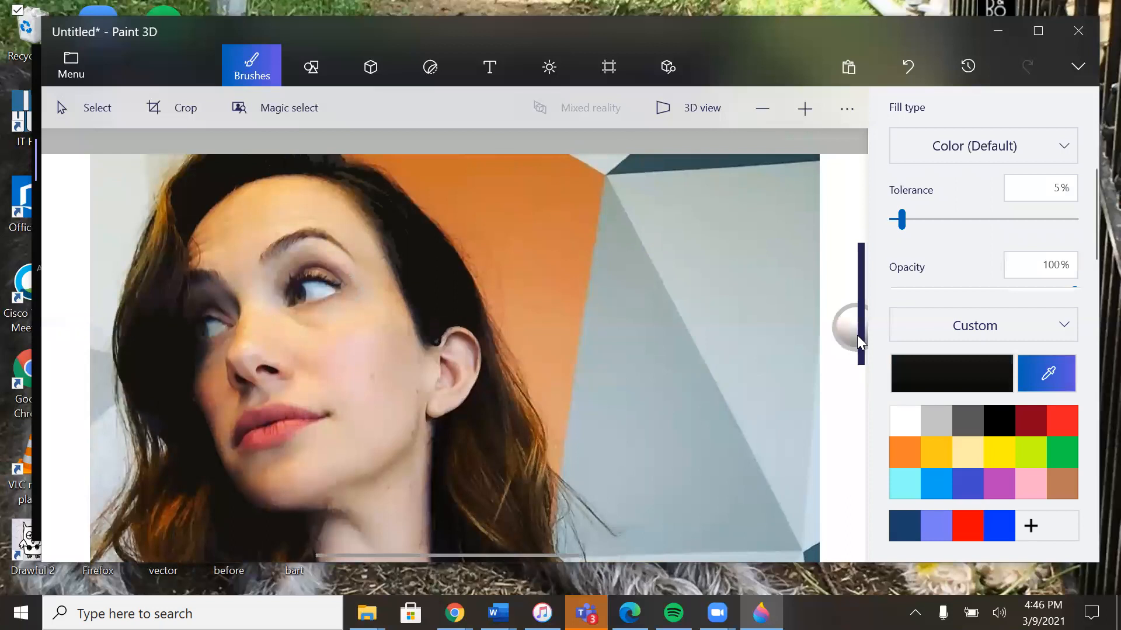
pyautogui.click(163, 224)
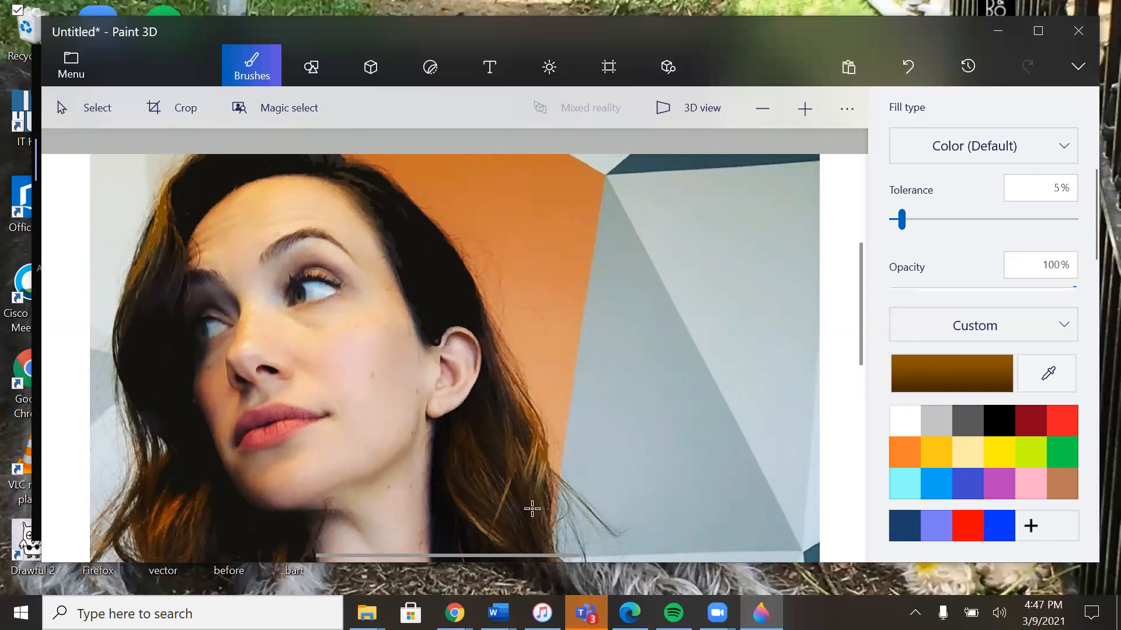
pyautogui.click(916, 220)
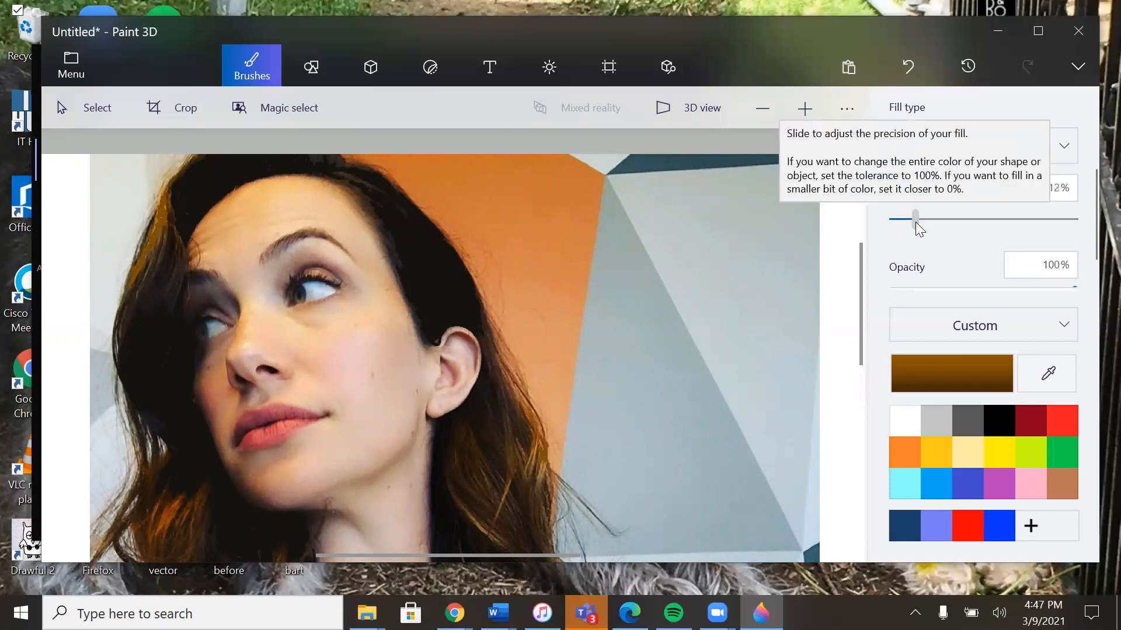
pyautogui.click(529, 462)
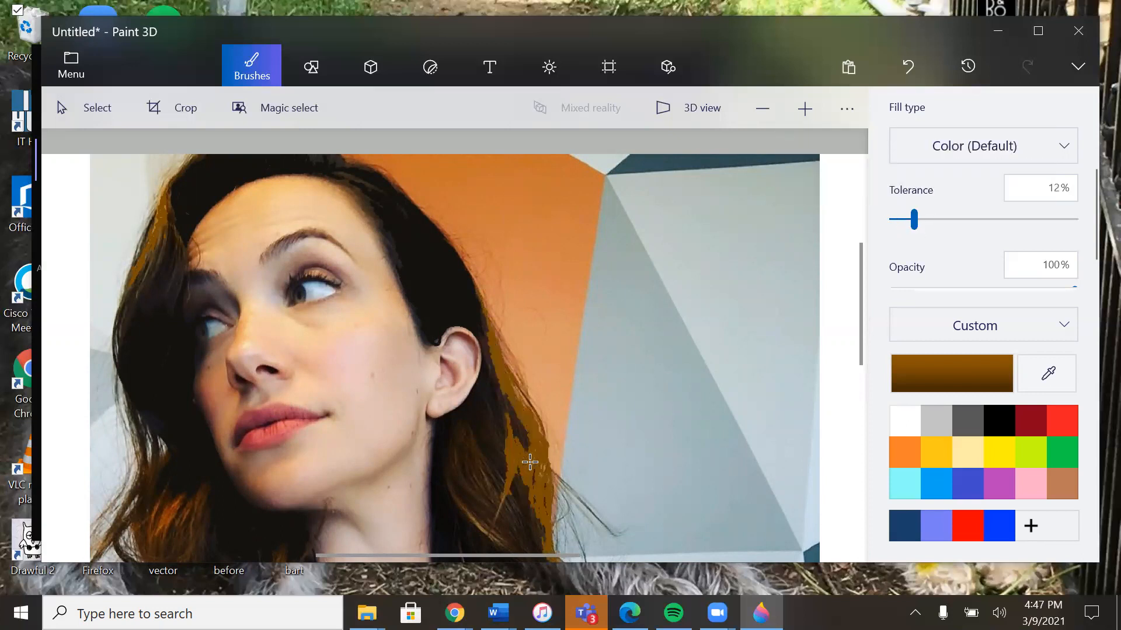
pyautogui.click(169, 524)
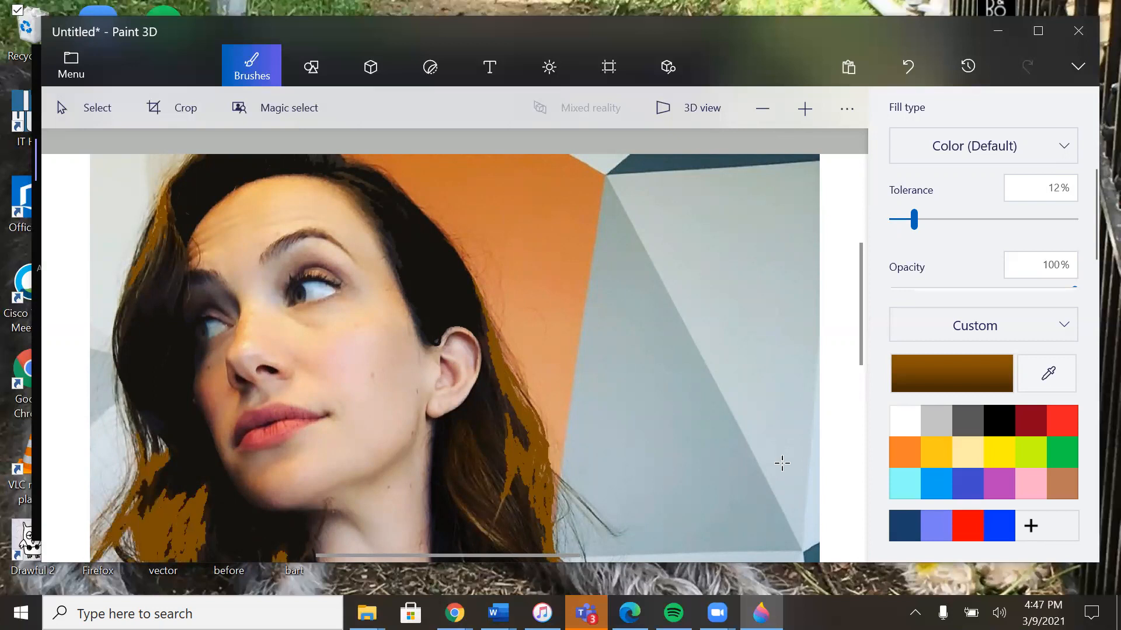
# Step: Try to fill the dark hair beside the neck with the golden brown at 12% tolerance, undoing each trial fill
pyautogui.moveTo(860, 334); pyautogui.dragTo(858, 390)
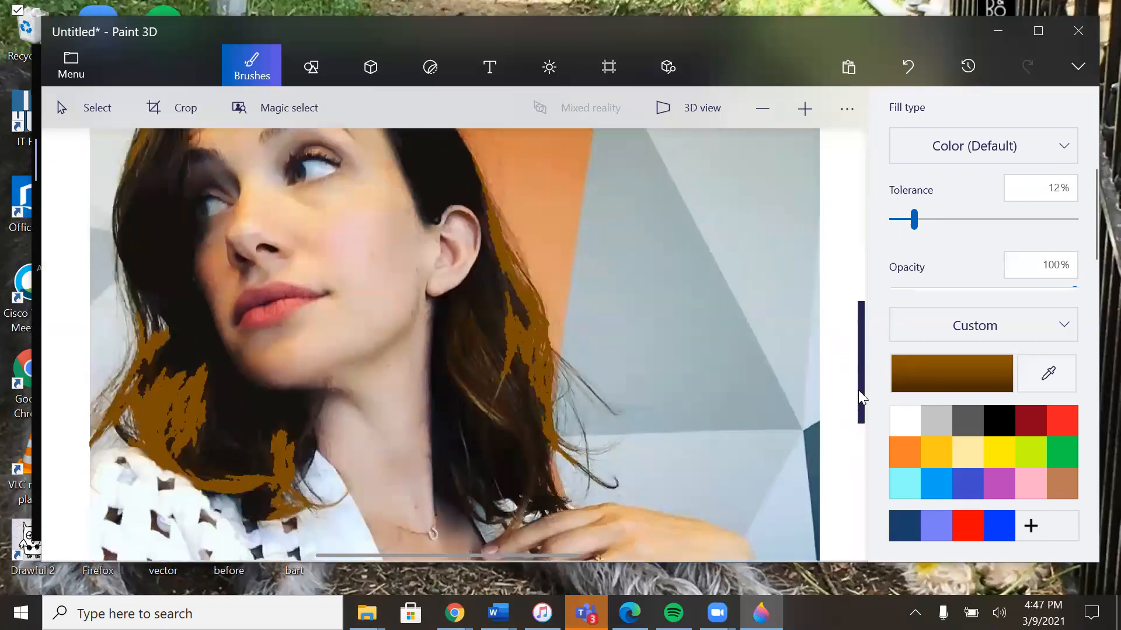
pyautogui.click(500, 418)
pyautogui.hotkey('ctrl', 'z')
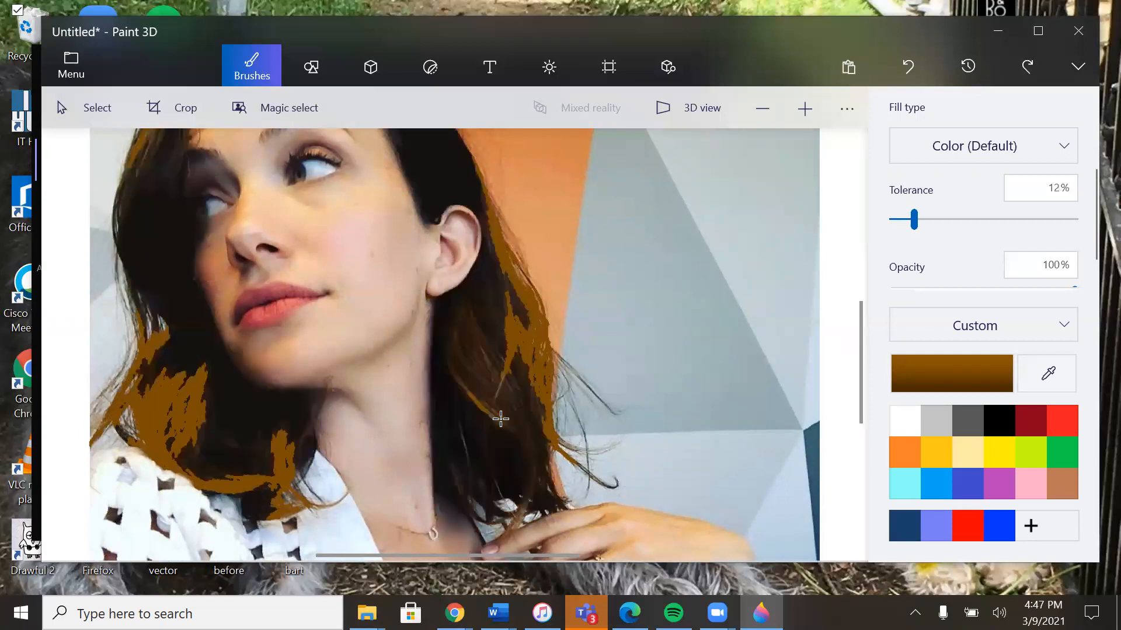
pyautogui.click(500, 424)
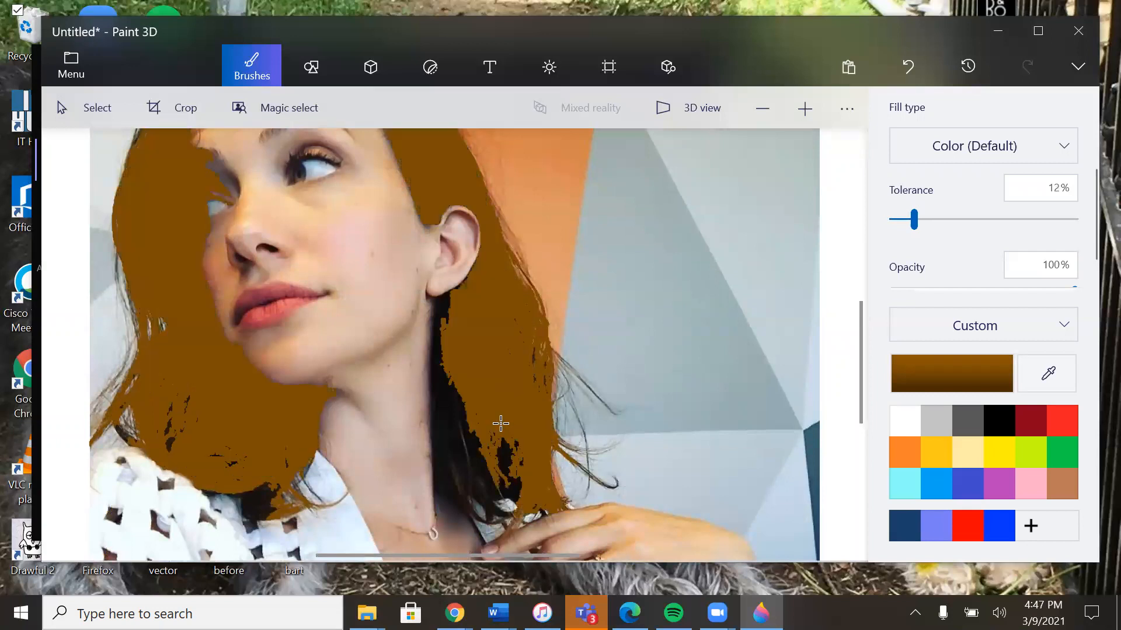
pyautogui.hotkey('ctrl', 'z')
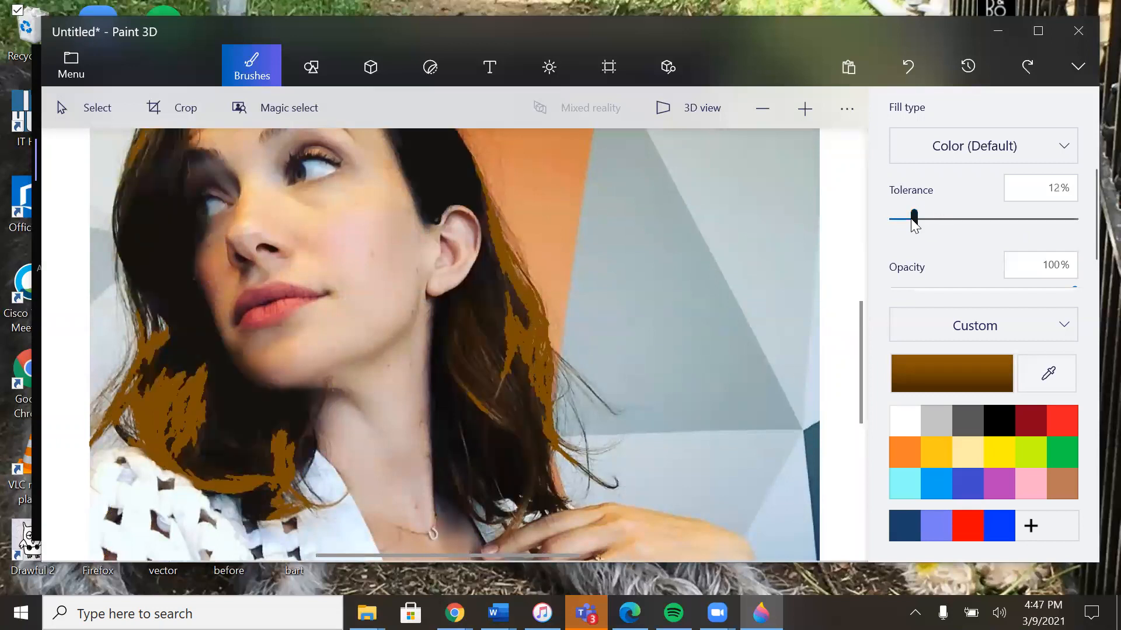
# Step: Set the fill tolerance to 7%, undo another golden-brown trial, and fill the dark hair with a dark brown sampled just below the ear
pyautogui.moveTo(908, 226); pyautogui.dragTo(900, 226)
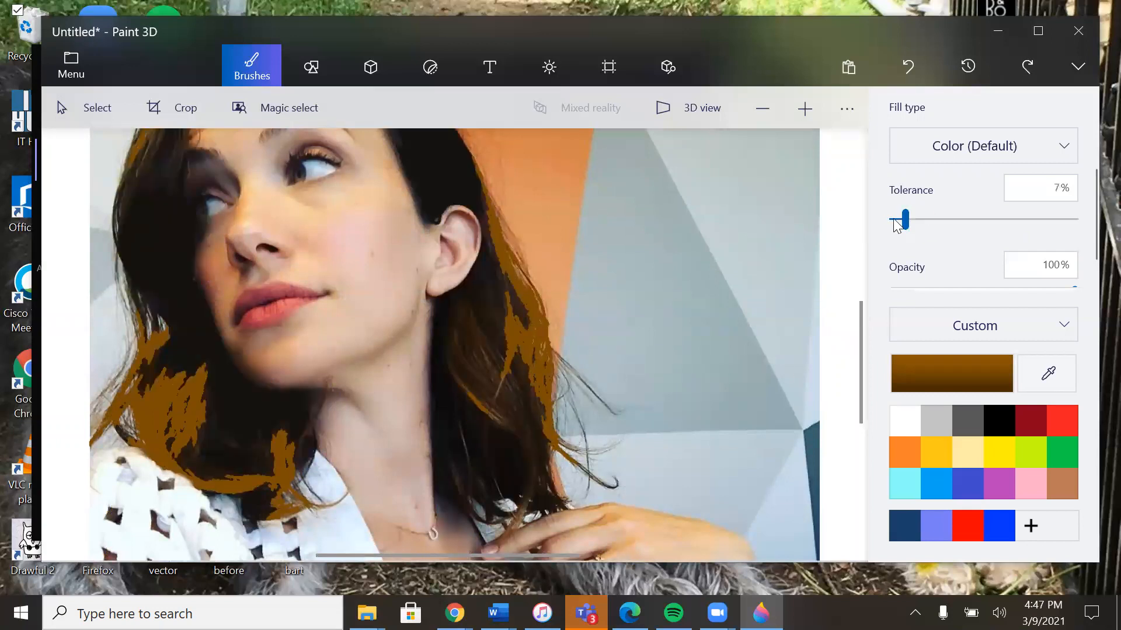
pyautogui.click(470, 365)
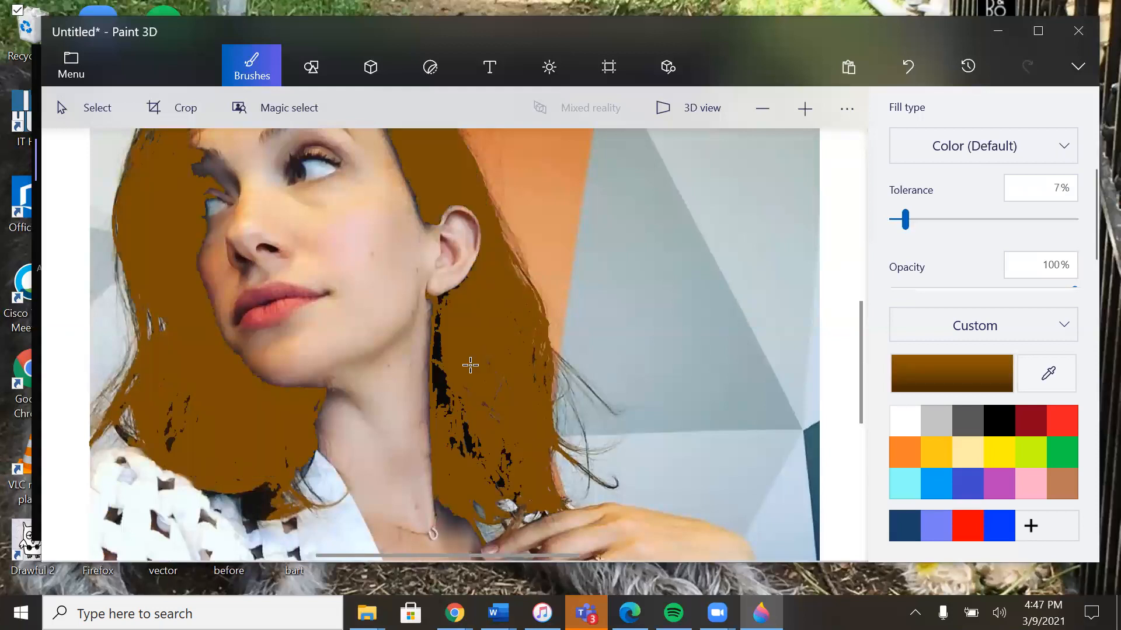
pyautogui.hotkey('ctrl', 'z')
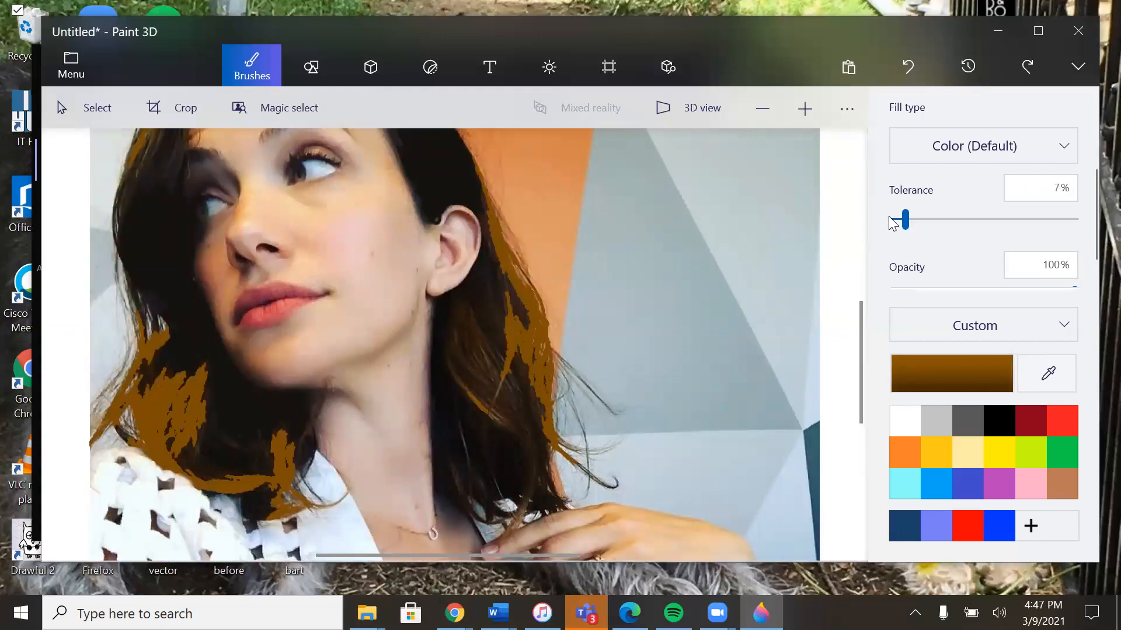
pyautogui.click(1030, 380)
pyautogui.click(467, 302)
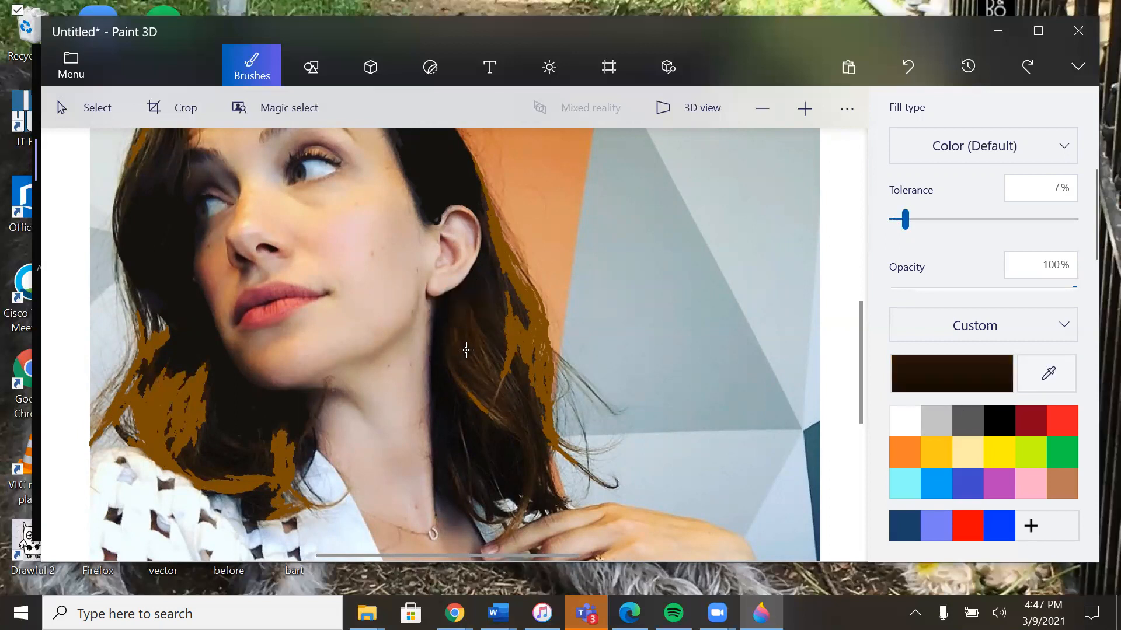
pyautogui.click(465, 350)
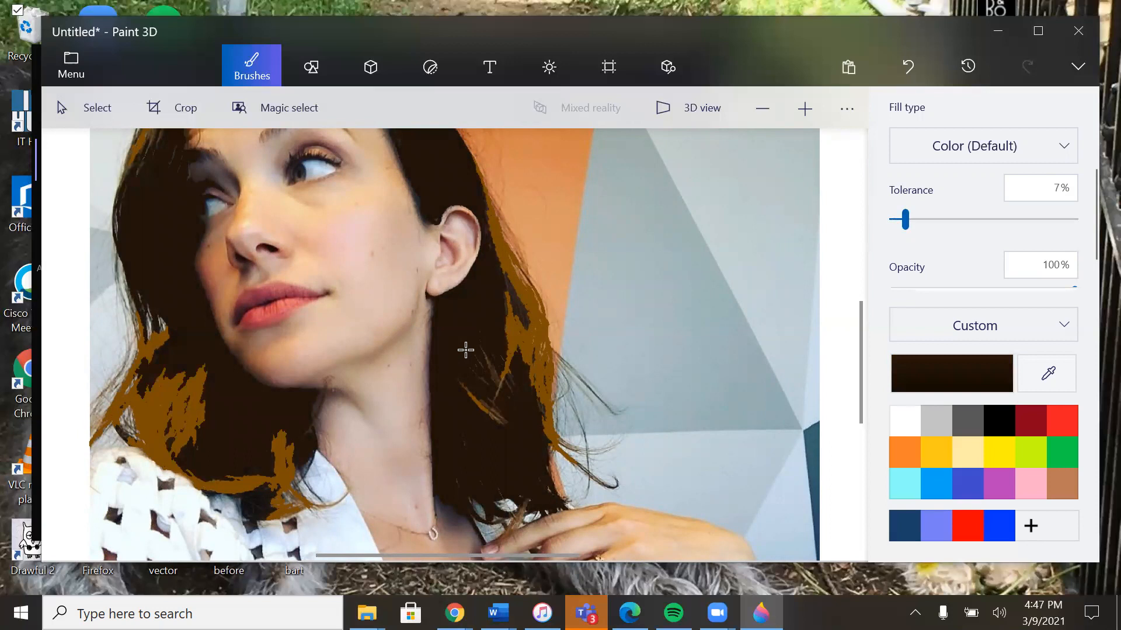
# Step: Fill the hairline strip above the temple with the medium brown sampled there, undoing the excess fill
pyautogui.moveTo(853, 346); pyautogui.dragTo(853, 297)
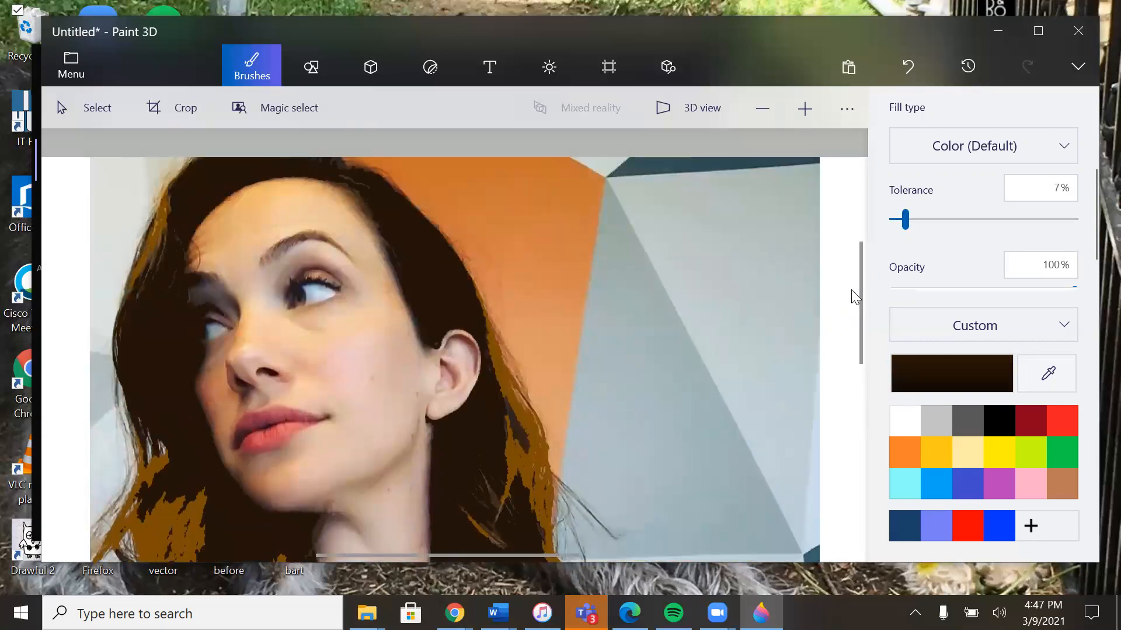
pyautogui.click(1047, 374)
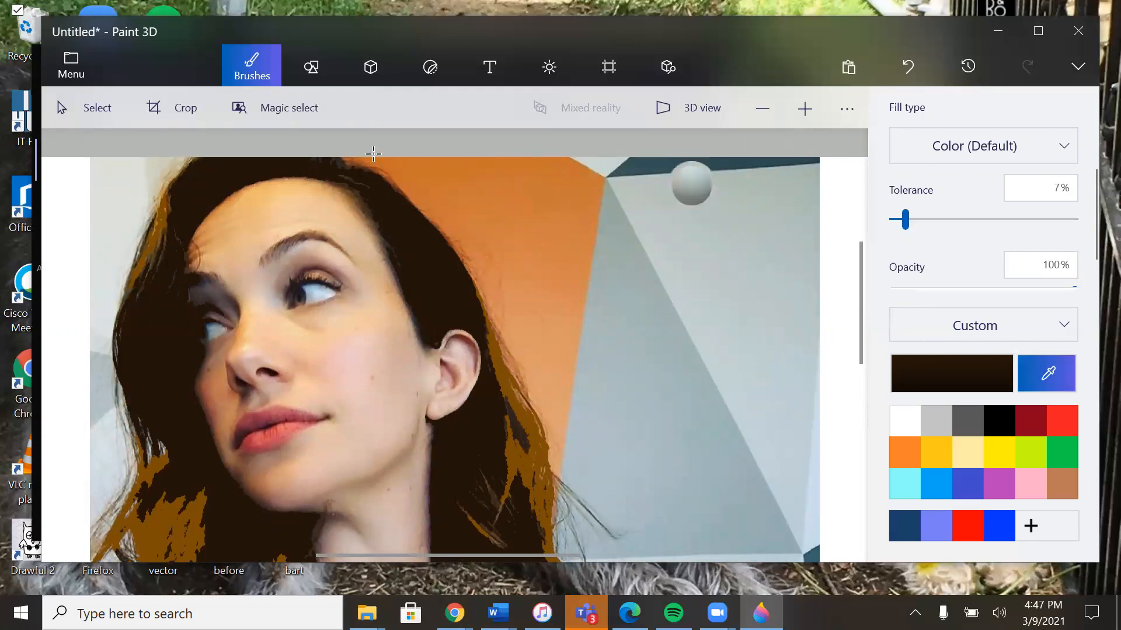
pyautogui.click(360, 207)
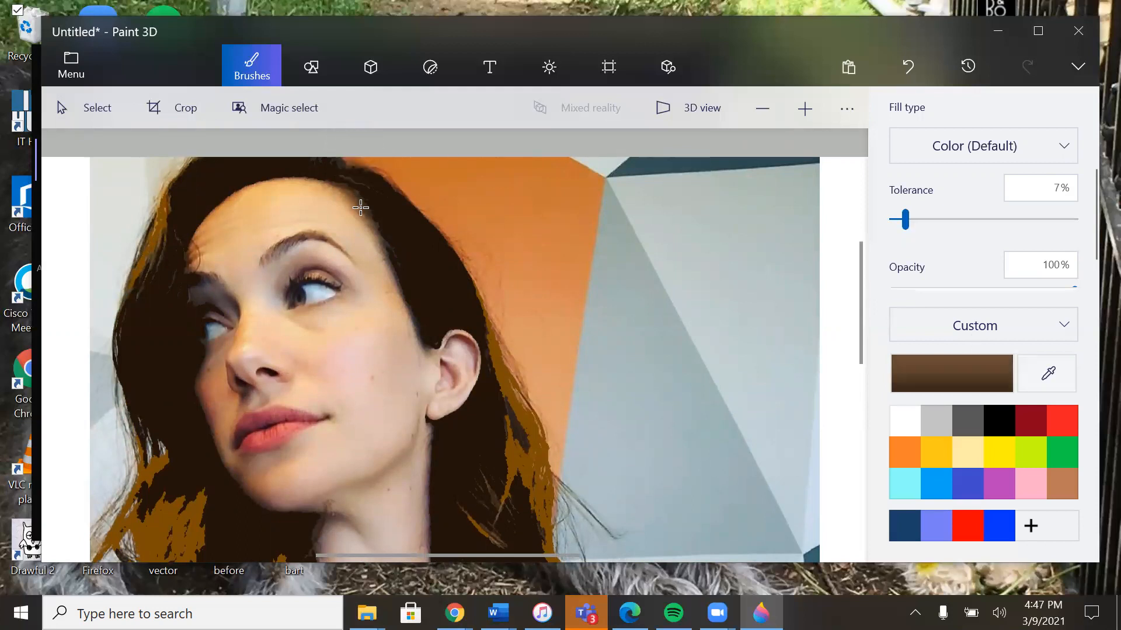
pyautogui.click(359, 199)
pyautogui.click(356, 213)
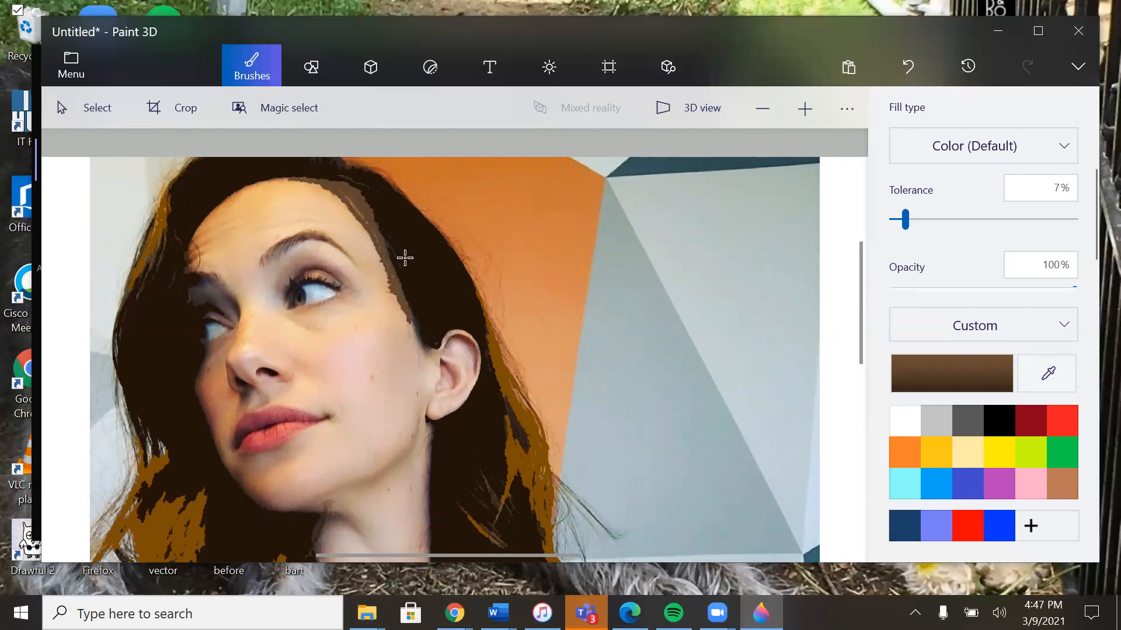
pyautogui.hotkey('ctrl', 'z')
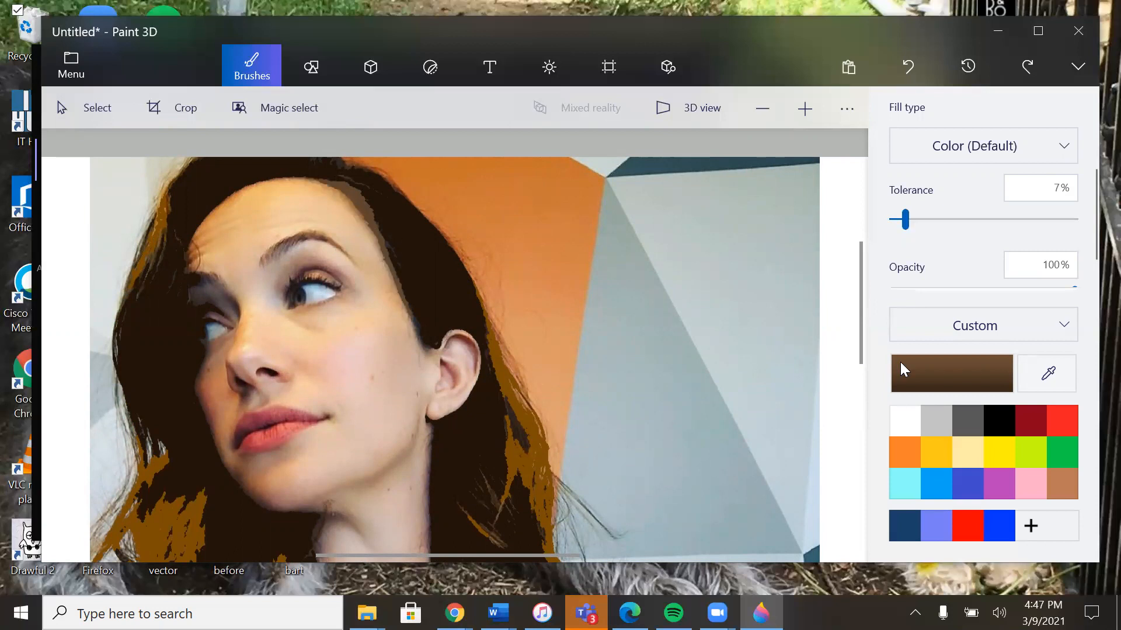
# Step: Sample the reddish brown from the ear's upper rim and fill the ear's shadowed rim and inner hollow with it
pyautogui.click(1019, 379)
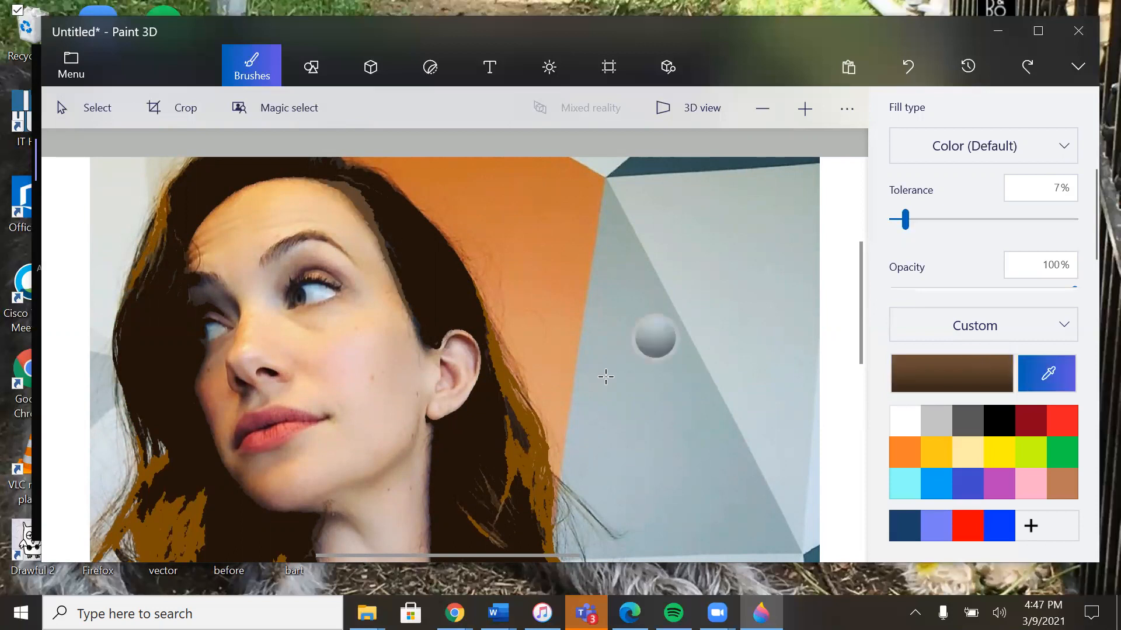
pyautogui.click(466, 341)
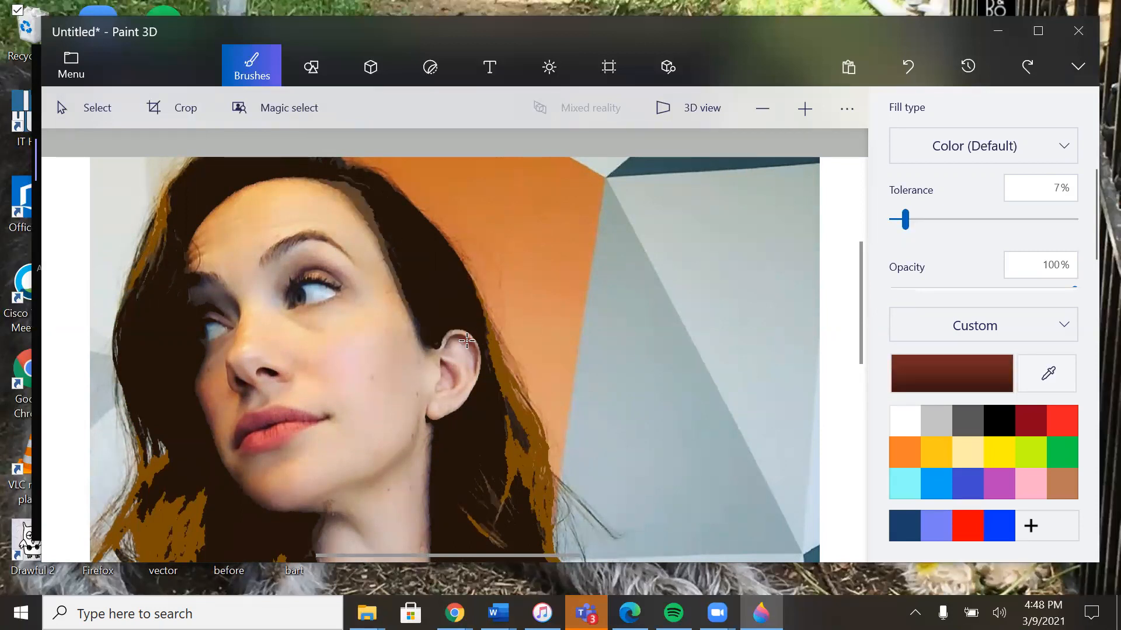
pyautogui.click(475, 350)
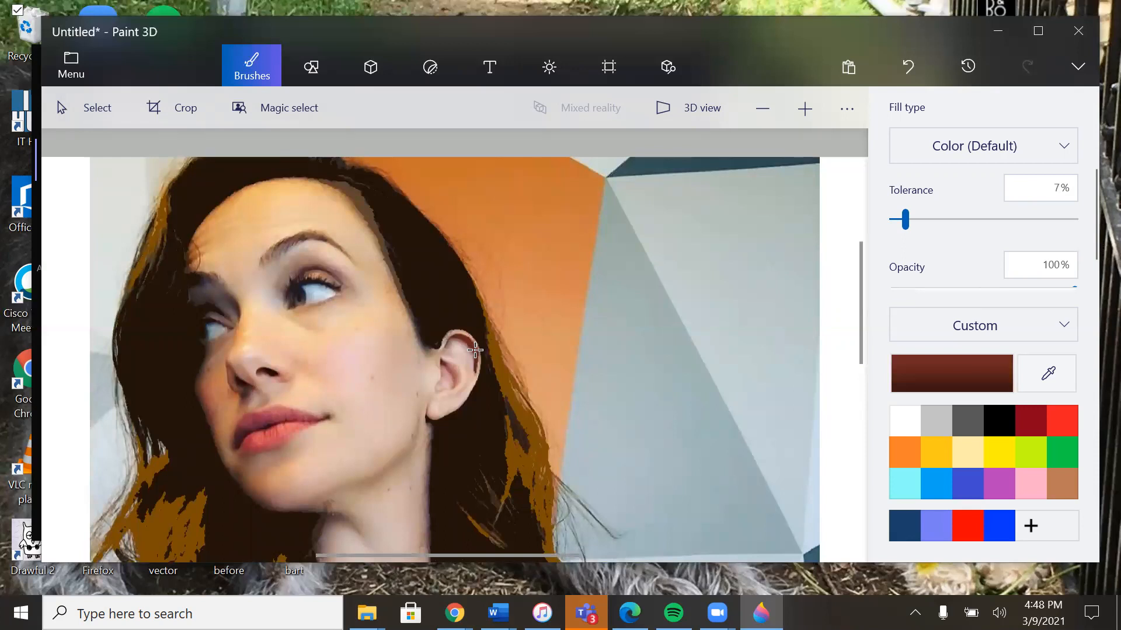
pyautogui.click(444, 366)
pyautogui.click(451, 371)
# Step: Sample the pale pink from the upper ear and fill the light skin of the ear and cheek with it
pyautogui.click(1047, 382)
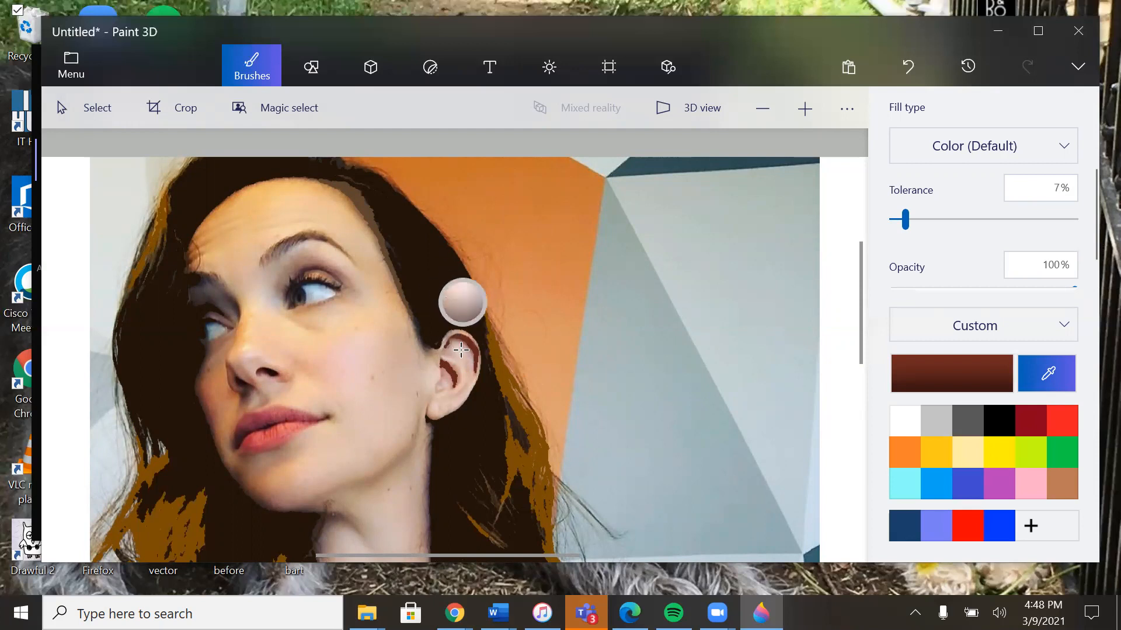
pyautogui.click(461, 349)
pyautogui.click(462, 349)
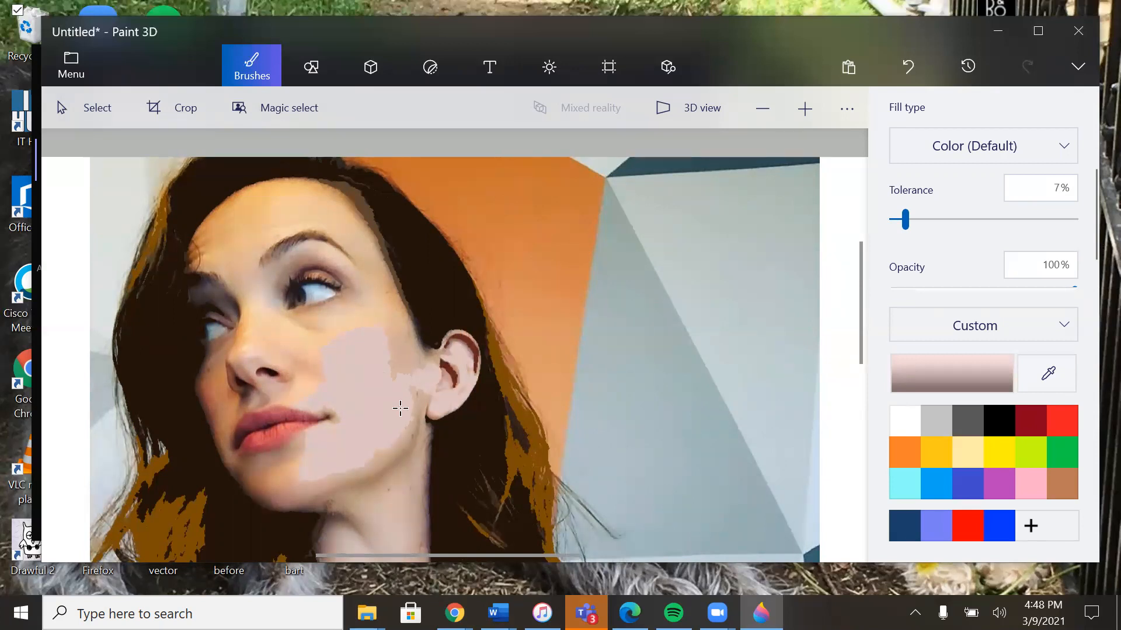
# Step: Sample the darker dusty pink from the ear's front edge and fill the skin patch between the cheek and temple with it
pyautogui.click(1066, 387)
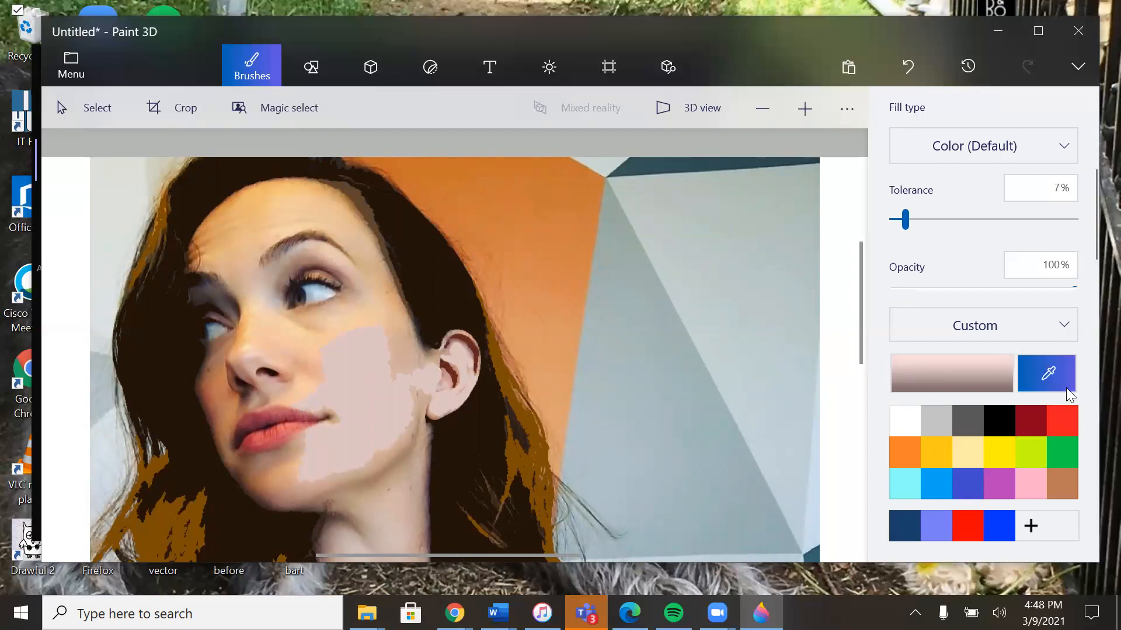
pyautogui.click(444, 350)
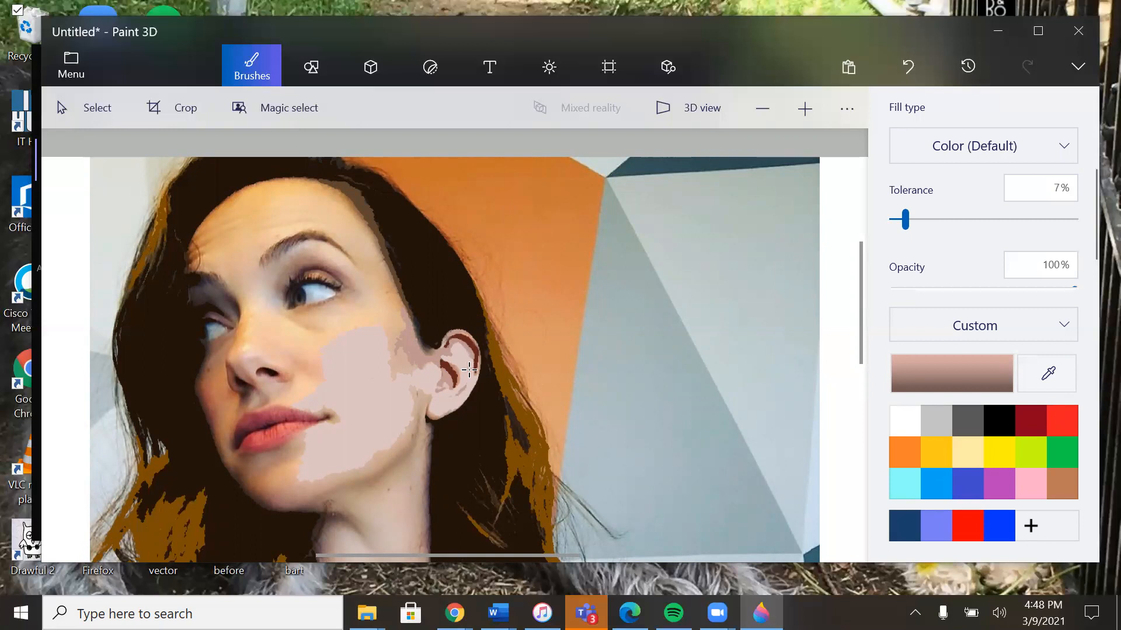
# Step: Try to fill the skin patch between the cheek and temple with the dusty pink, and undo the fill
pyautogui.click(398, 365)
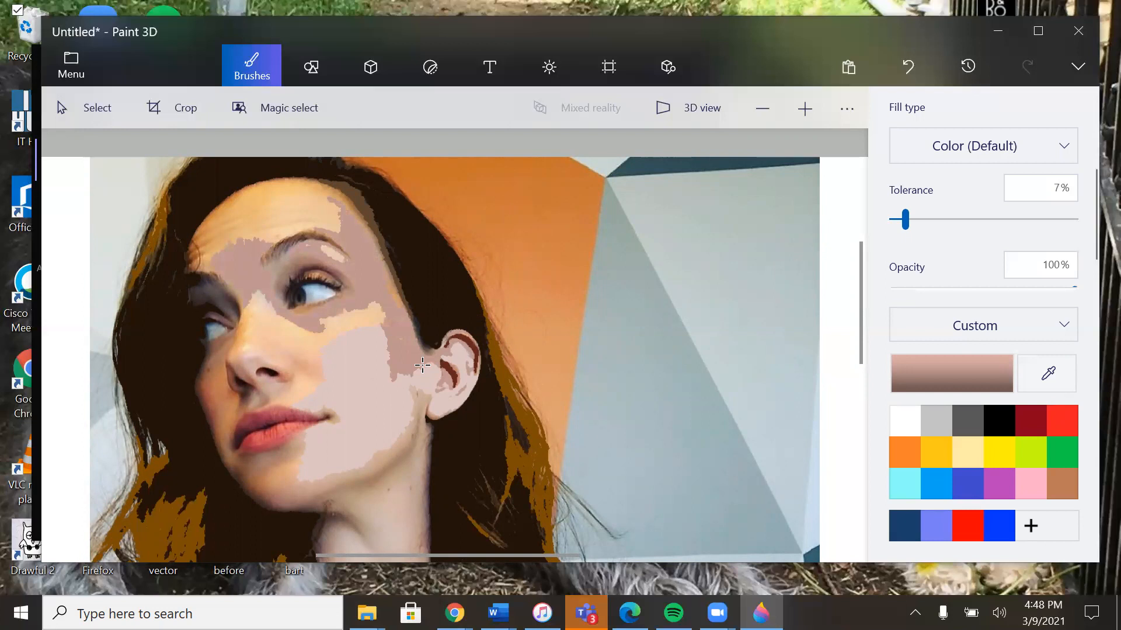
pyautogui.hotkey('ctrl', 'z')
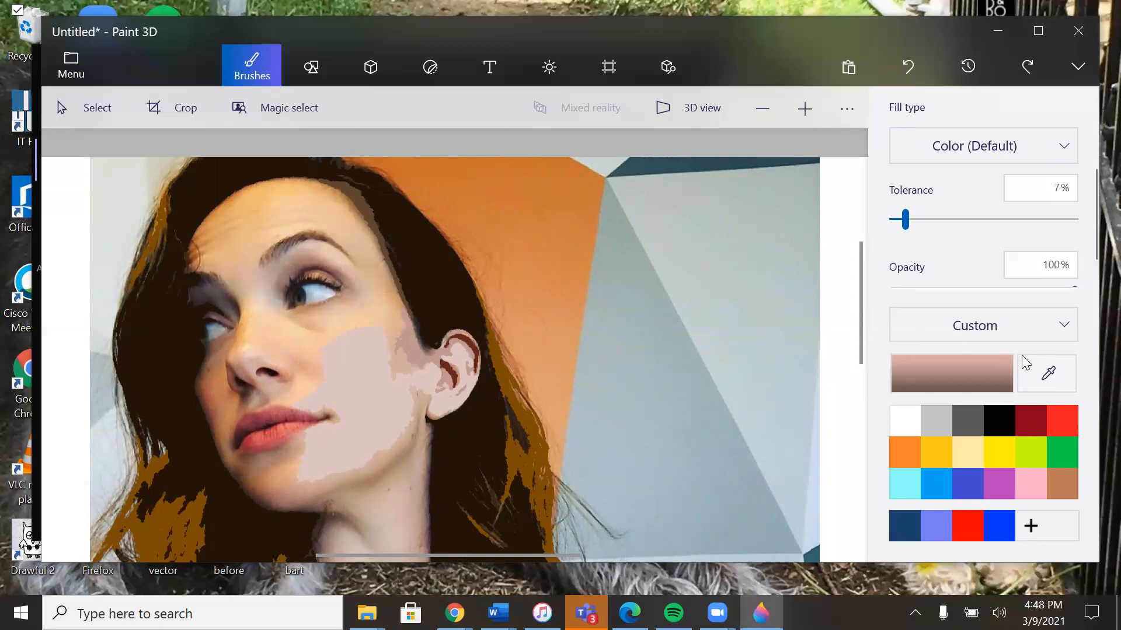
# Step: Sample the dark reddish brown from the eyebrow above the nearer eye and fill the whole eyebrow with it
pyautogui.click(1028, 374)
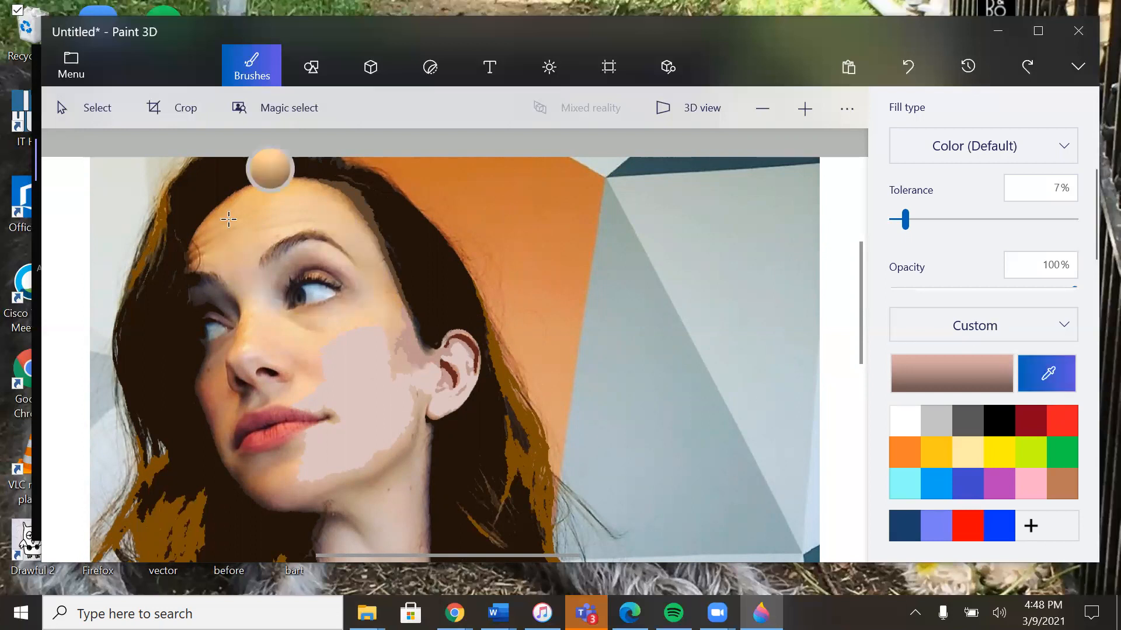
pyautogui.click(286, 244)
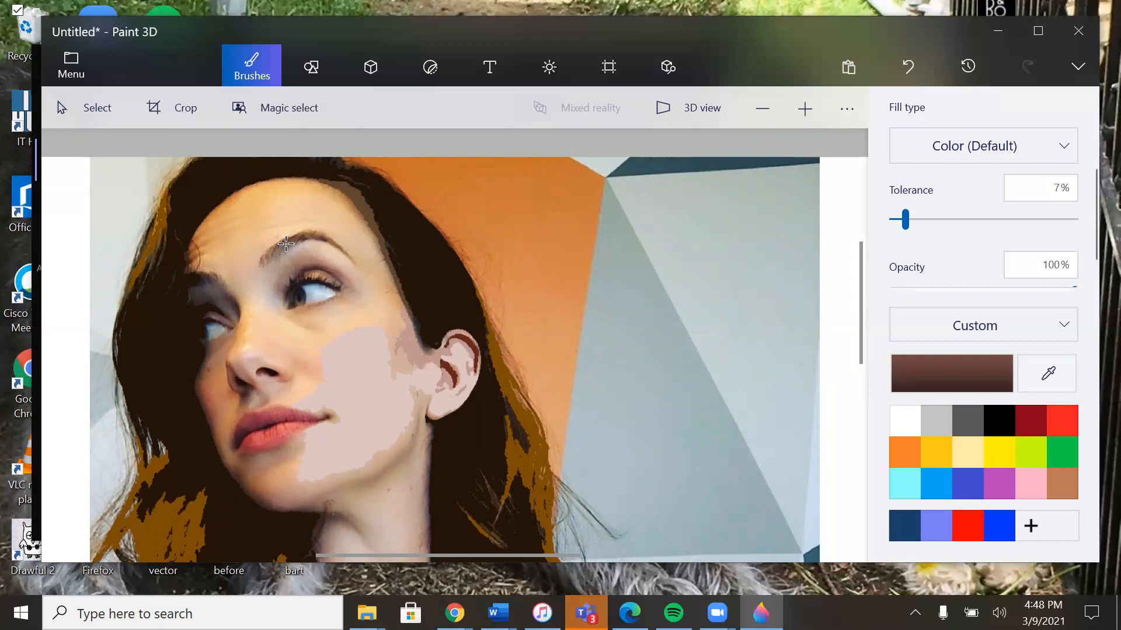
pyautogui.click(285, 245)
pyautogui.click(268, 255)
pyautogui.click(298, 237)
pyautogui.click(317, 235)
pyautogui.click(329, 237)
pyautogui.click(331, 241)
pyautogui.click(1030, 372)
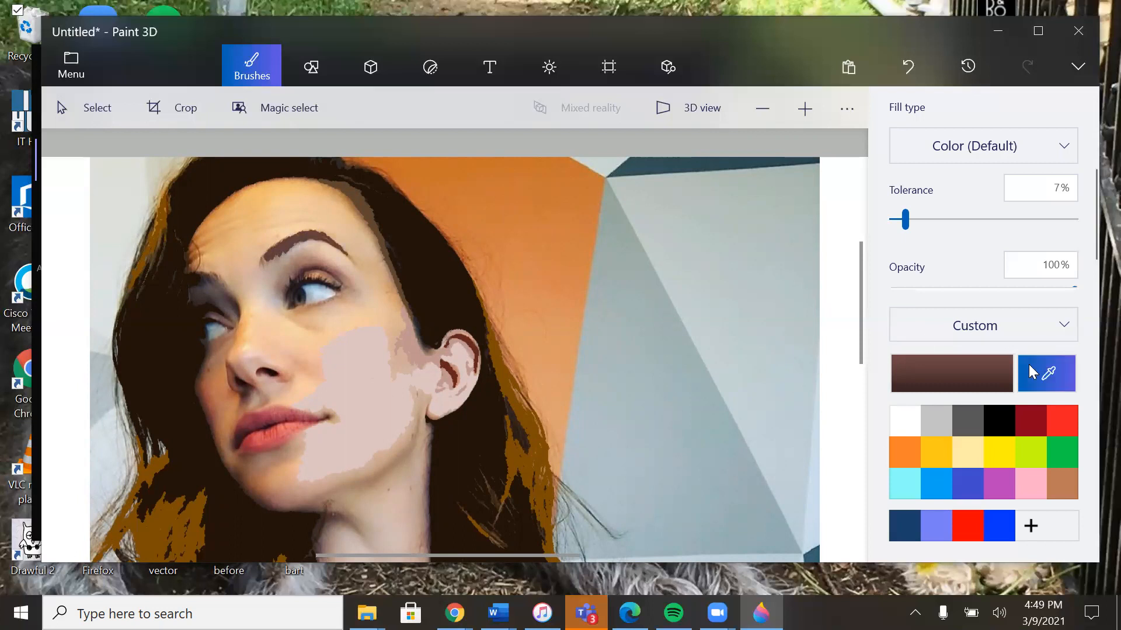
pyautogui.click(1030, 370)
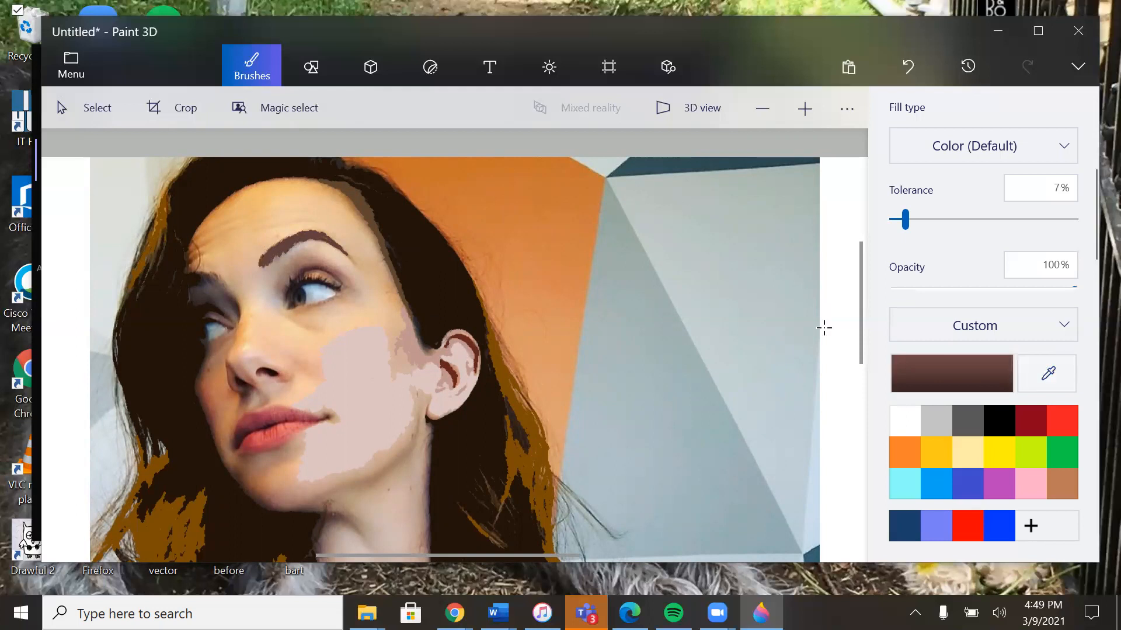
# Step: Sample the blackish brown and dark plum shades at the farther eyebrow and fill its tonal areas with them
pyautogui.click(1030, 370)
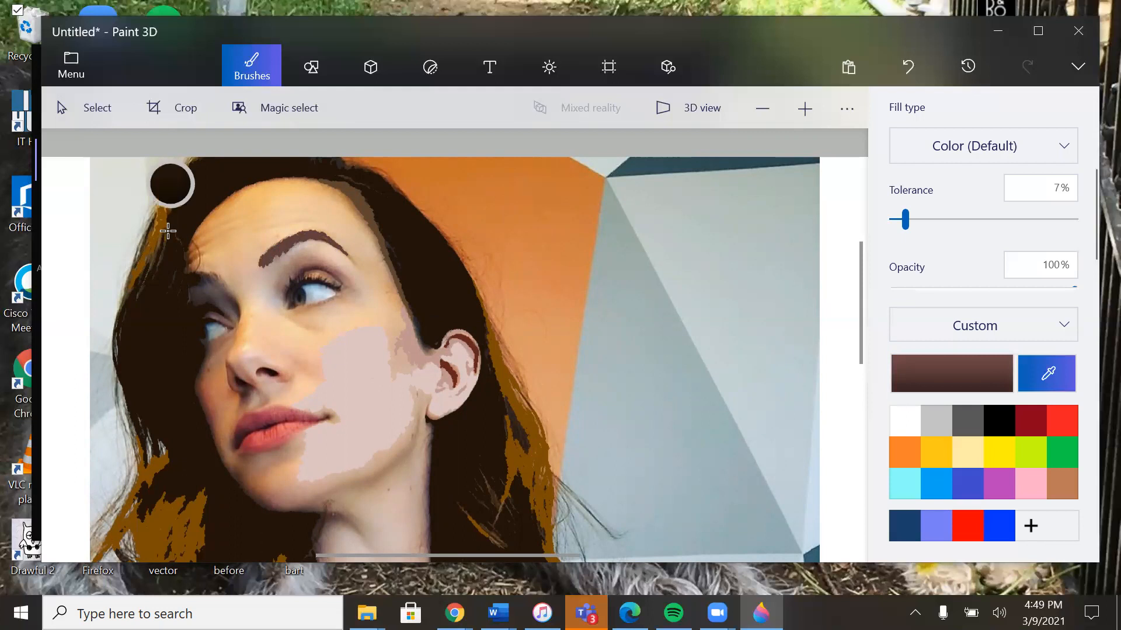
pyautogui.click(195, 279)
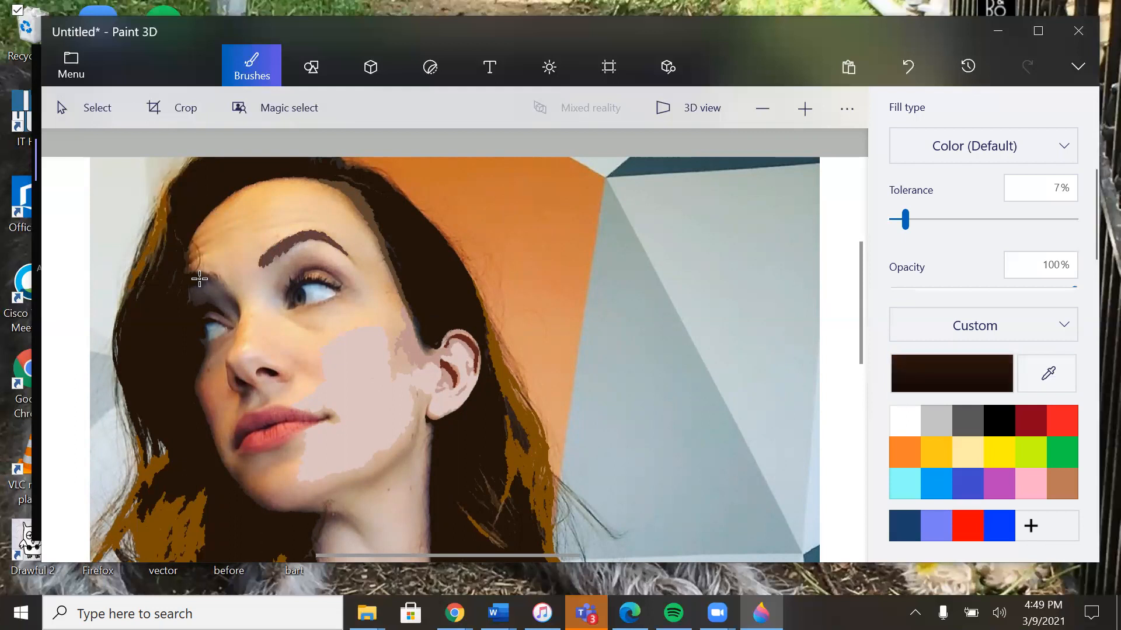
pyautogui.click(199, 280)
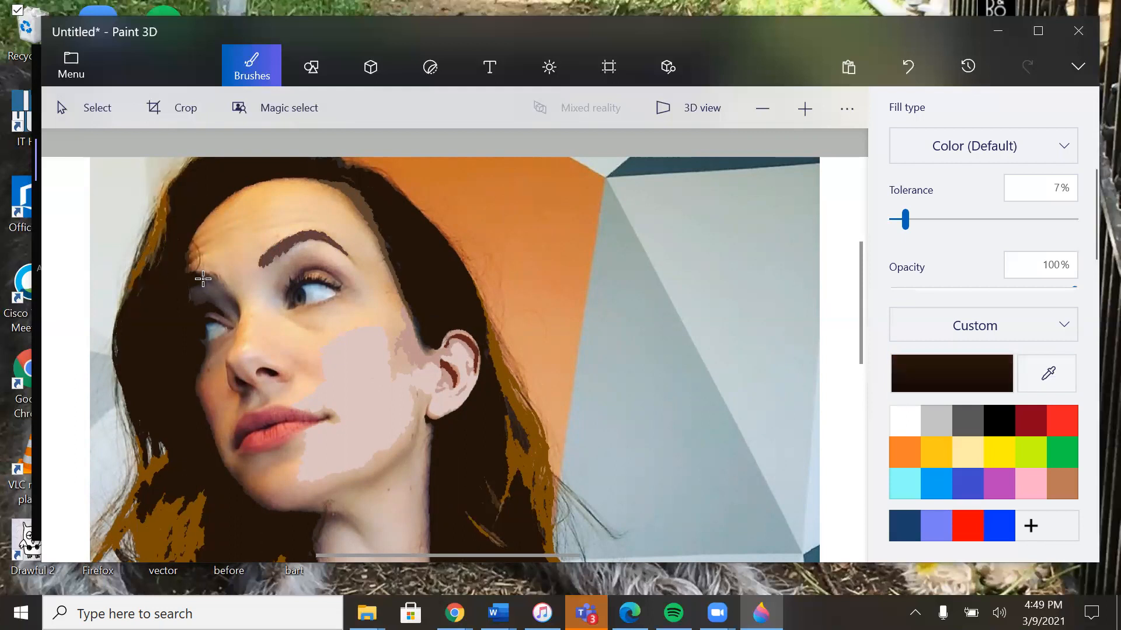
pyautogui.click(1042, 371)
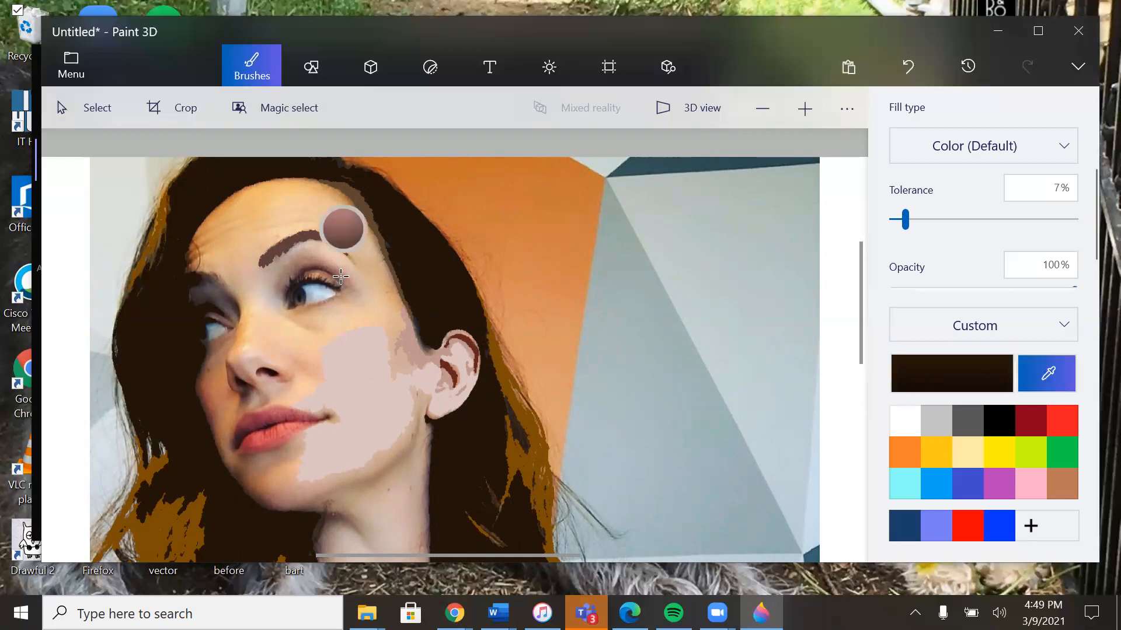
pyautogui.click(210, 281)
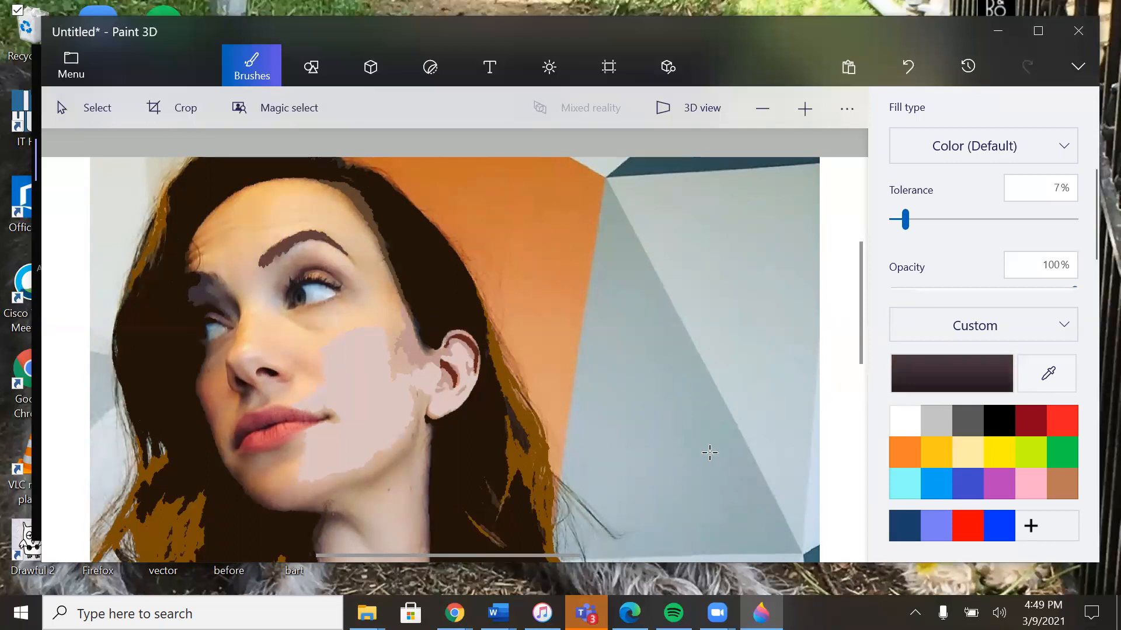
# Step: Fill the shaded skin between the farther eyebrow and the nose bridge with the gray-brown and dark brown sampled there
pyautogui.click(1049, 383)
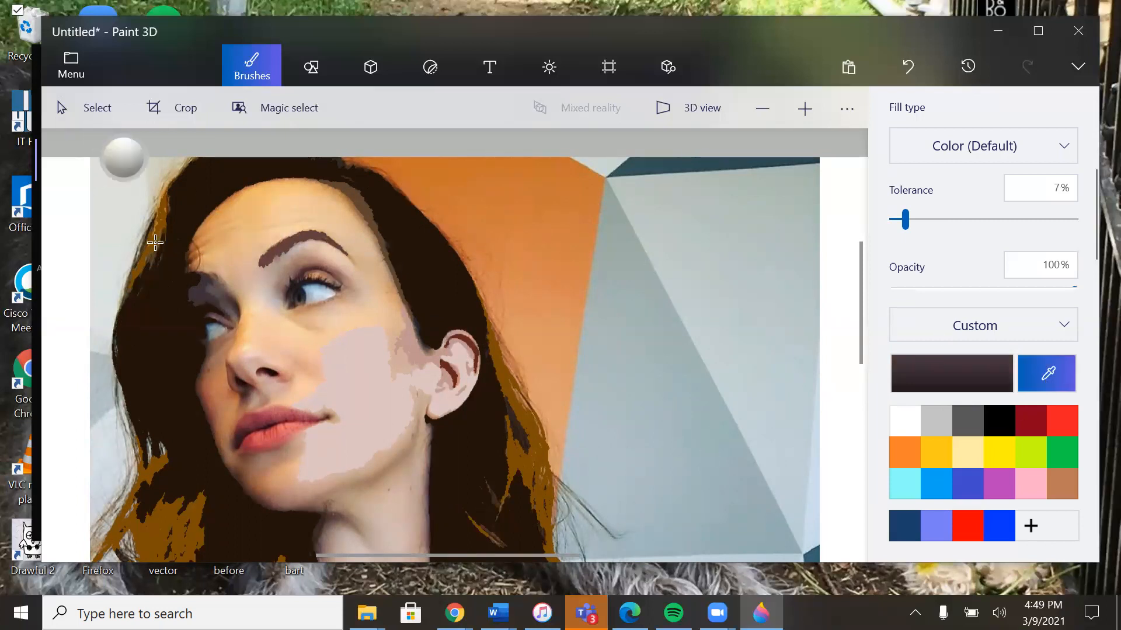
pyautogui.click(216, 292)
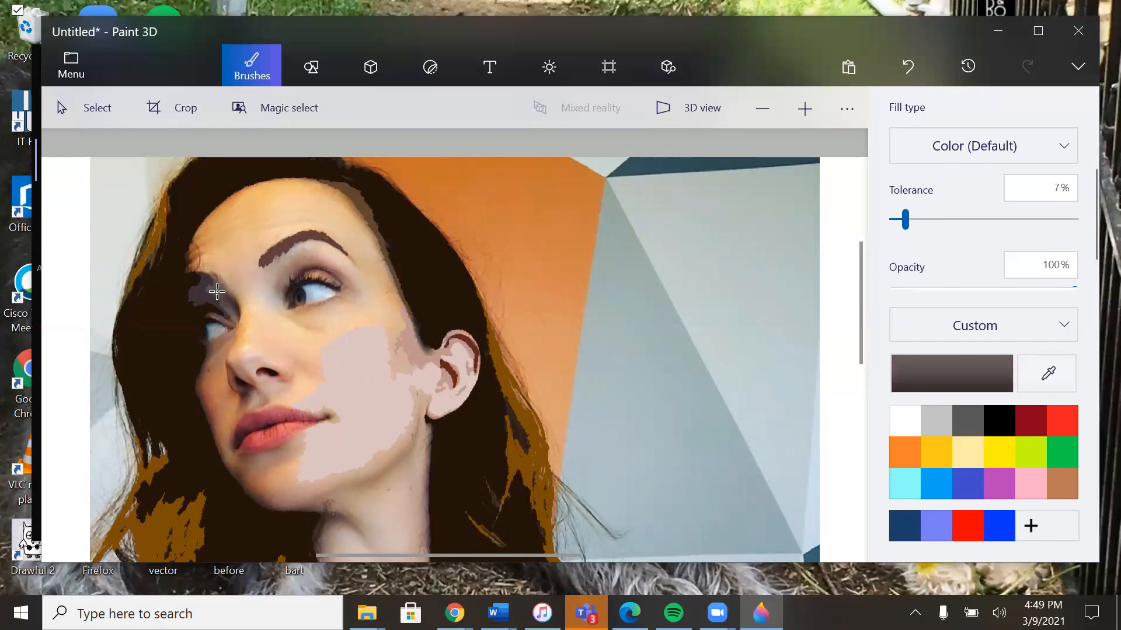
pyautogui.click(1027, 375)
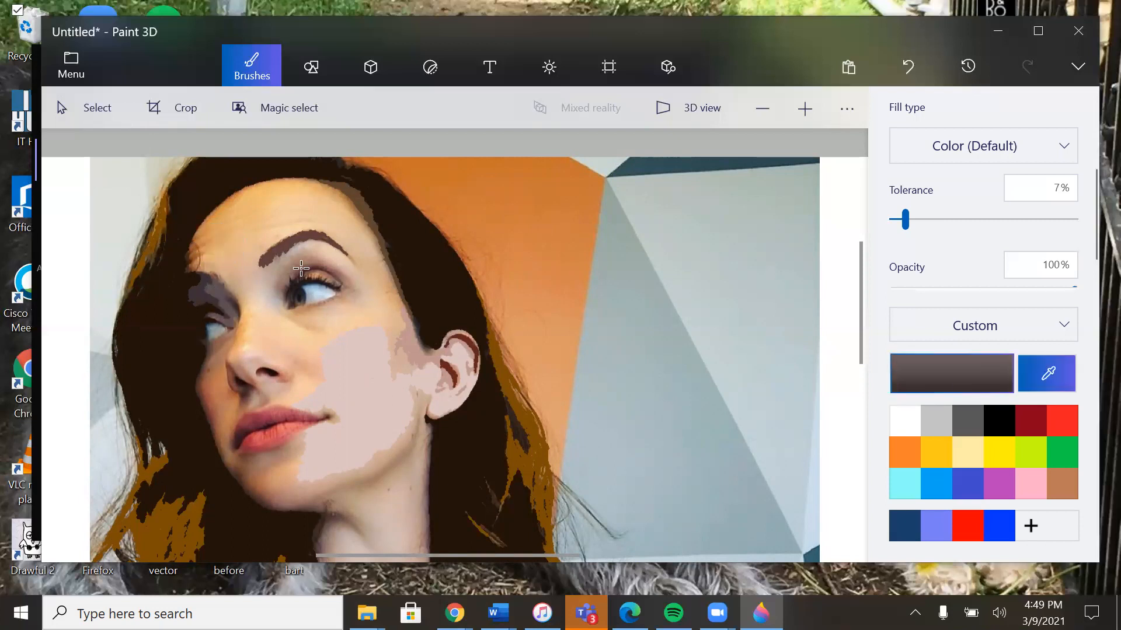
pyautogui.click(236, 309)
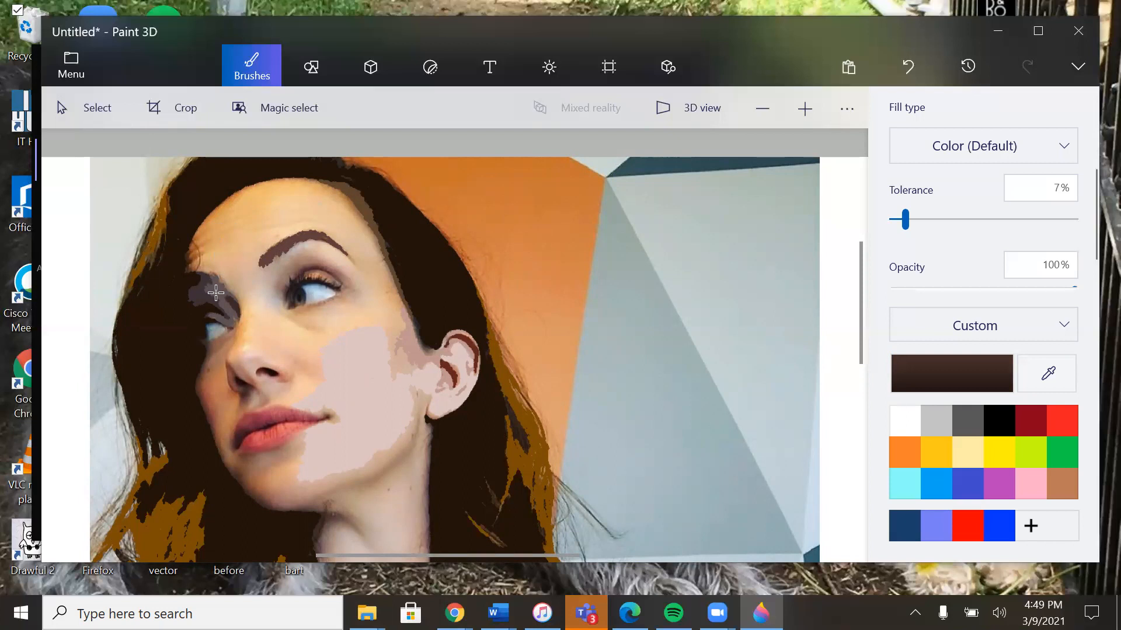
# Step: Fill the farther eye's white, inner corner and iris with the gray, reddish brown and slate blue sampled from each
pyautogui.click(1047, 373)
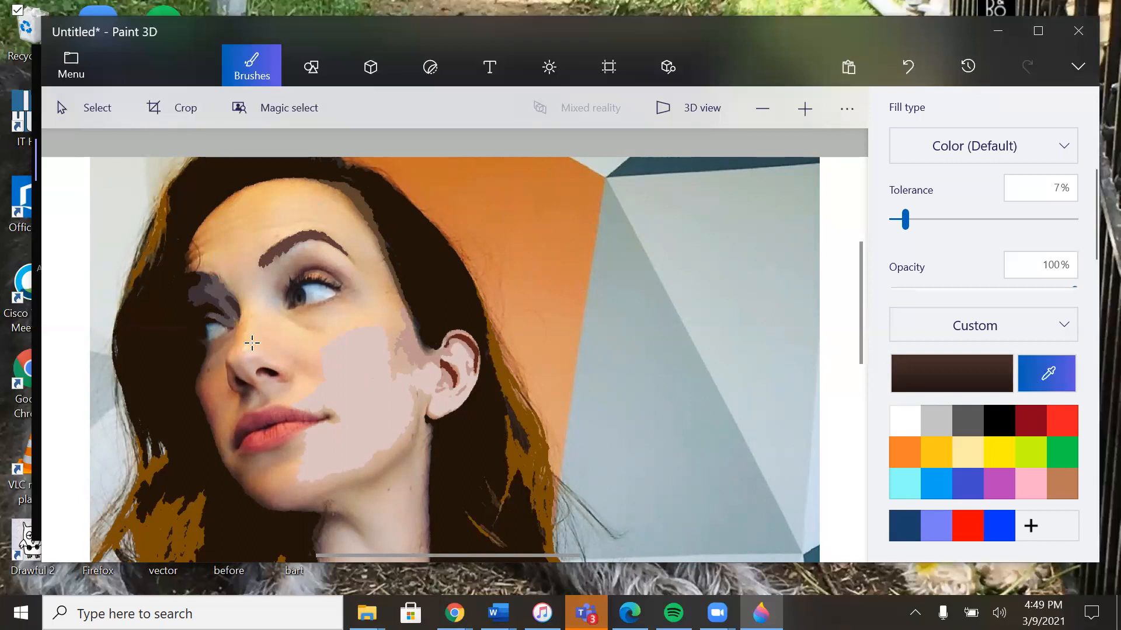
pyautogui.click(221, 330)
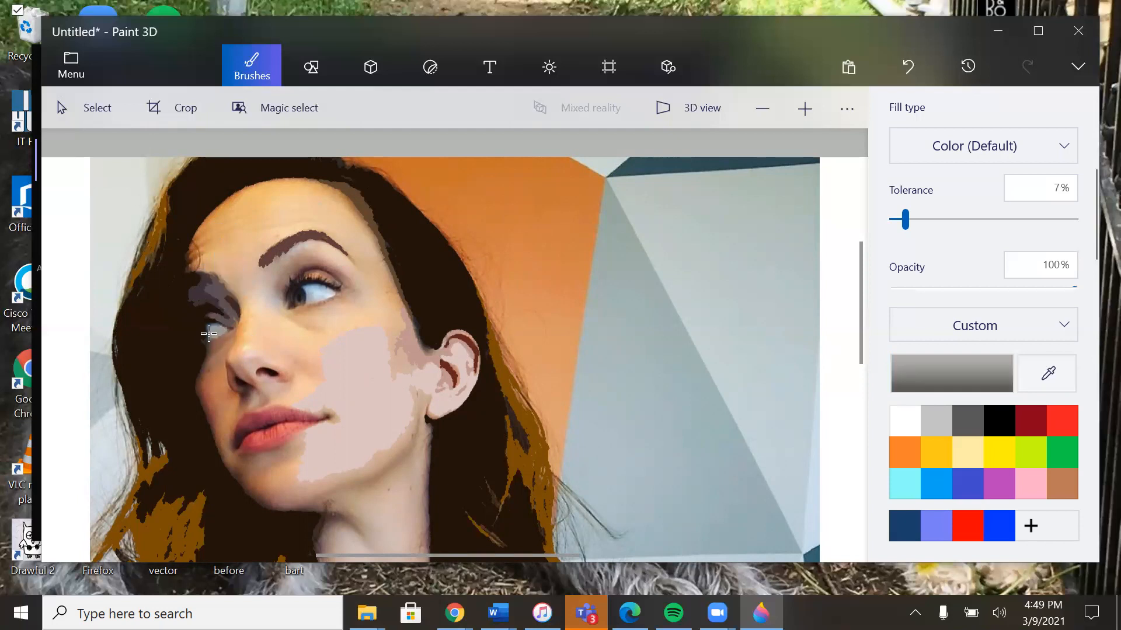
pyautogui.click(1048, 374)
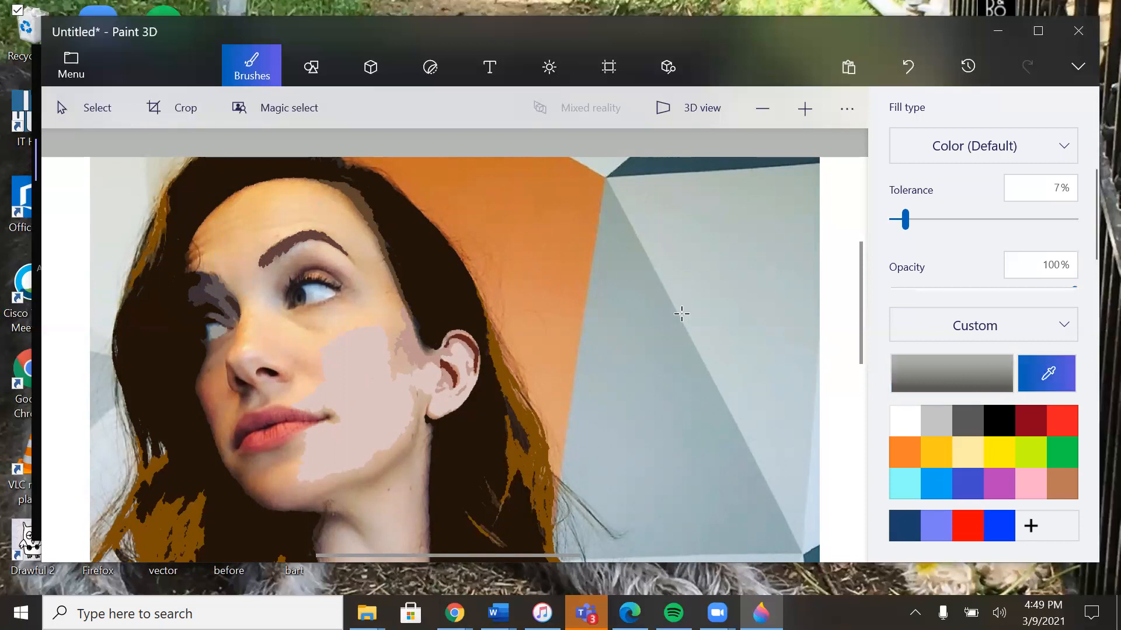
pyautogui.click(228, 329)
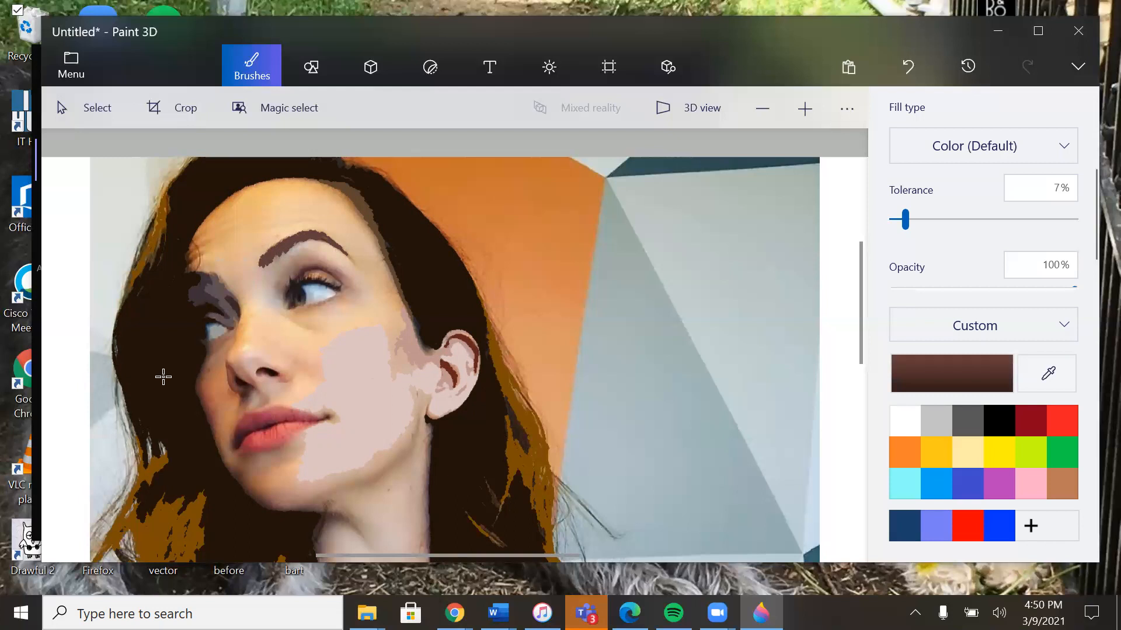
pyautogui.click(1039, 381)
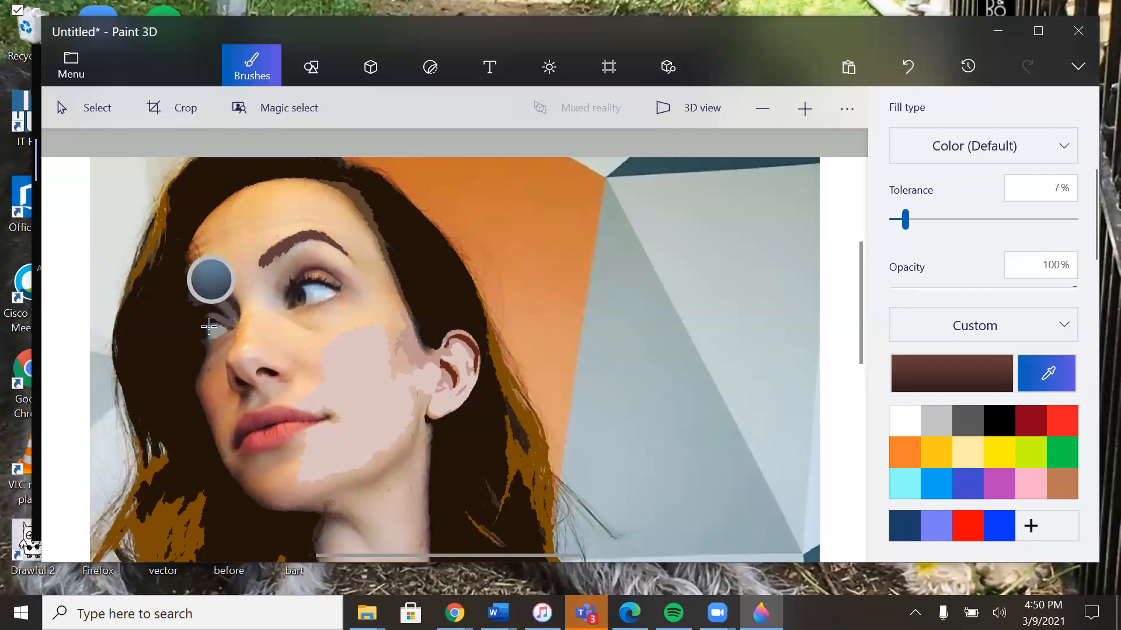
pyautogui.click(209, 327)
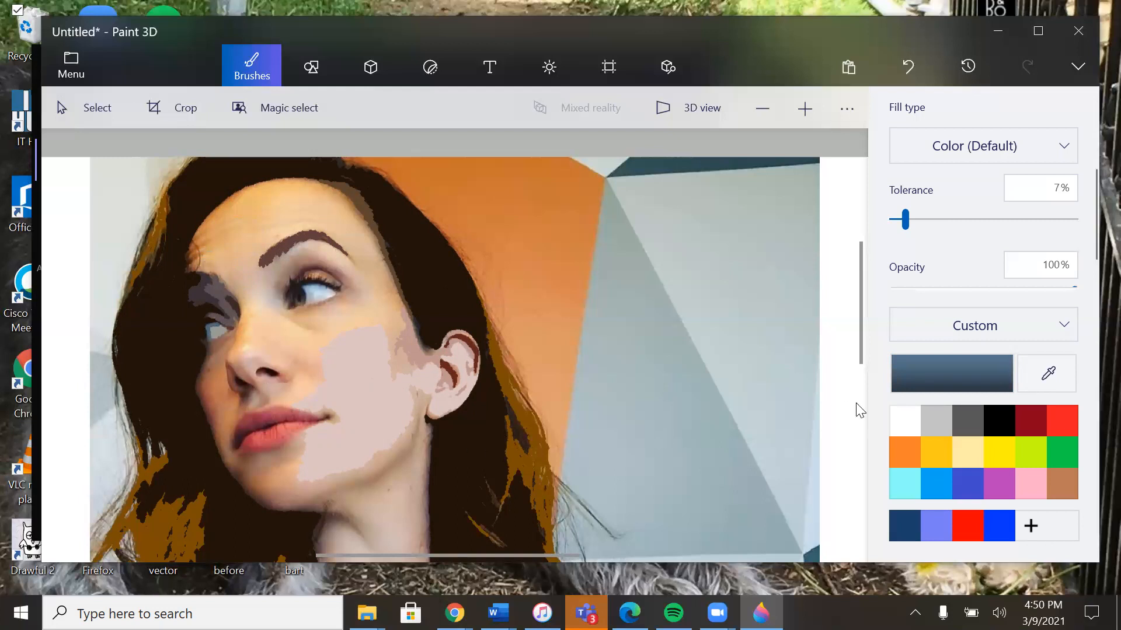
# Step: Fill the shaded far cheek with the brown sampled below the eye, undoing the excess fill, and the nose's side with its sampled orange-brown
pyautogui.click(1045, 372)
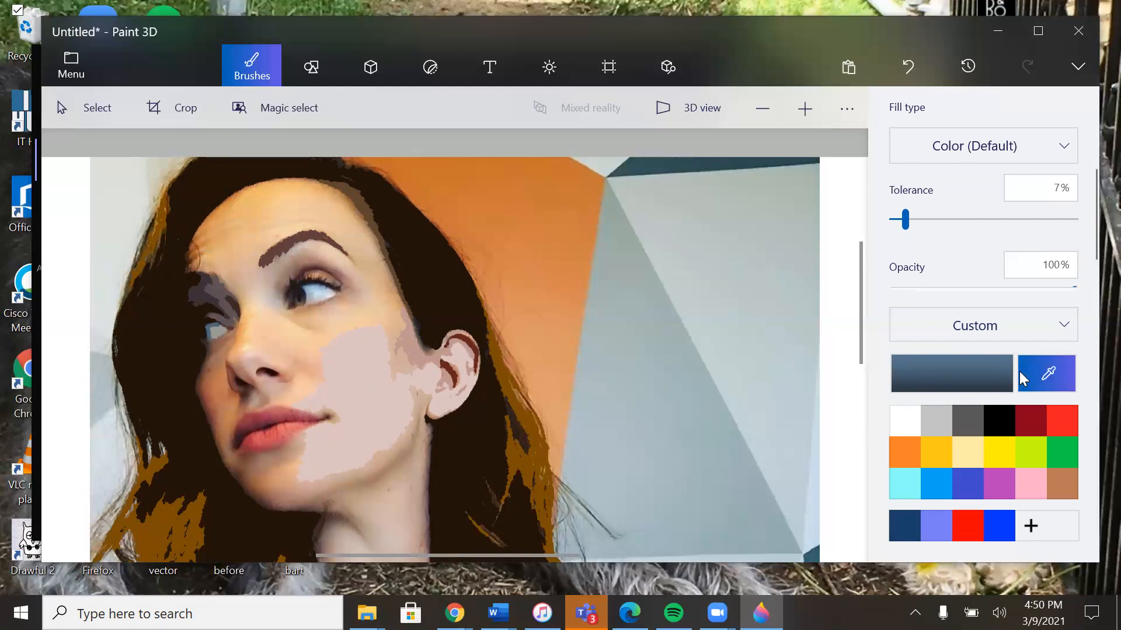
pyautogui.click(211, 350)
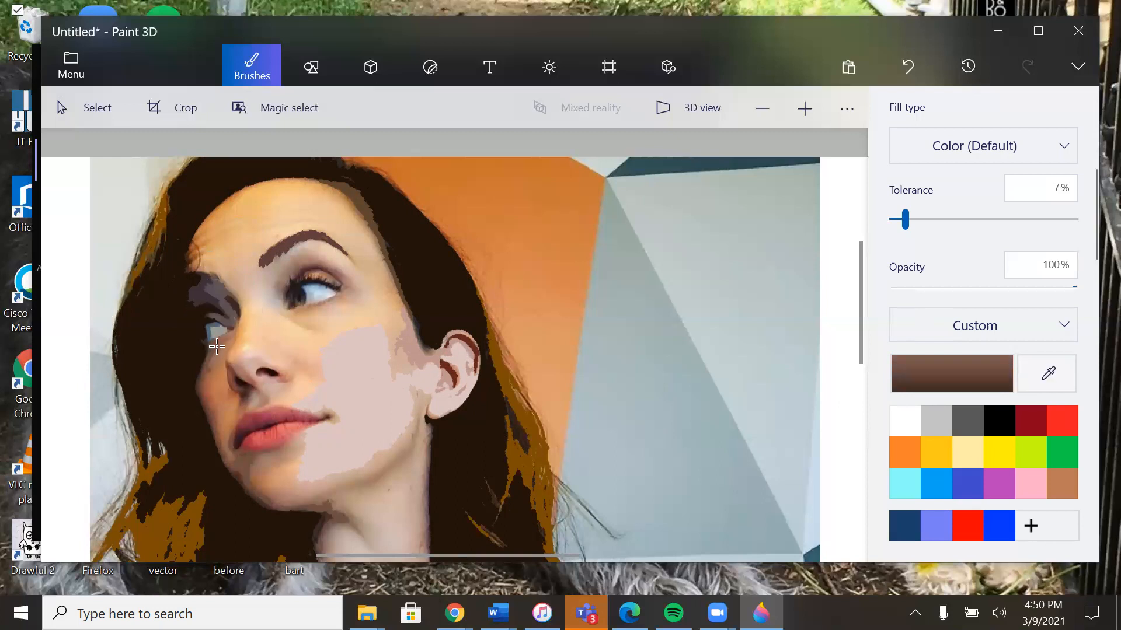
pyautogui.click(217, 344)
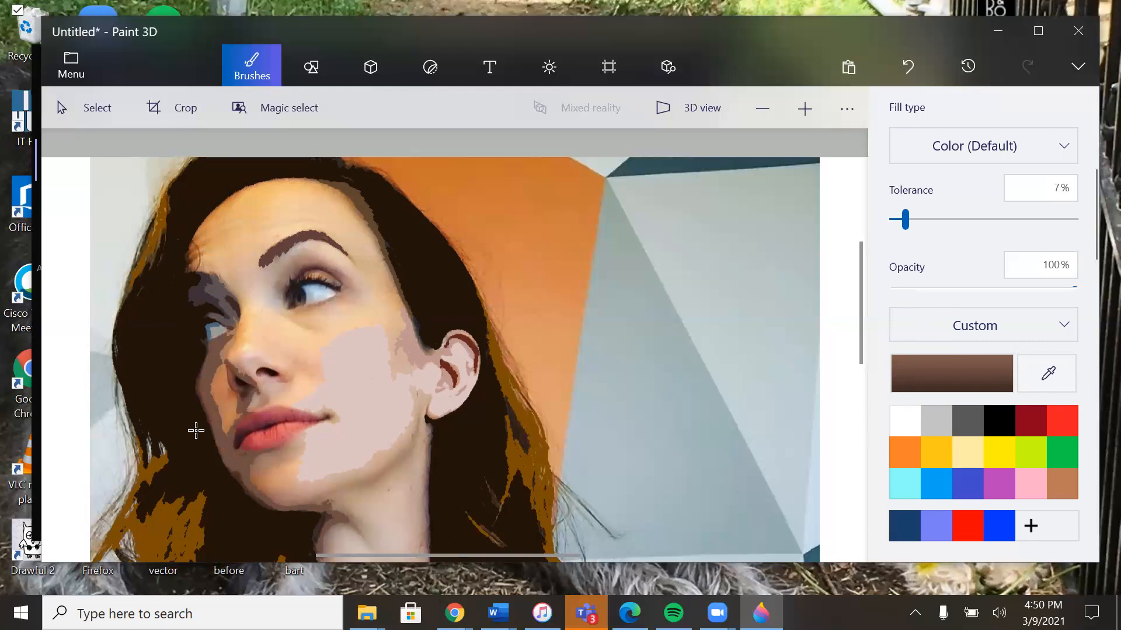
pyautogui.hotkey('ctrl', 'z')
pyautogui.click(1047, 377)
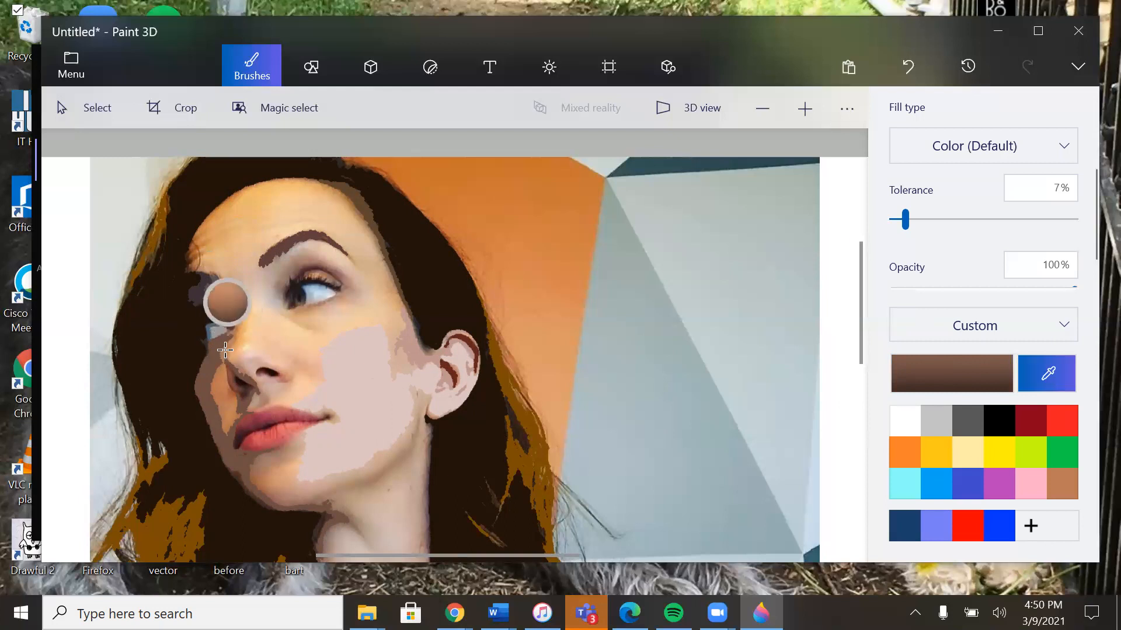
pyautogui.click(225, 350)
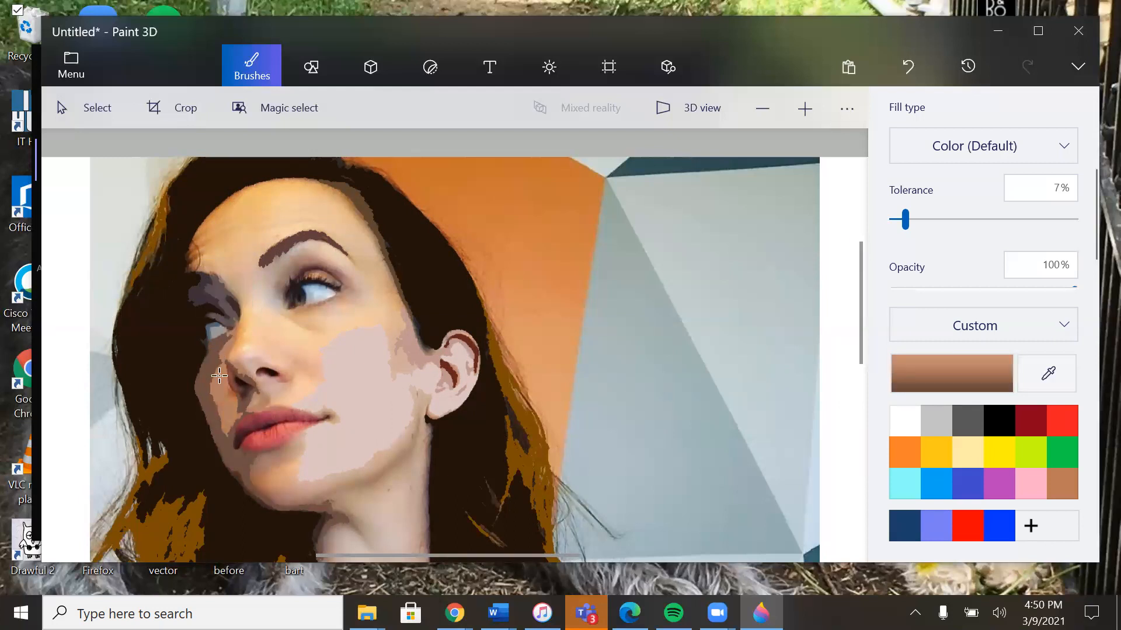
# Step: Try to fill the shadow beside the nostril with the reddish brown sampled there, and lower the fill tolerance to 4%
pyautogui.click(1048, 380)
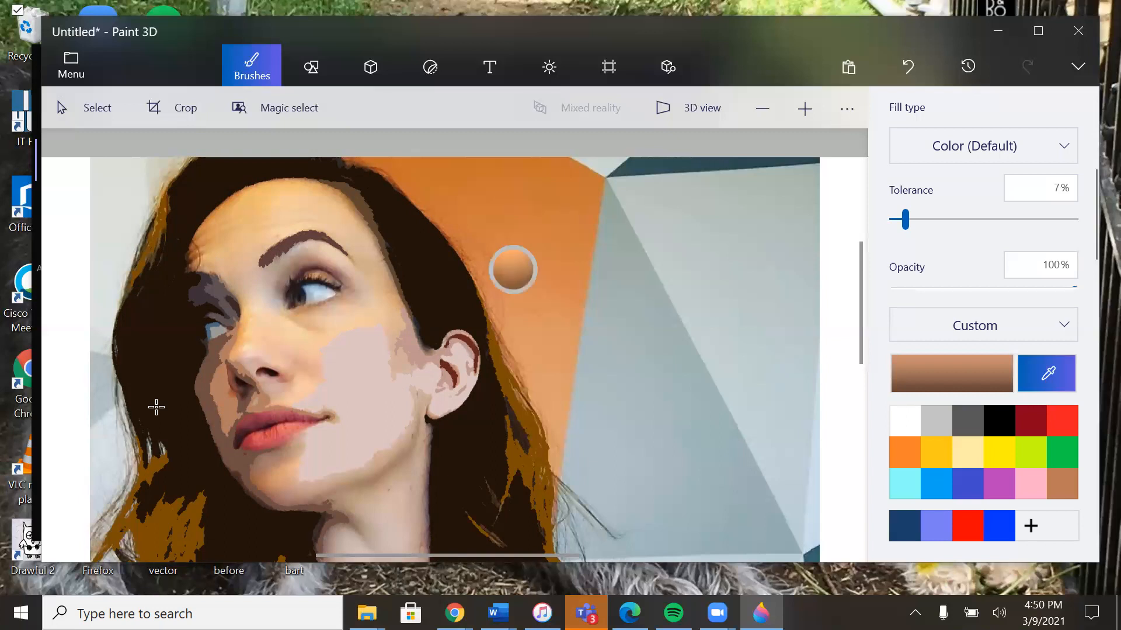
pyautogui.click(232, 381)
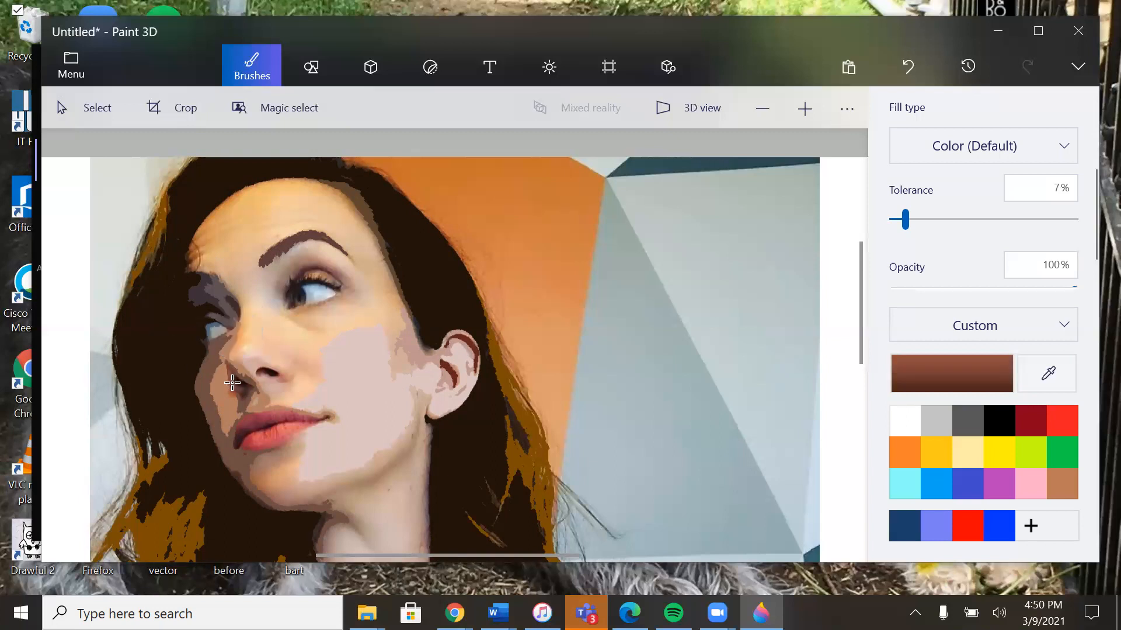
pyautogui.click(232, 377)
pyautogui.hotkey('ctrl', 'z')
pyautogui.moveTo(904, 220); pyautogui.dragTo(899, 220)
# Step: Sample the light orange and pale peach from the side of the nose and fill the nose's lighter areas with them
pyautogui.click(1051, 373)
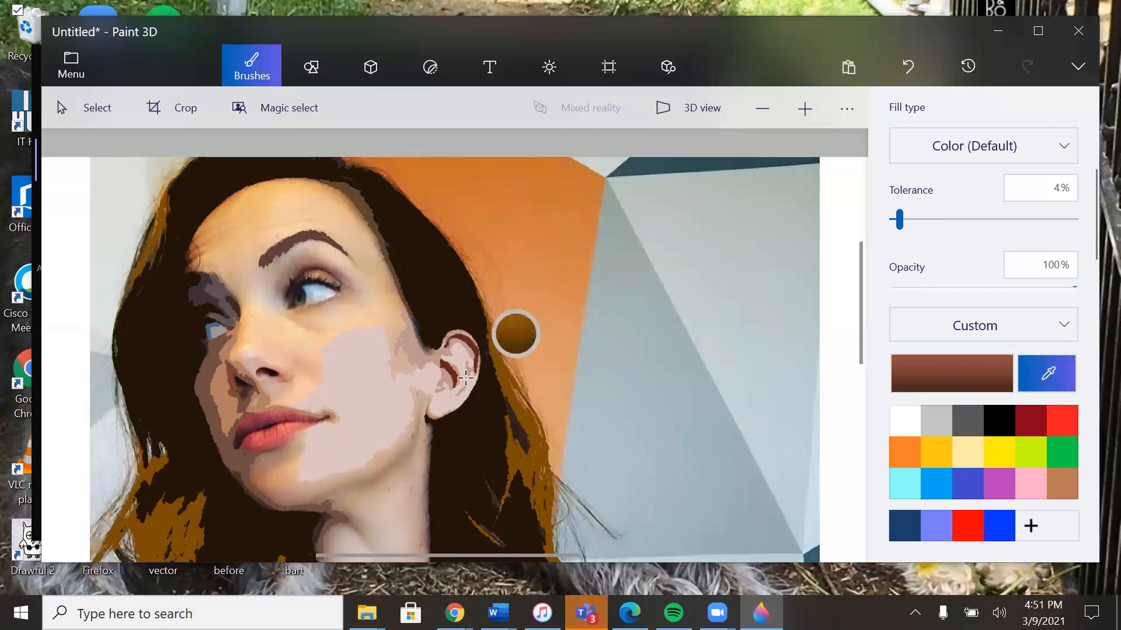
pyautogui.click(234, 353)
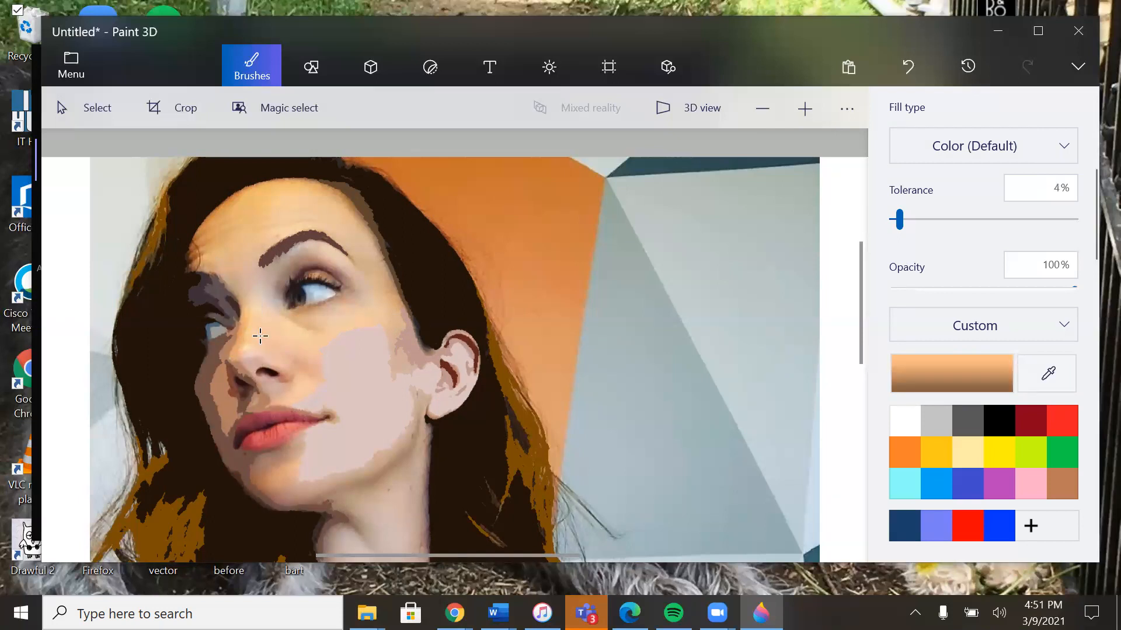
pyautogui.click(1048, 374)
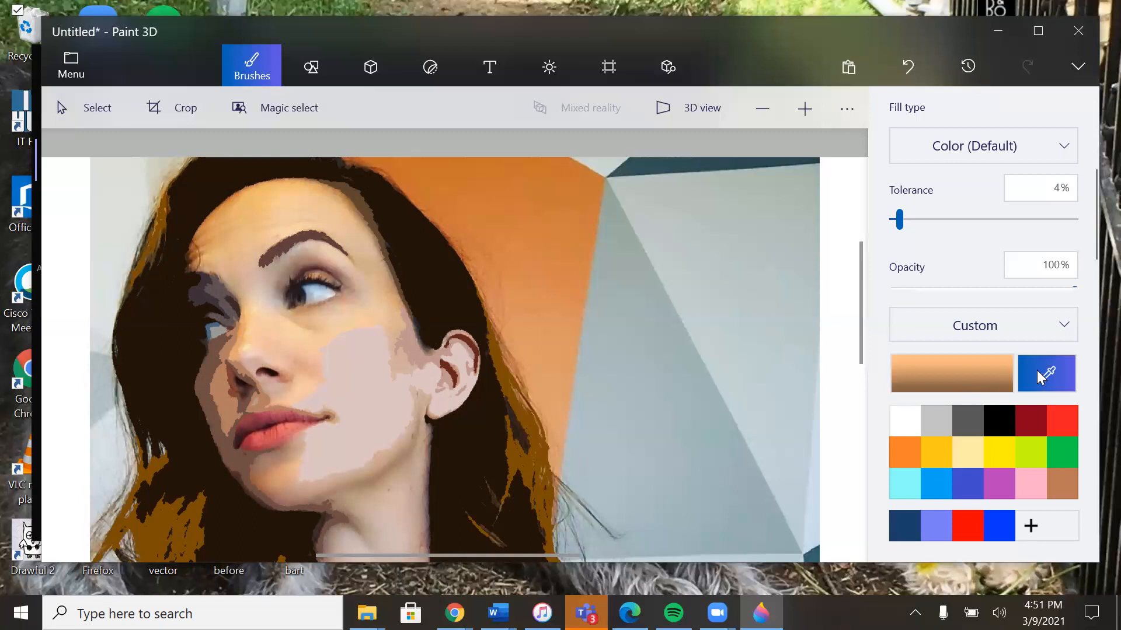
pyautogui.click(243, 350)
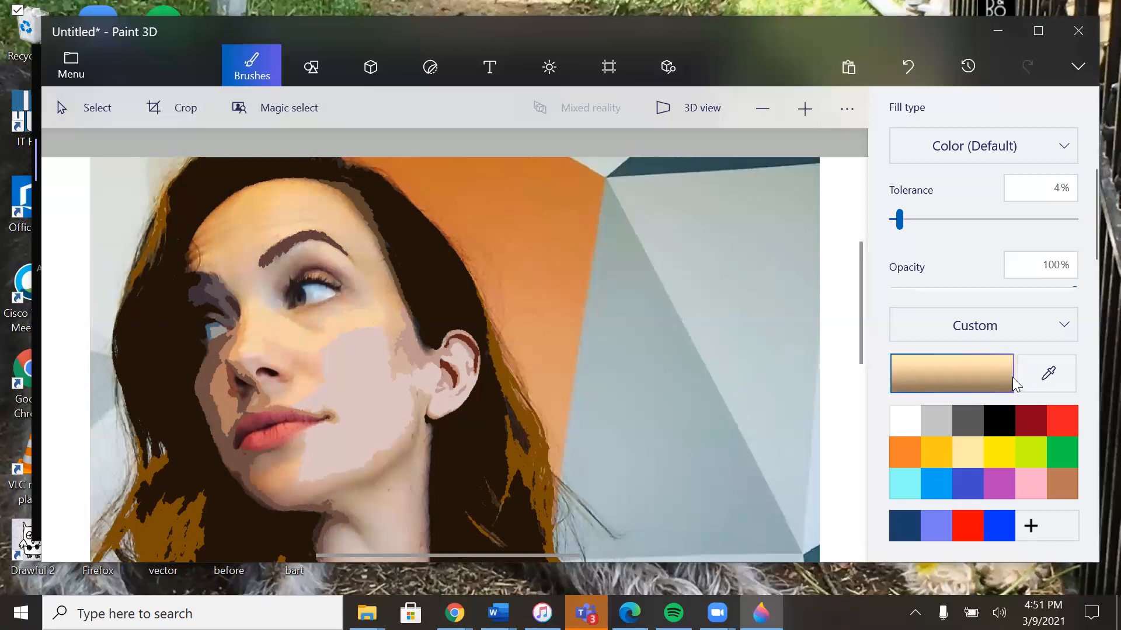
# Step: Sample the light tan above the farther eyebrow and fill that part of the forehead with it
pyautogui.click(1048, 374)
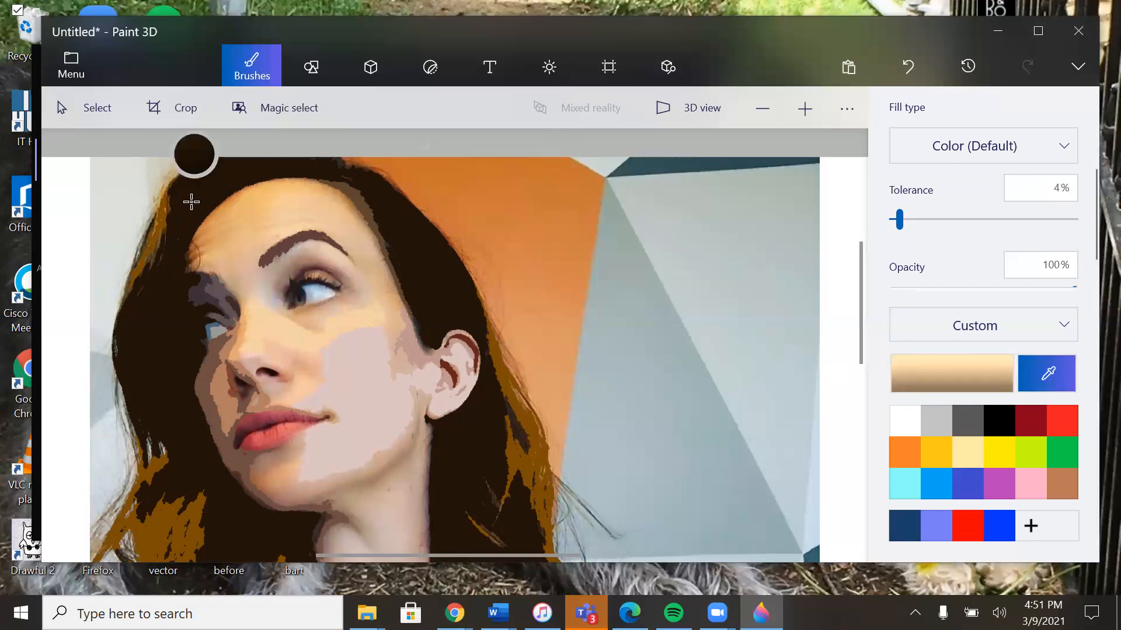
pyautogui.click(209, 263)
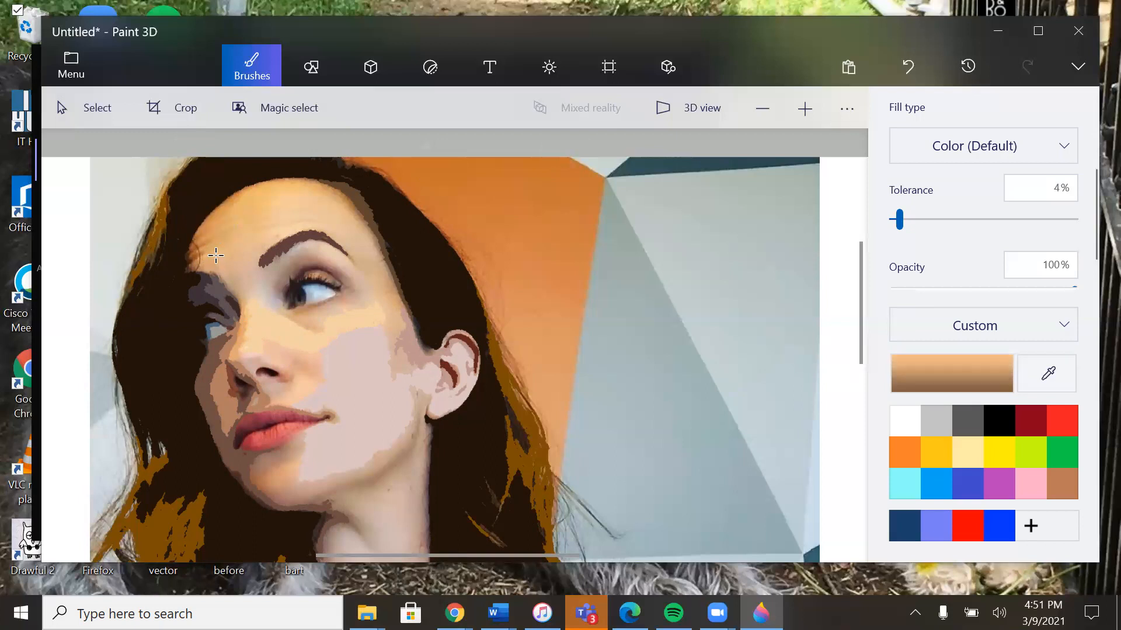
pyautogui.click(216, 255)
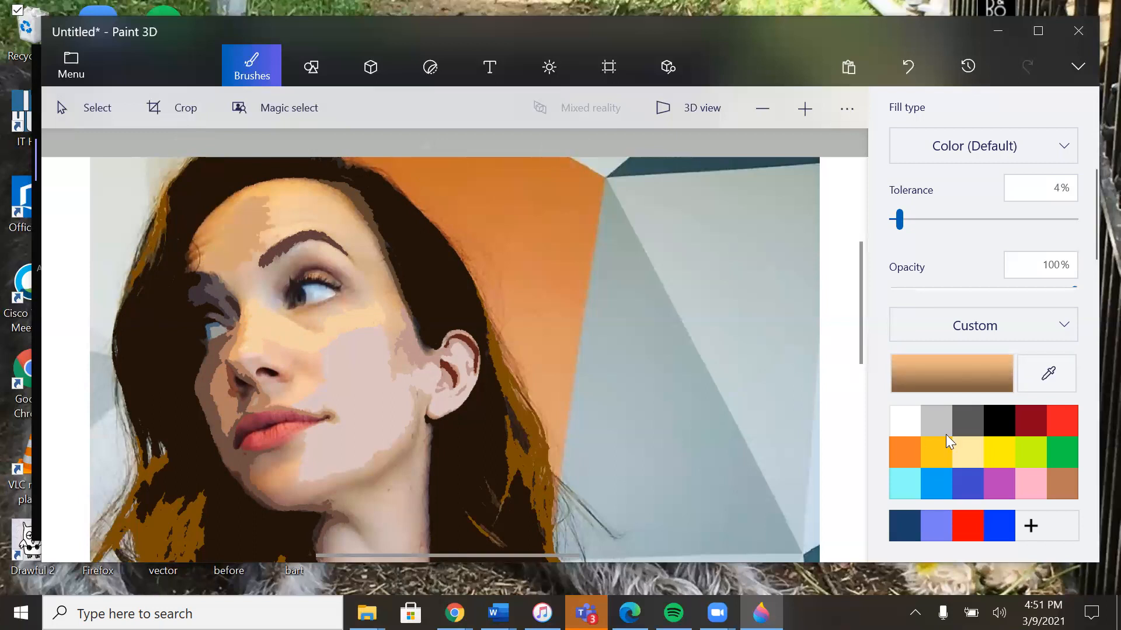
# Step: Sample the tan between the eyebrows and fill that part of the brow with it, undoing the excess fill across the nose and cheek
pyautogui.click(1027, 380)
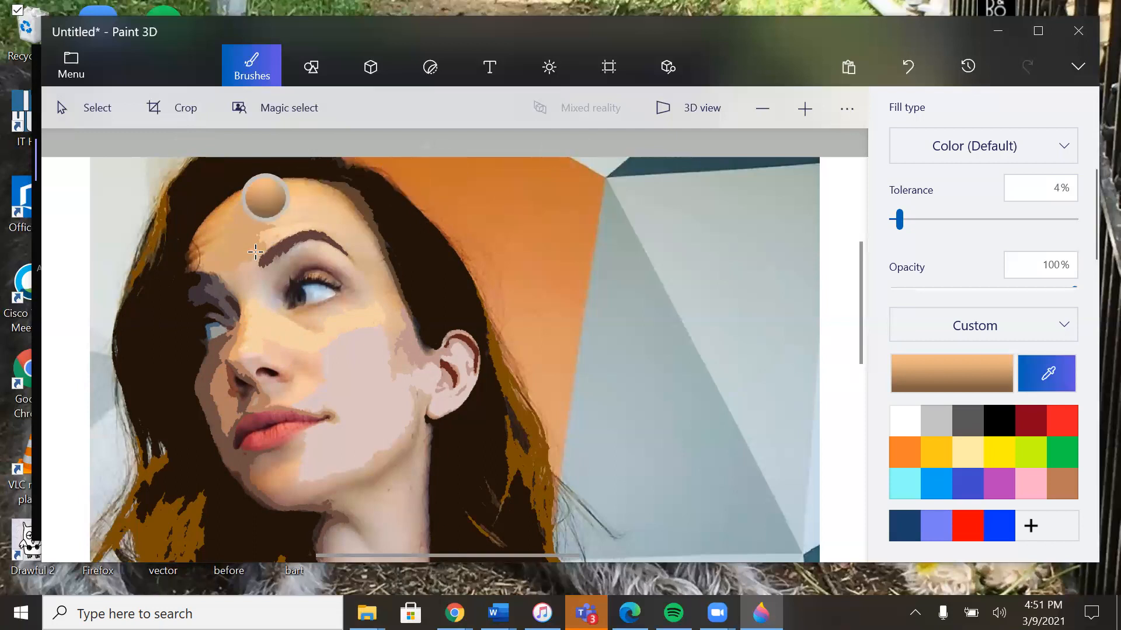
pyautogui.click(232, 285)
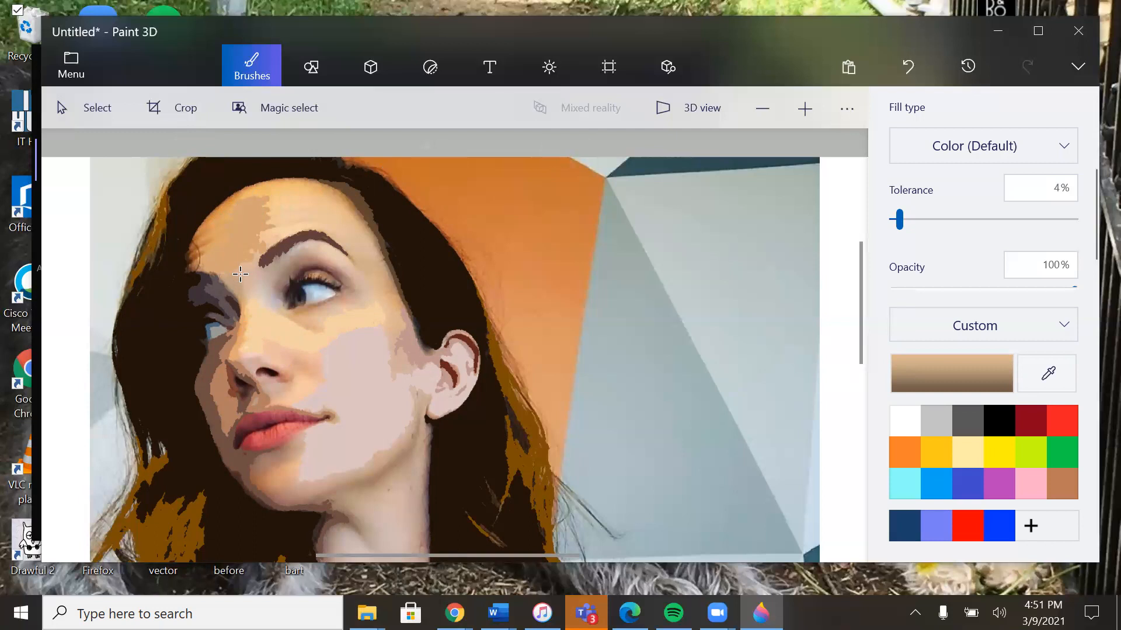
pyautogui.click(241, 274)
pyautogui.click(252, 300)
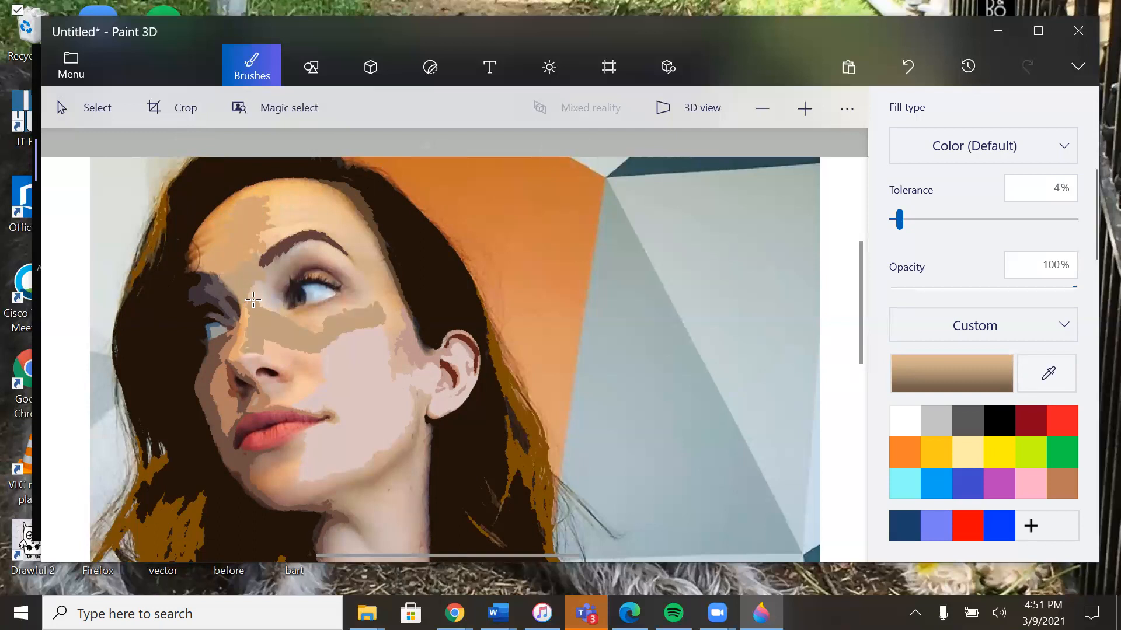
pyautogui.hotkey('ctrl', 'z')
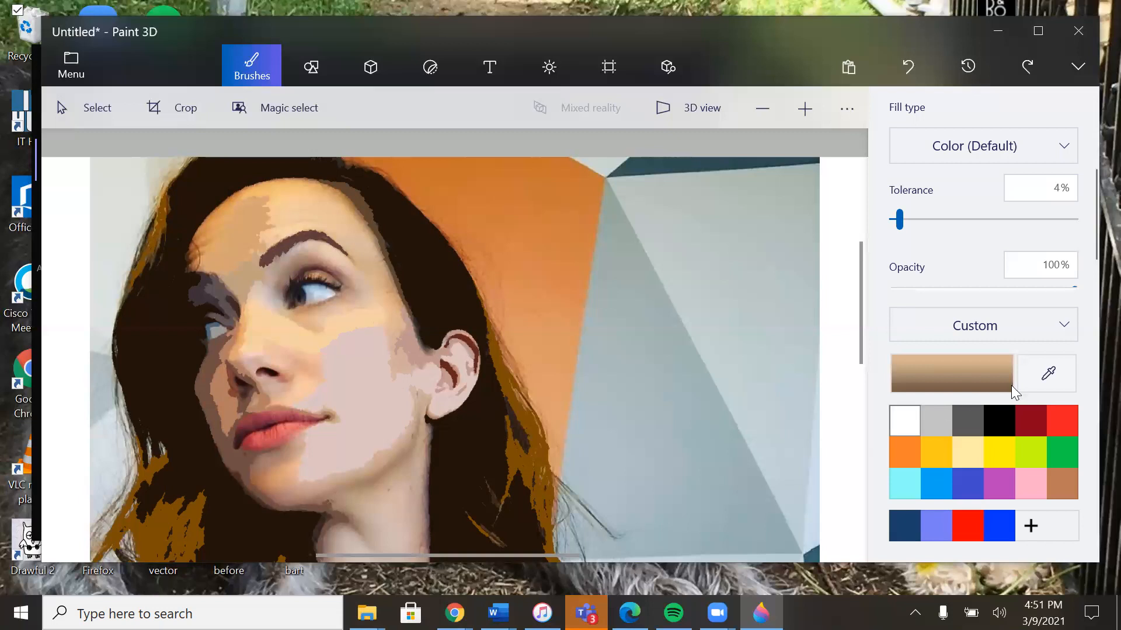
# Step: Sample pale peach tones from the nose bridge and below the nearer eyebrow and fill those areas, undoing the excess fill
pyautogui.click(1038, 382)
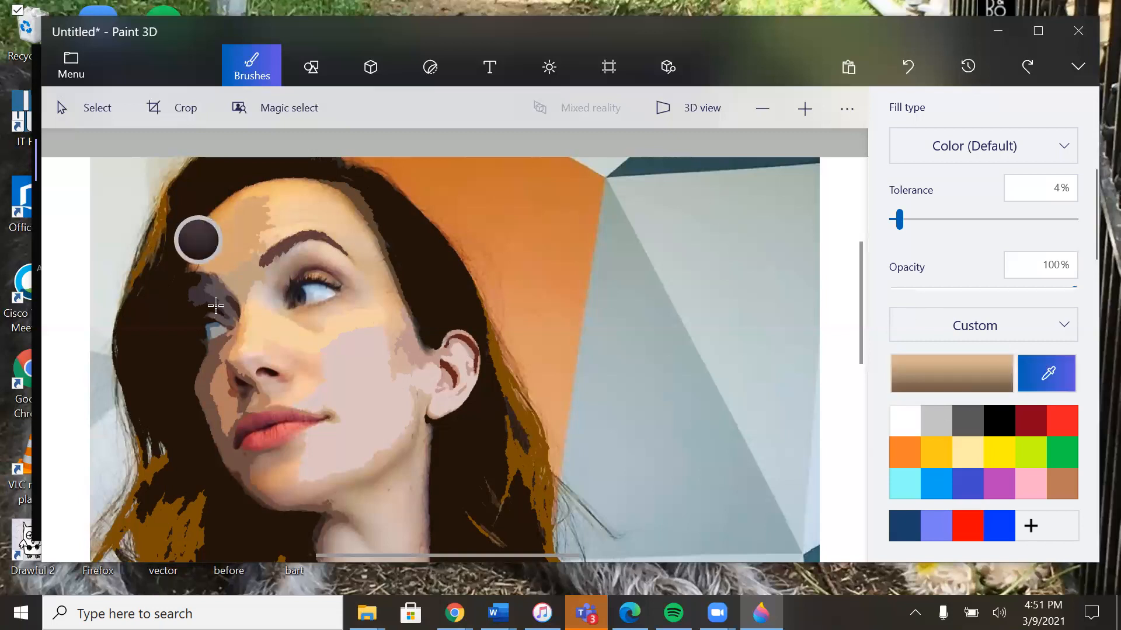
pyautogui.click(253, 294)
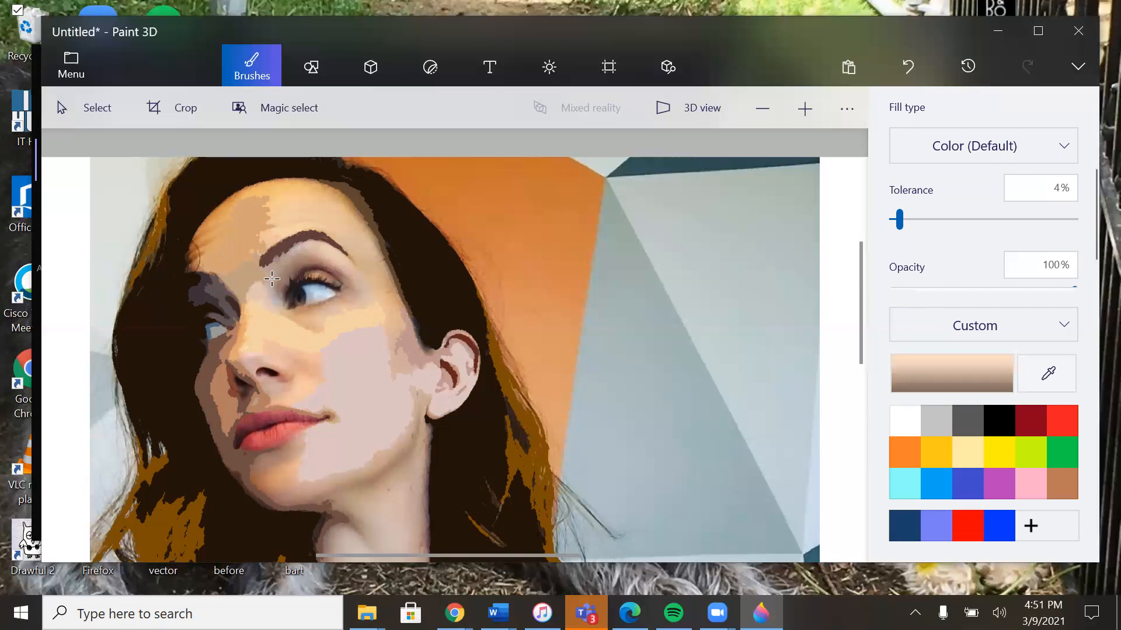
pyautogui.hotkey('ctrl', 'z')
pyautogui.click(1041, 376)
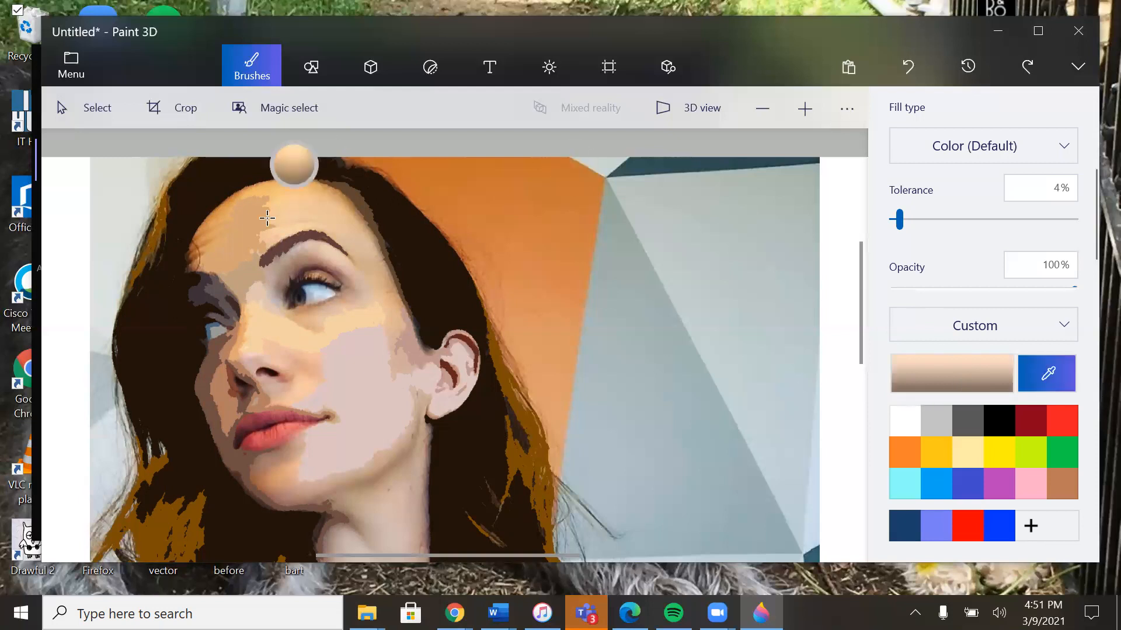
pyautogui.click(319, 250)
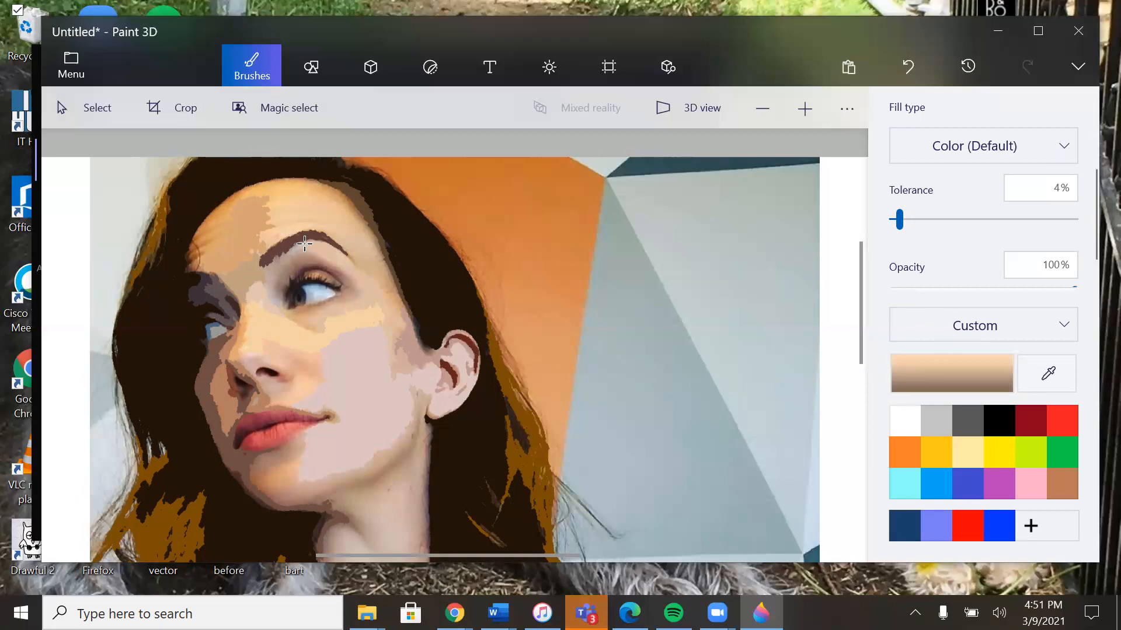
# Step: Fill the shaded skin between the nearer eyebrow and eye with browns sampled there, undoing the fill at the eye's outer corner
pyautogui.click(1031, 368)
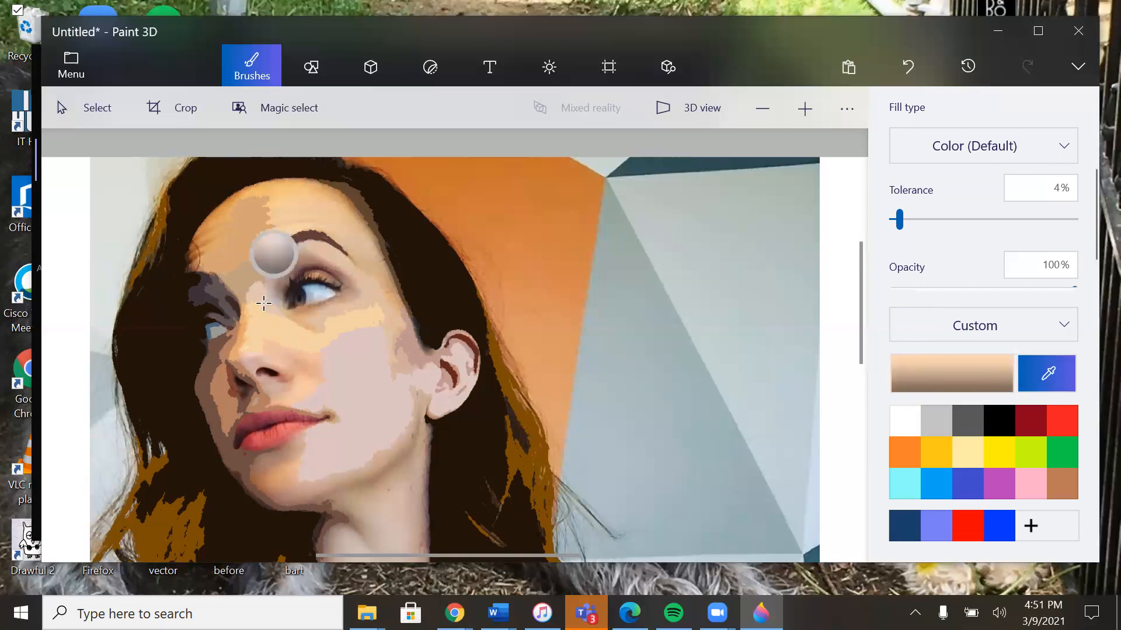
pyautogui.click(297, 257)
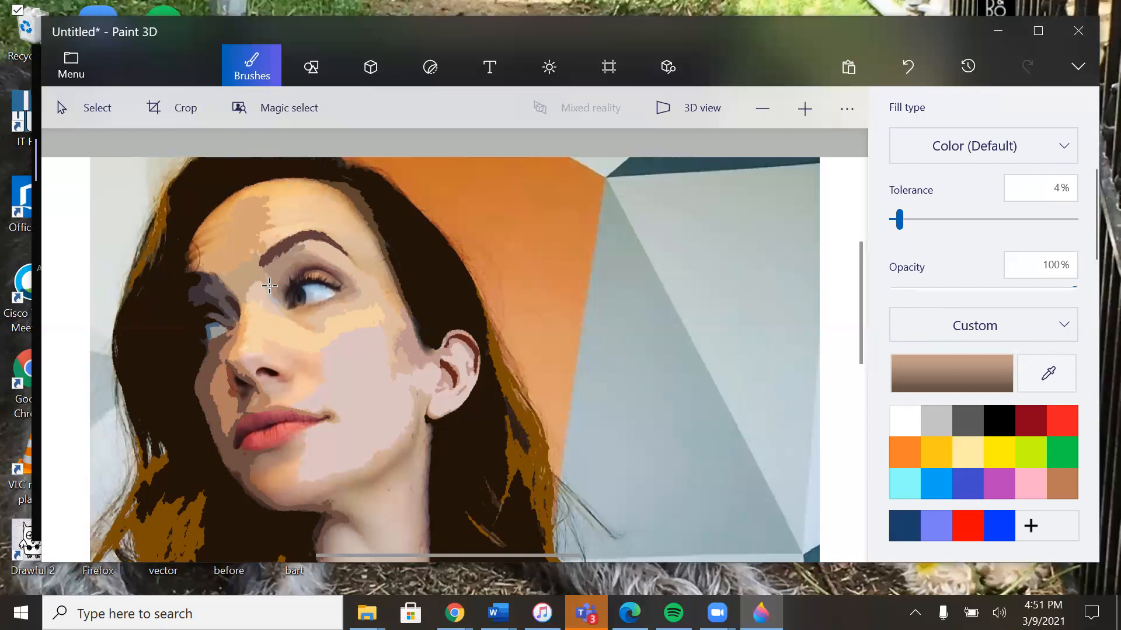
pyautogui.click(1056, 383)
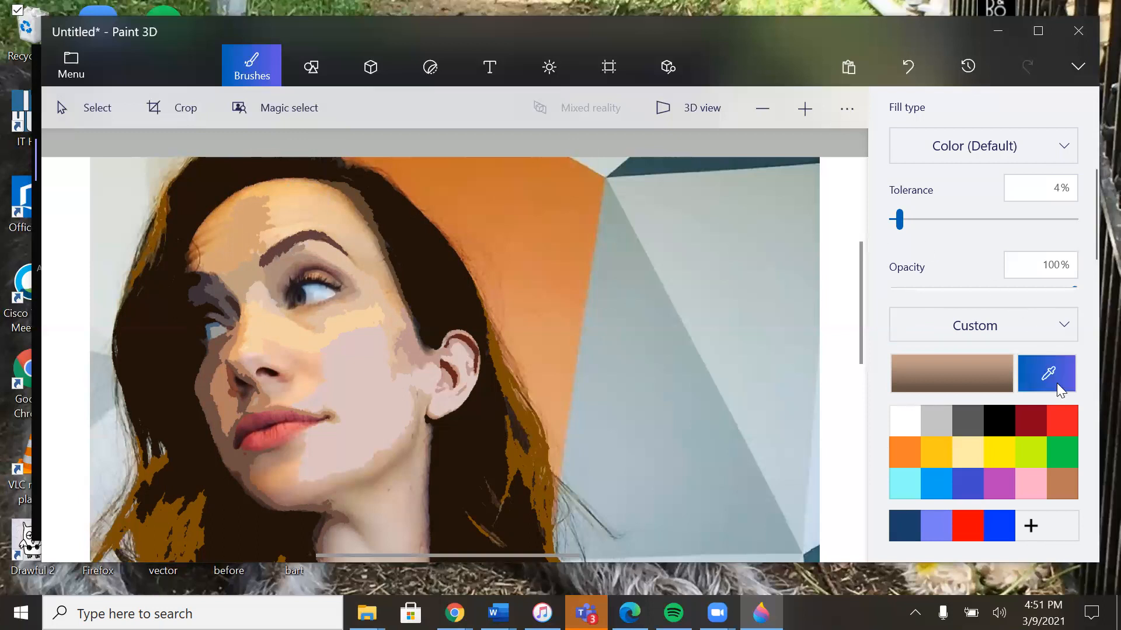
pyautogui.click(288, 277)
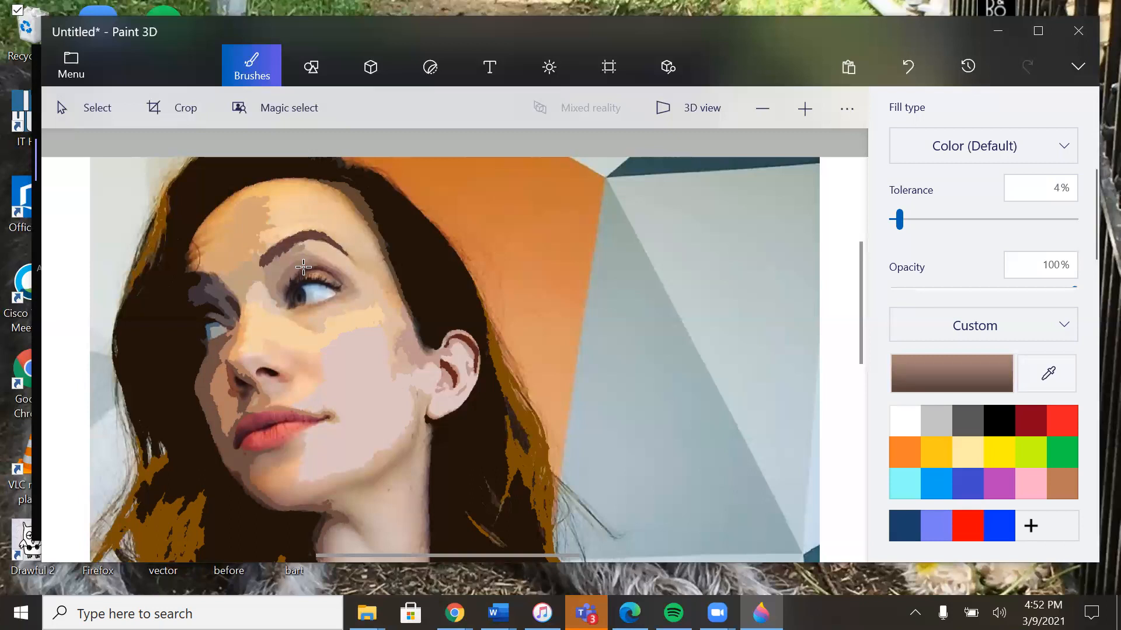
pyautogui.click(347, 282)
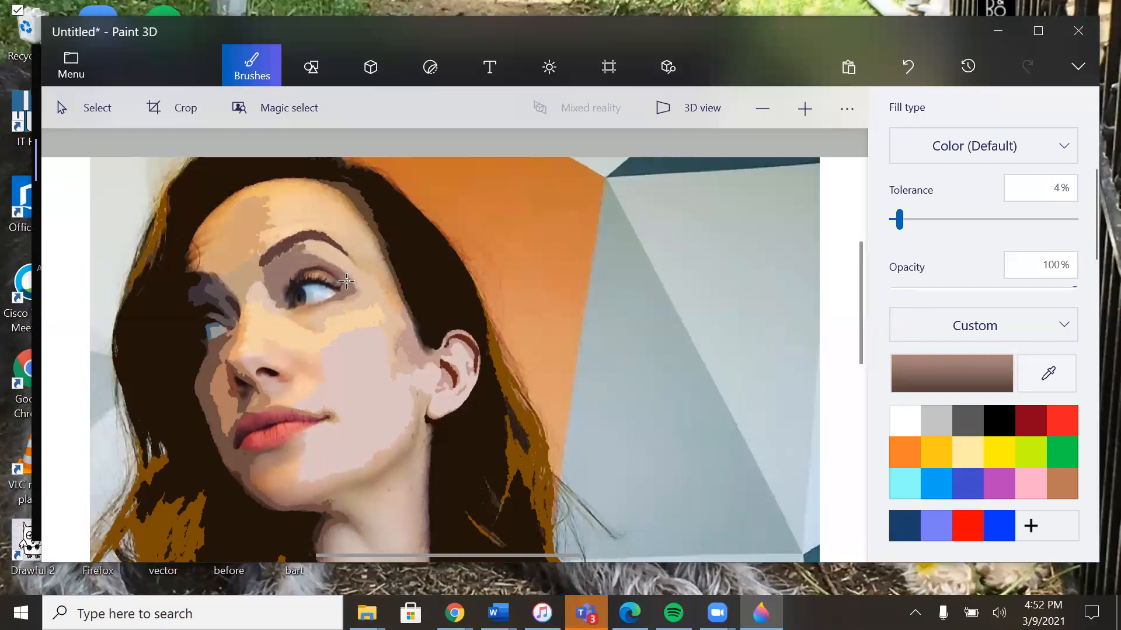
pyautogui.hotkey('ctrl', 'z')
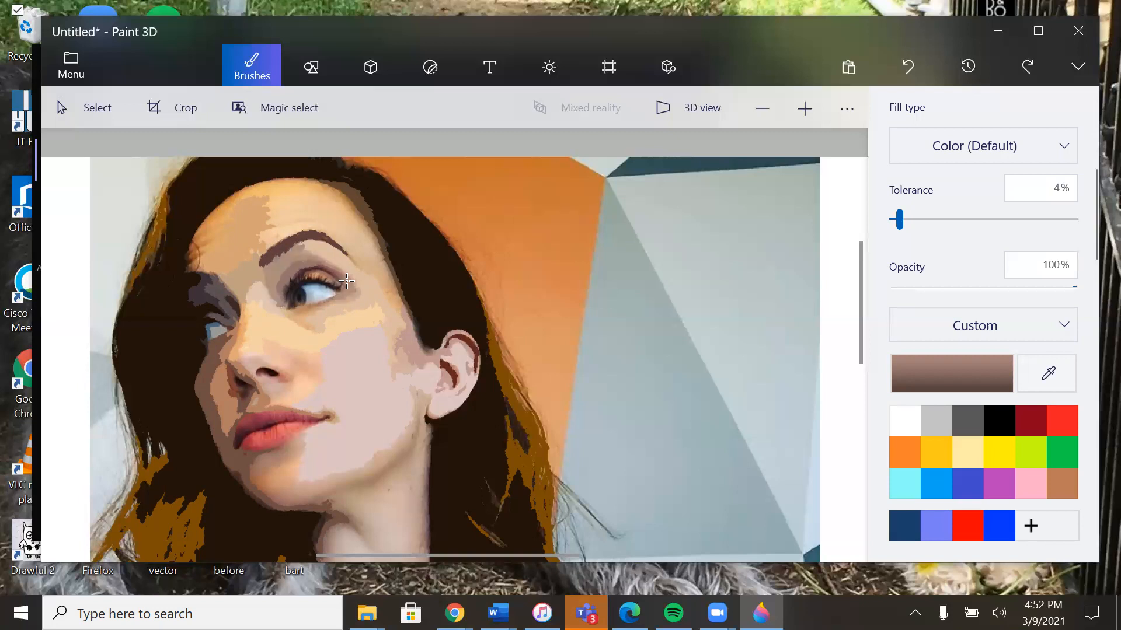
# Step: Fill the nearer eyelid with its sampled orange-brown, and try the reddish brown from the eyelid crease, undoing that last fill
pyautogui.click(1032, 379)
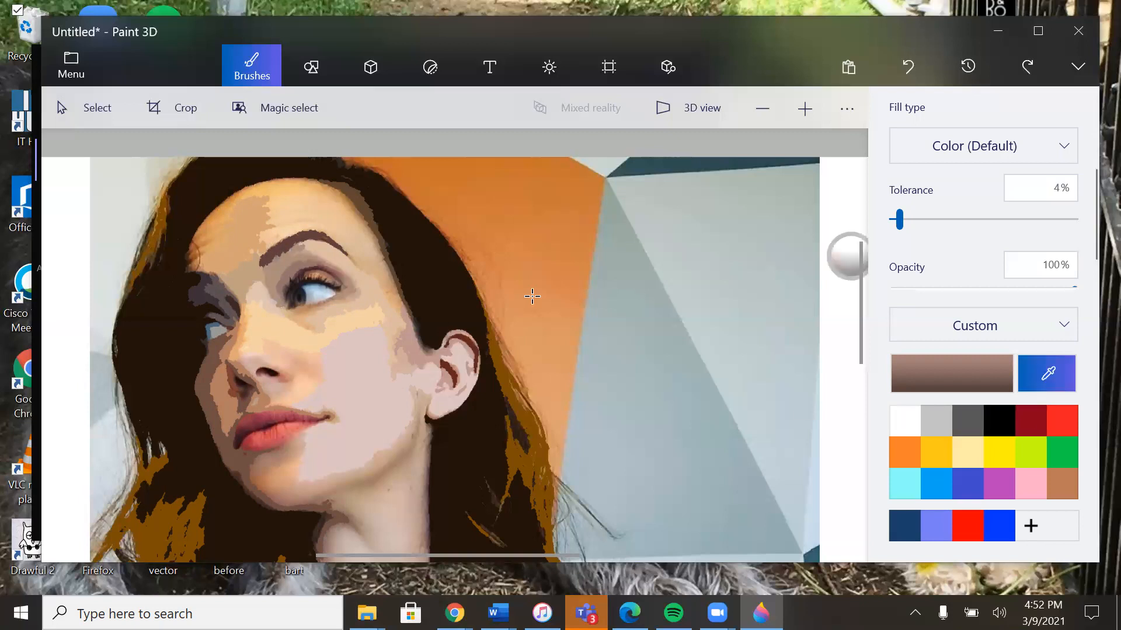
pyautogui.click(314, 272)
pyautogui.click(325, 279)
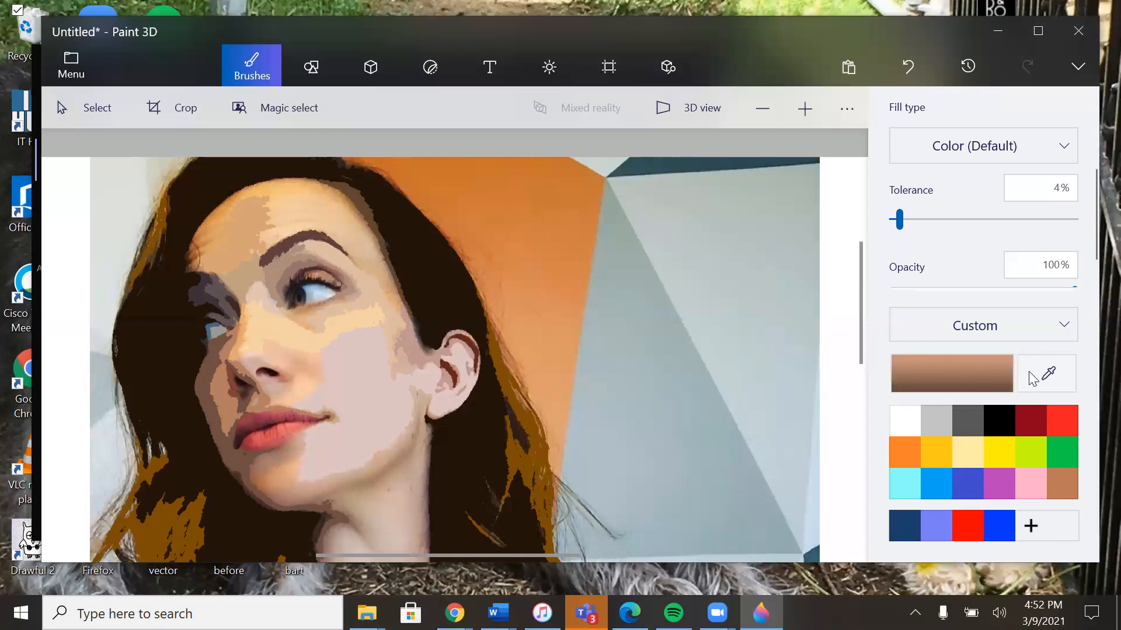
pyautogui.click(1046, 374)
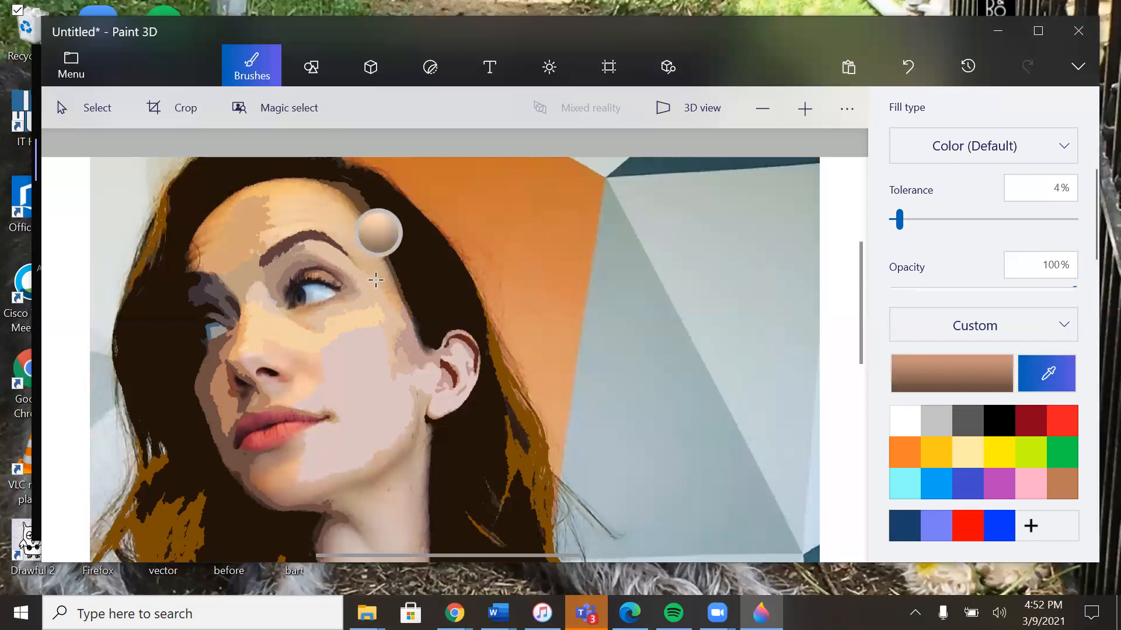
pyautogui.click(329, 270)
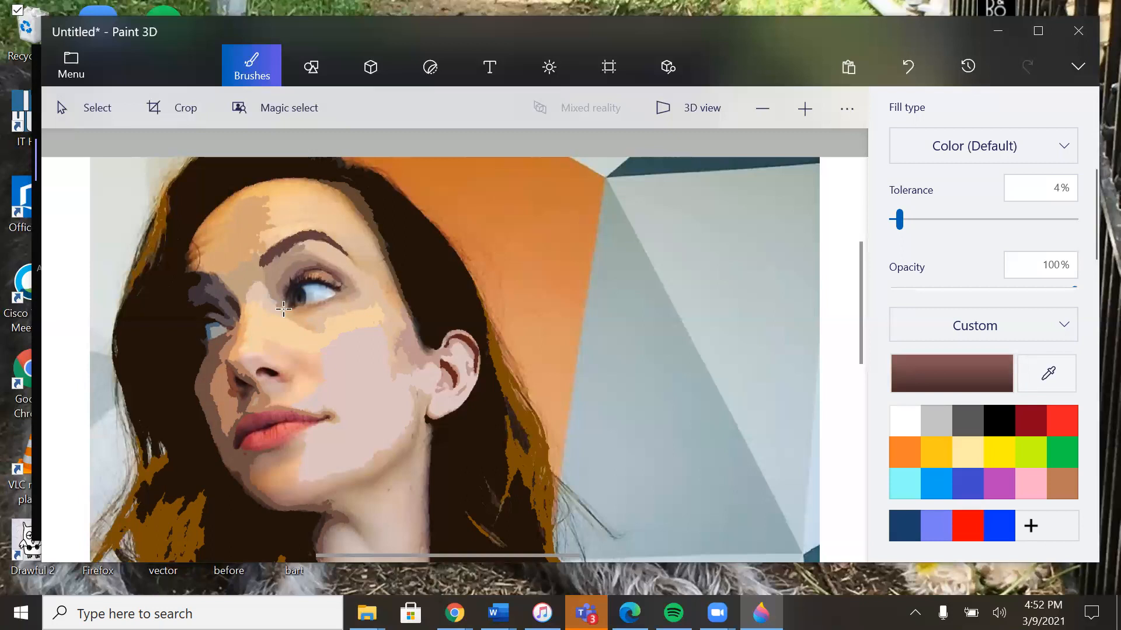
pyautogui.hotkey('ctrl', 'z')
# Step: Sample the dark purplish brown at the inner end of the nearer eyelid and fill the shadow around the inner eye corner
pyautogui.click(1048, 374)
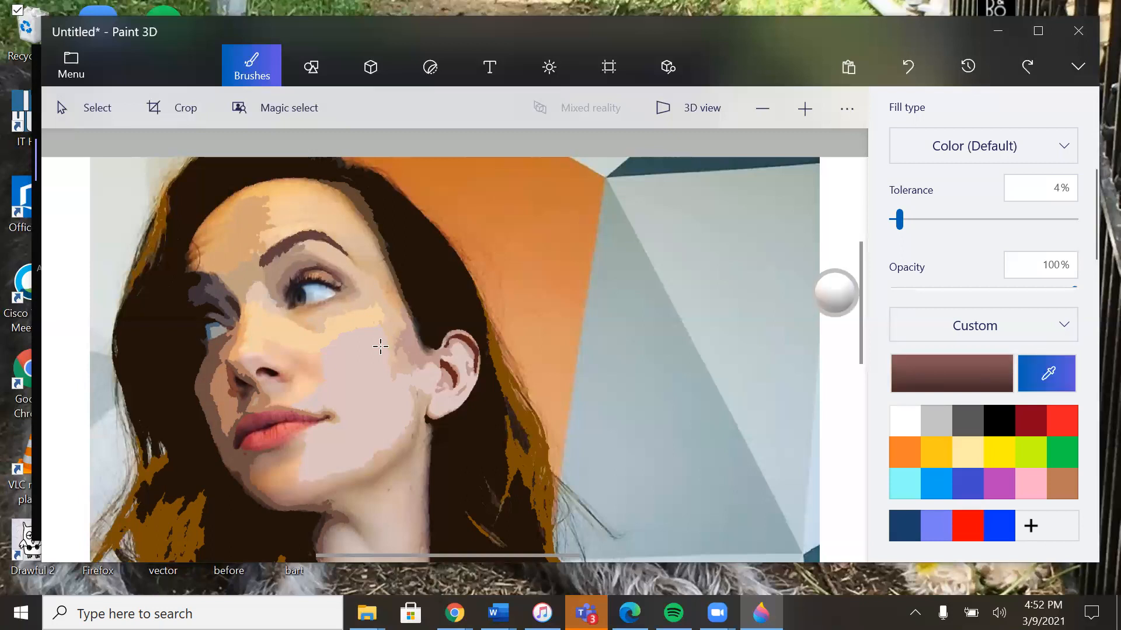
pyautogui.click(299, 274)
pyautogui.moveTo(300, 275); pyautogui.dragTo(294, 279)
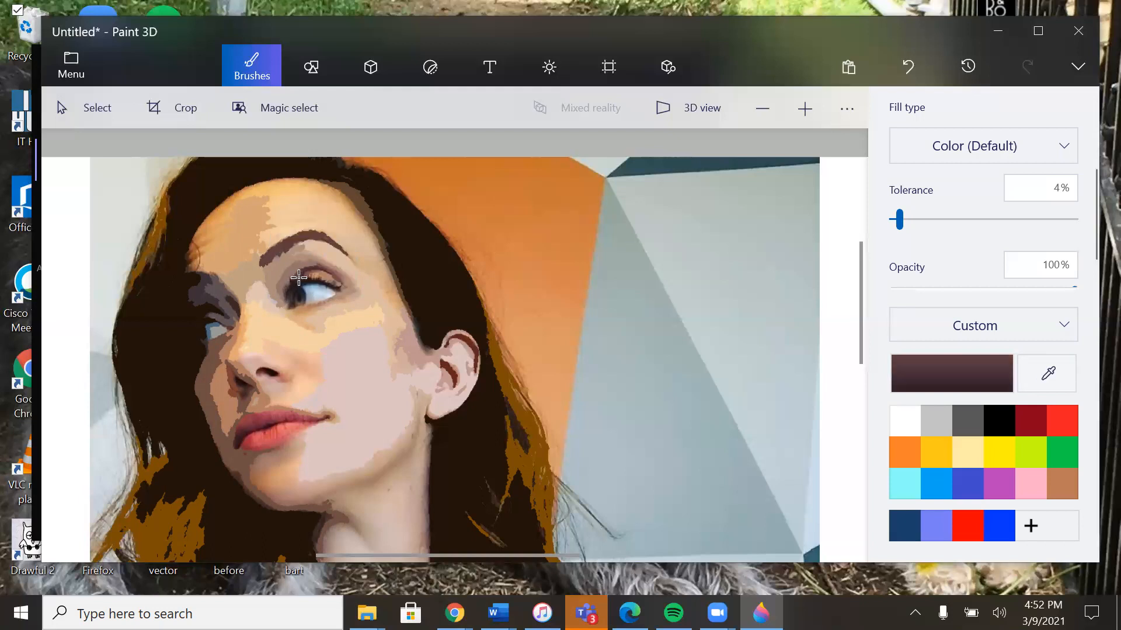
pyautogui.click(290, 288)
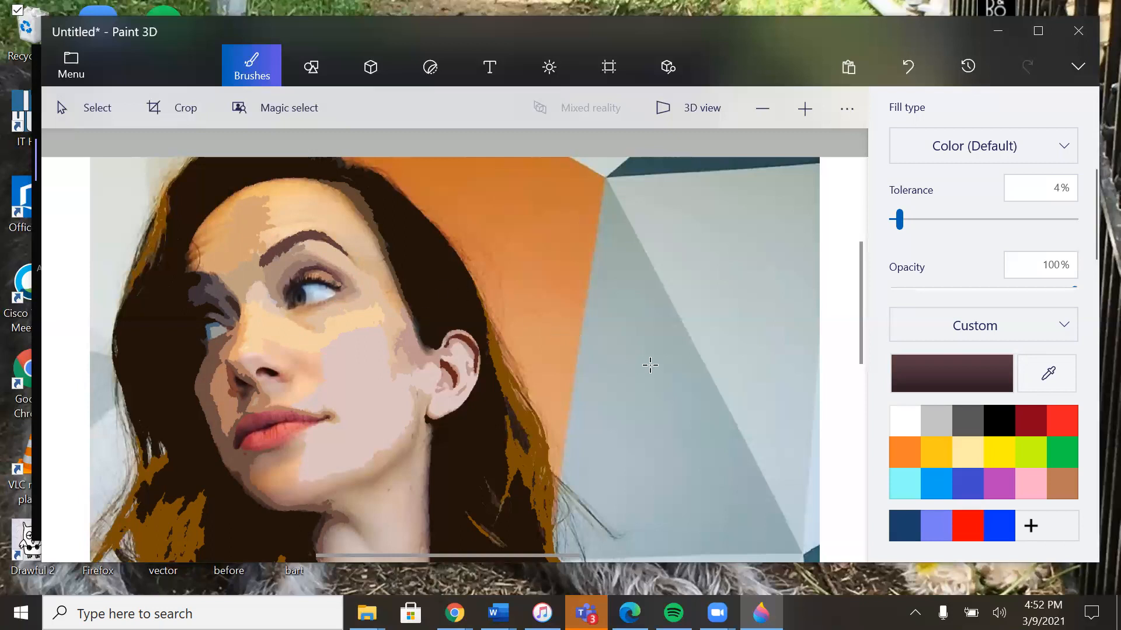
# Step: Sample the dark navy from the nearer eye's iris, lower the fill tolerance to 1%, and fill the iris with it
pyautogui.click(1027, 376)
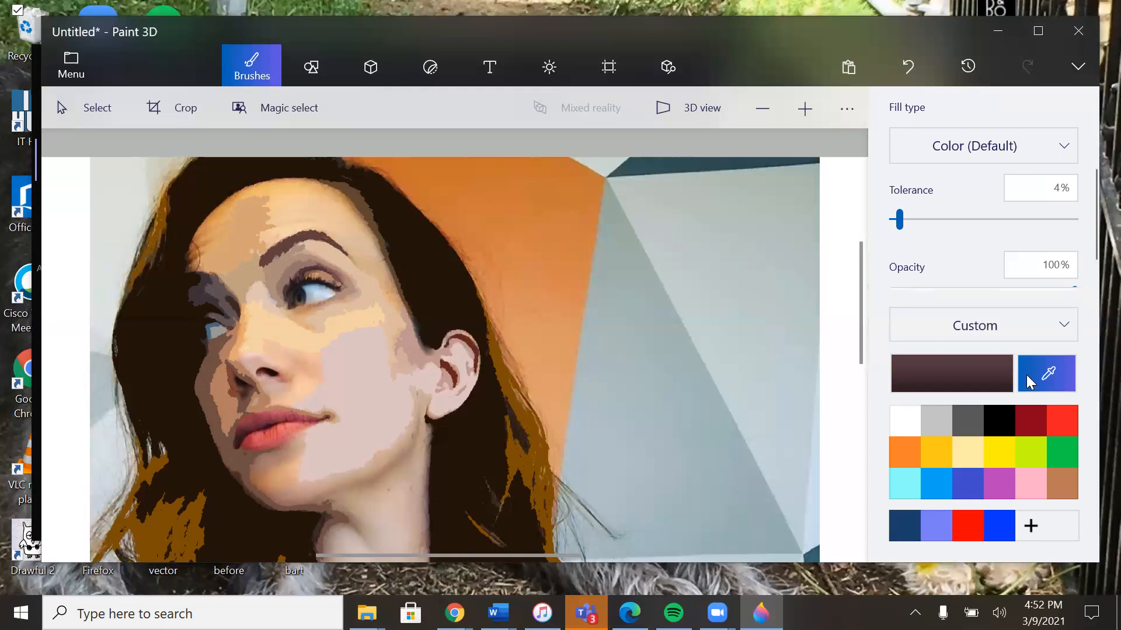
pyautogui.click(304, 295)
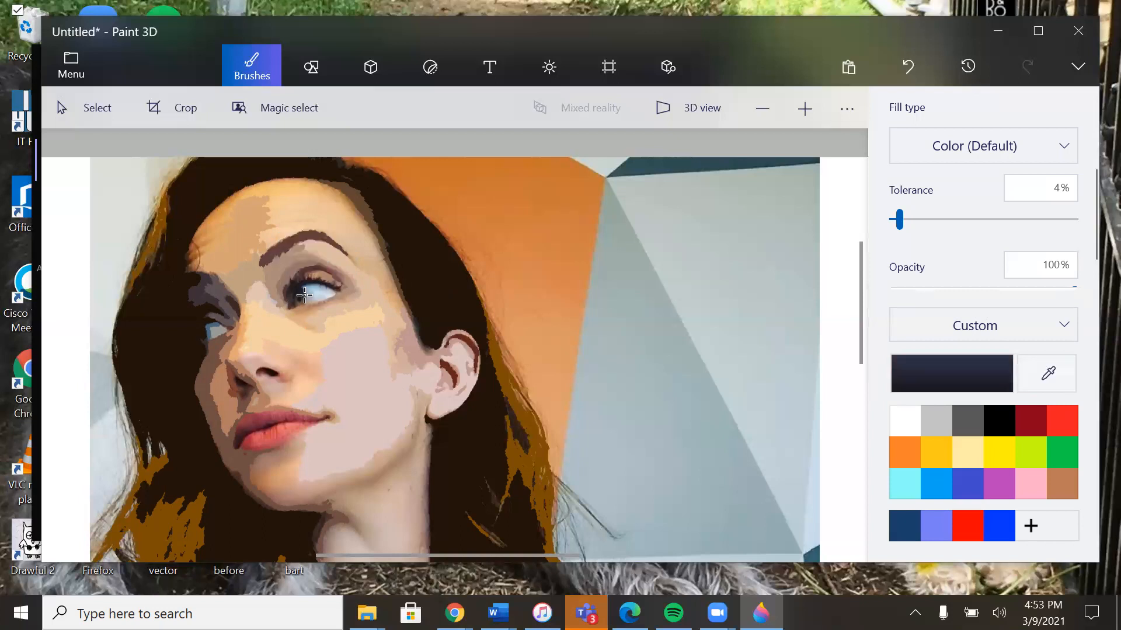
pyautogui.click(299, 292)
pyautogui.hotkey('ctrl', 'z')
pyautogui.click(299, 291)
pyautogui.hotkey('ctrl', 'z')
pyautogui.moveTo(900, 223); pyautogui.dragTo(893, 225)
pyautogui.click(302, 294)
pyautogui.click(302, 298)
# Step: Sample the pale blue from the white of the nearer eye, fill the eye white with it, and set the tolerance to 4%
pyautogui.click(1048, 373)
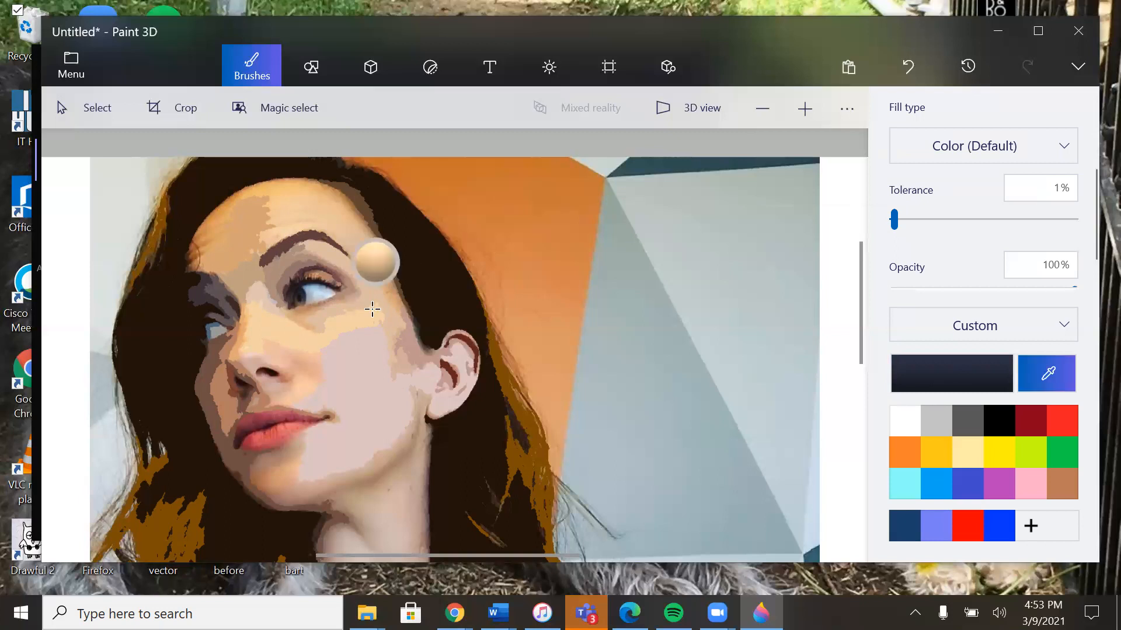
pyautogui.click(320, 292)
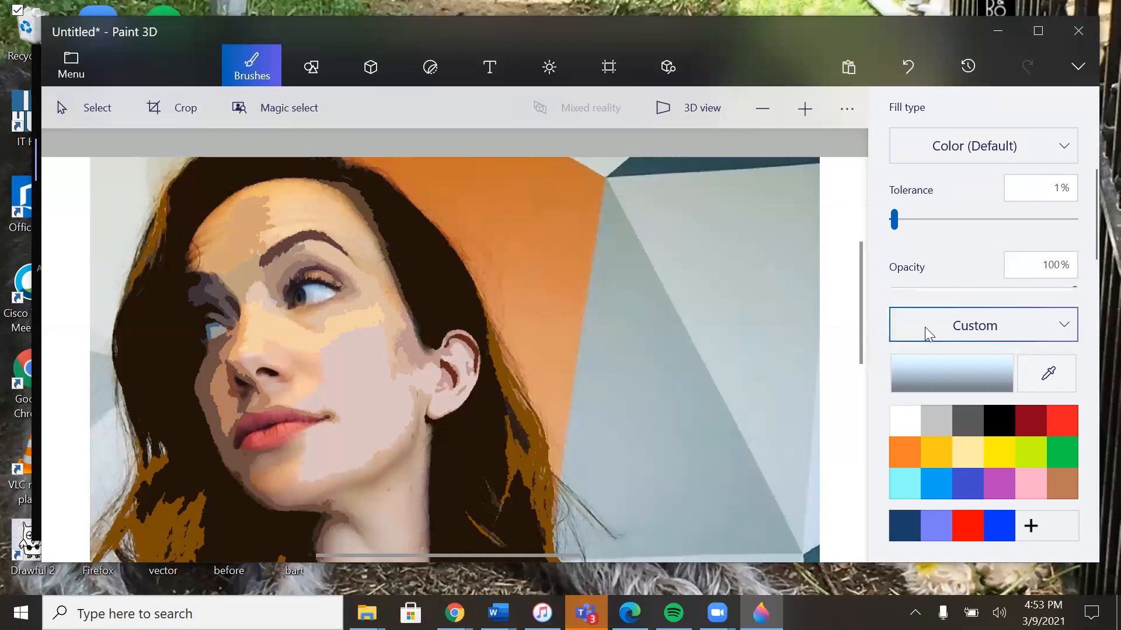
pyautogui.moveTo(894, 221); pyautogui.dragTo(900, 221)
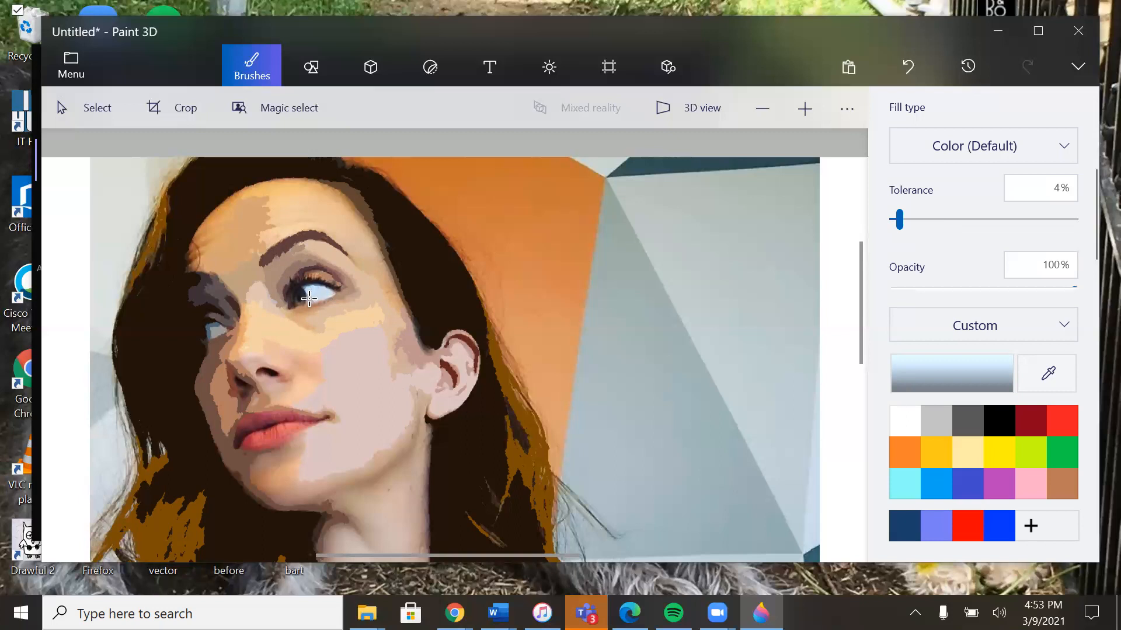
# Step: Sample the near-black from the nearer eye's pupil and fill the dark part of the eye with it
pyautogui.click(1044, 371)
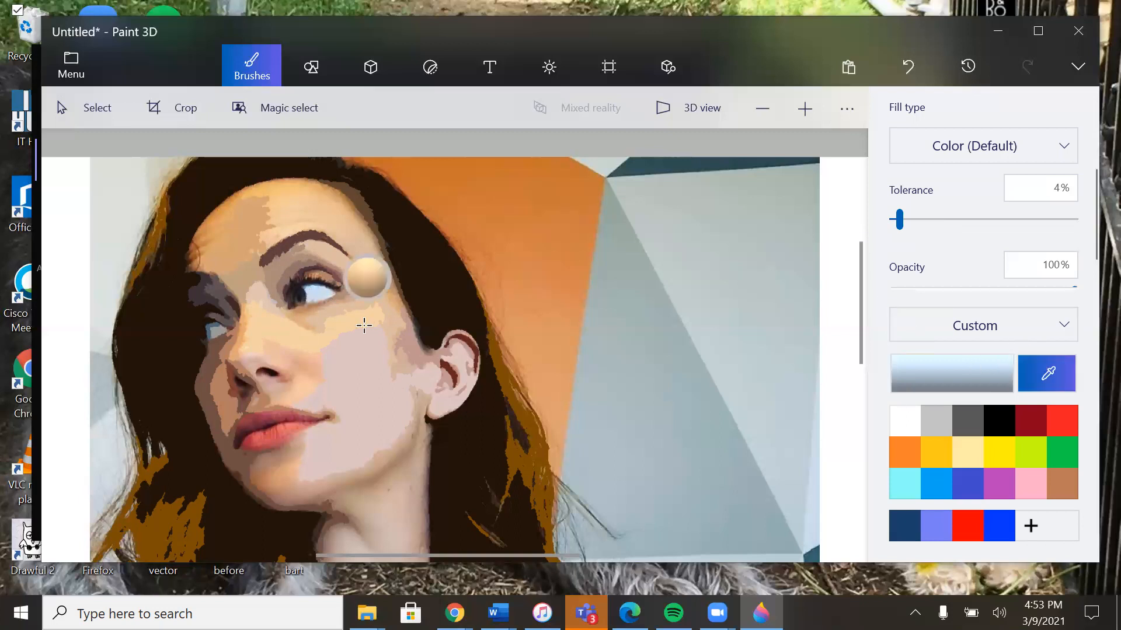
pyautogui.click(300, 295)
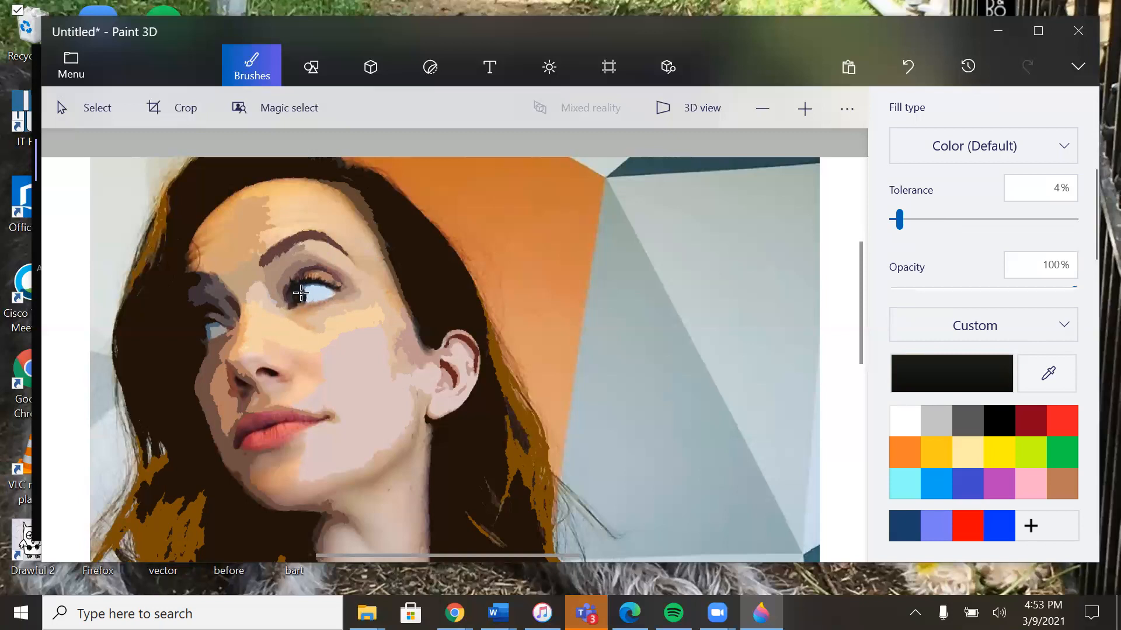
pyautogui.click(299, 295)
# Step: View the whole portrait, uncover the desktop behind the drawing window, and open the "vector" picture from the desktop
pyautogui.click(761, 108)
pyautogui.click(761, 108)
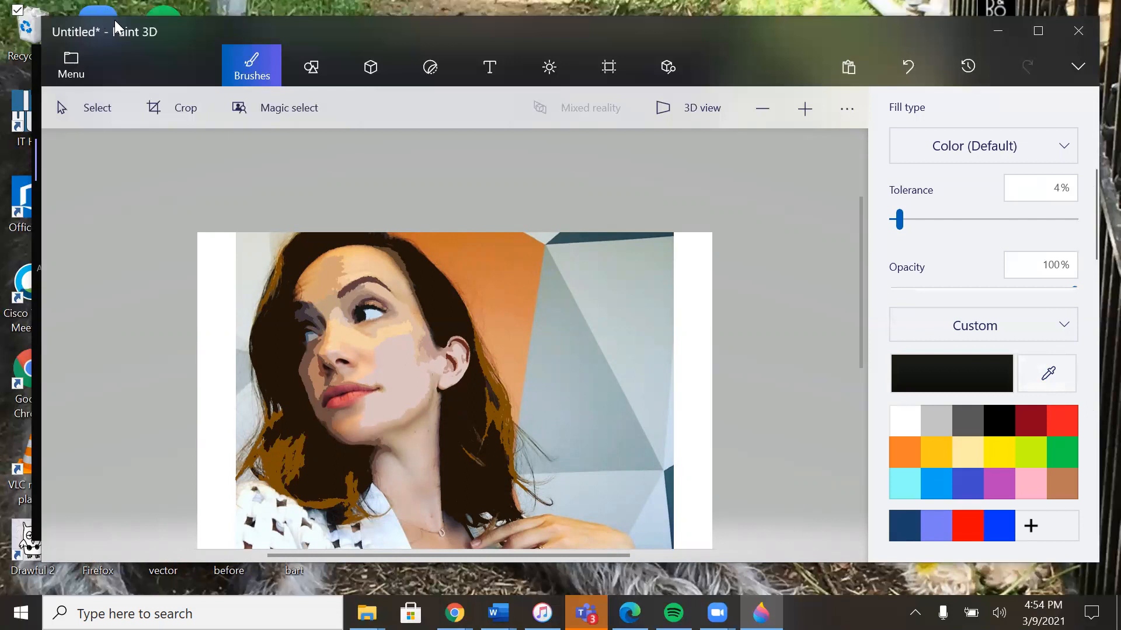
pyautogui.moveTo(115, 22); pyautogui.dragTo(201, 28)
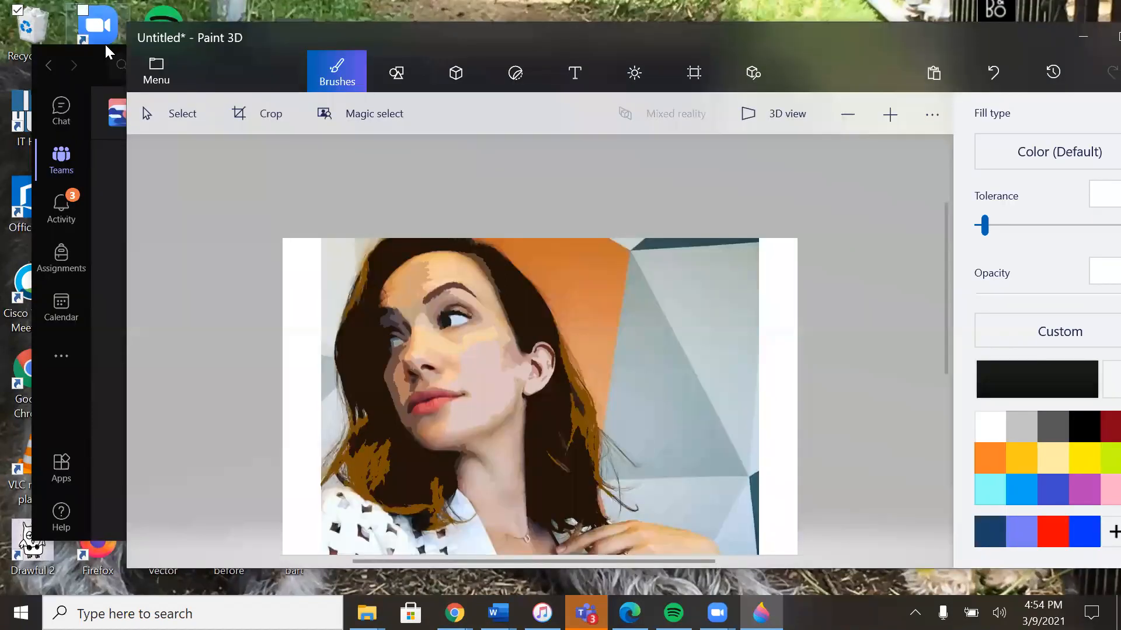
pyautogui.moveTo(105, 45); pyautogui.dragTo(74, 579)
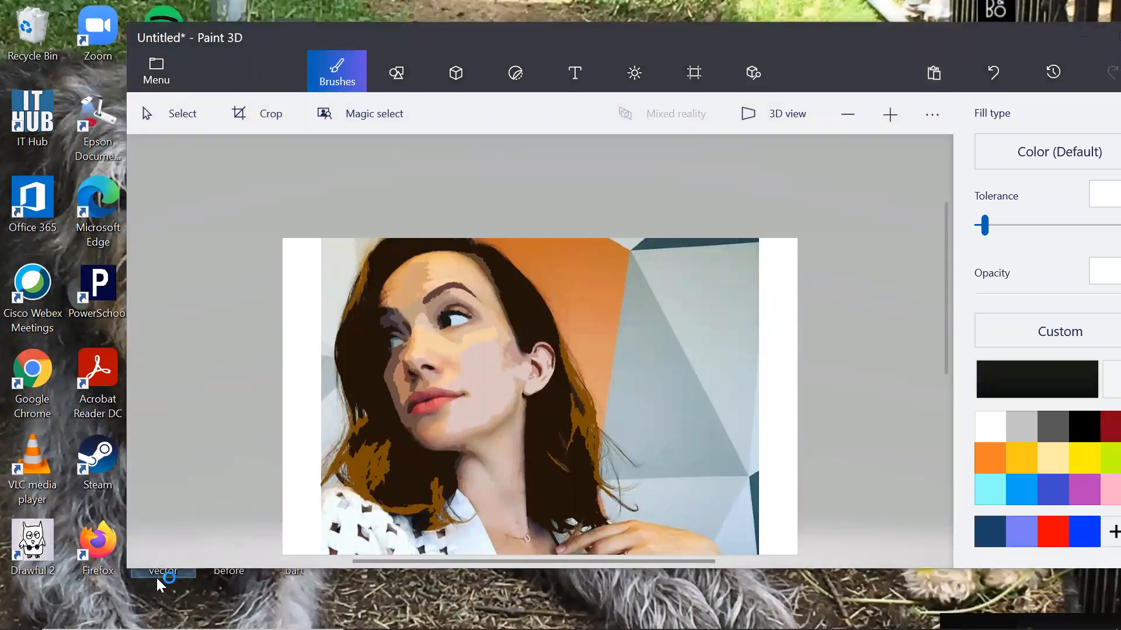
pyautogui.doubleClick(156, 576)
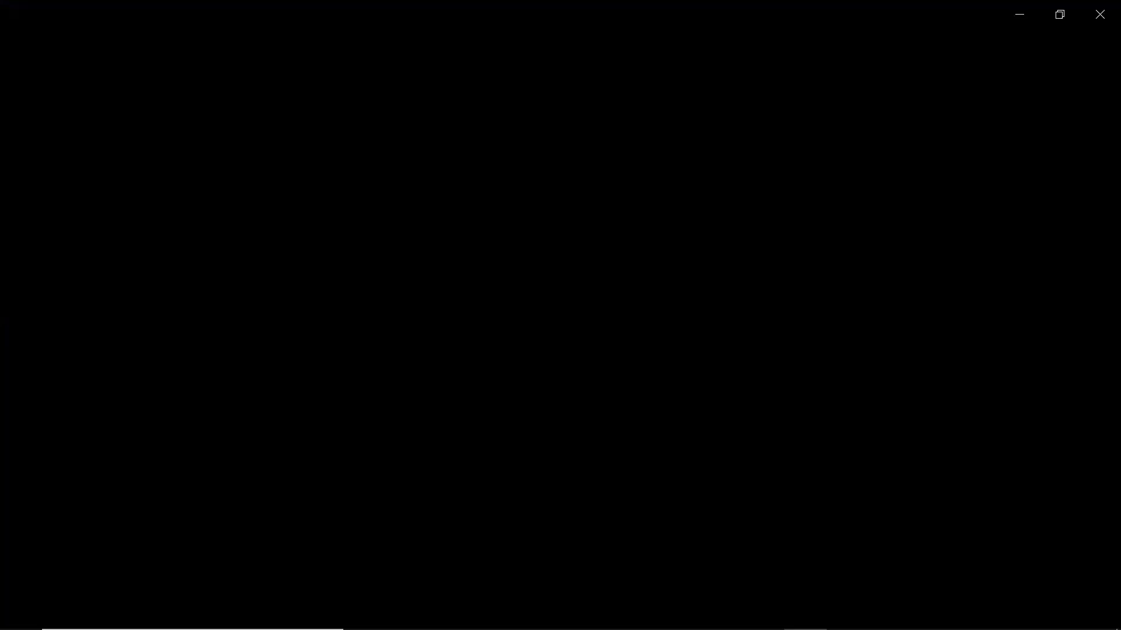